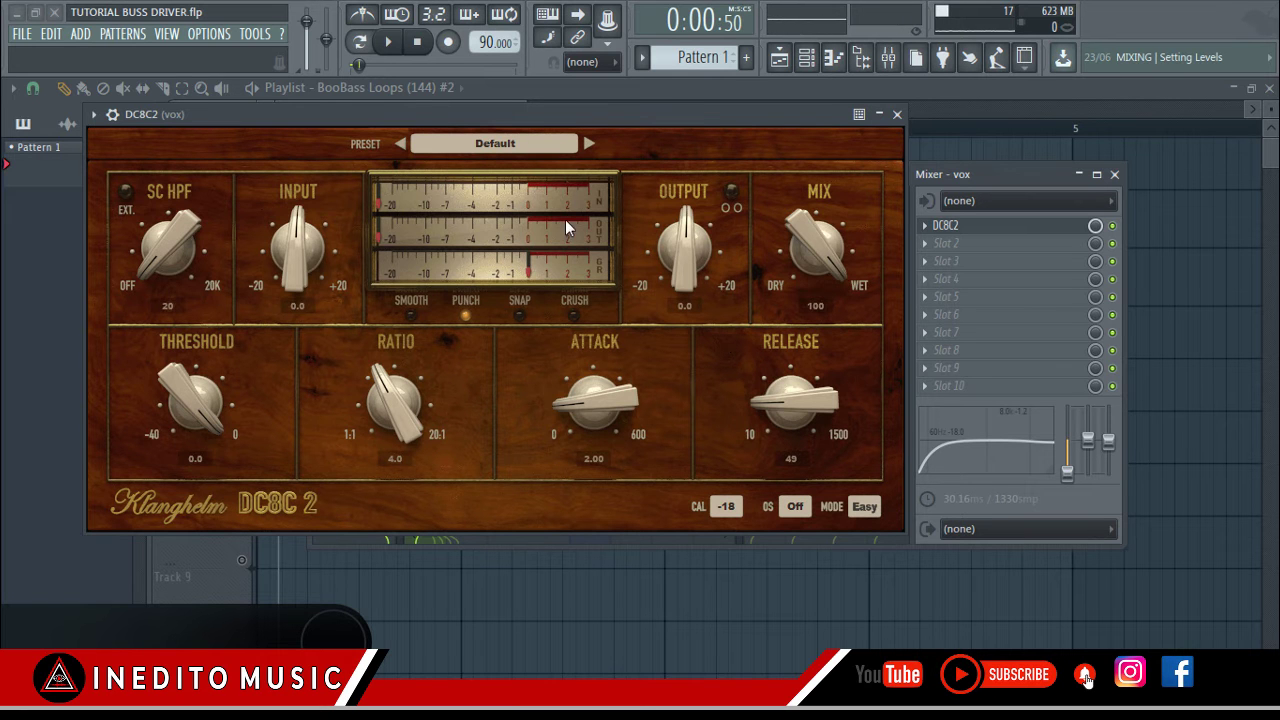
pyautogui.moveTo(535, 116); pyautogui.dragTo(569, 116)
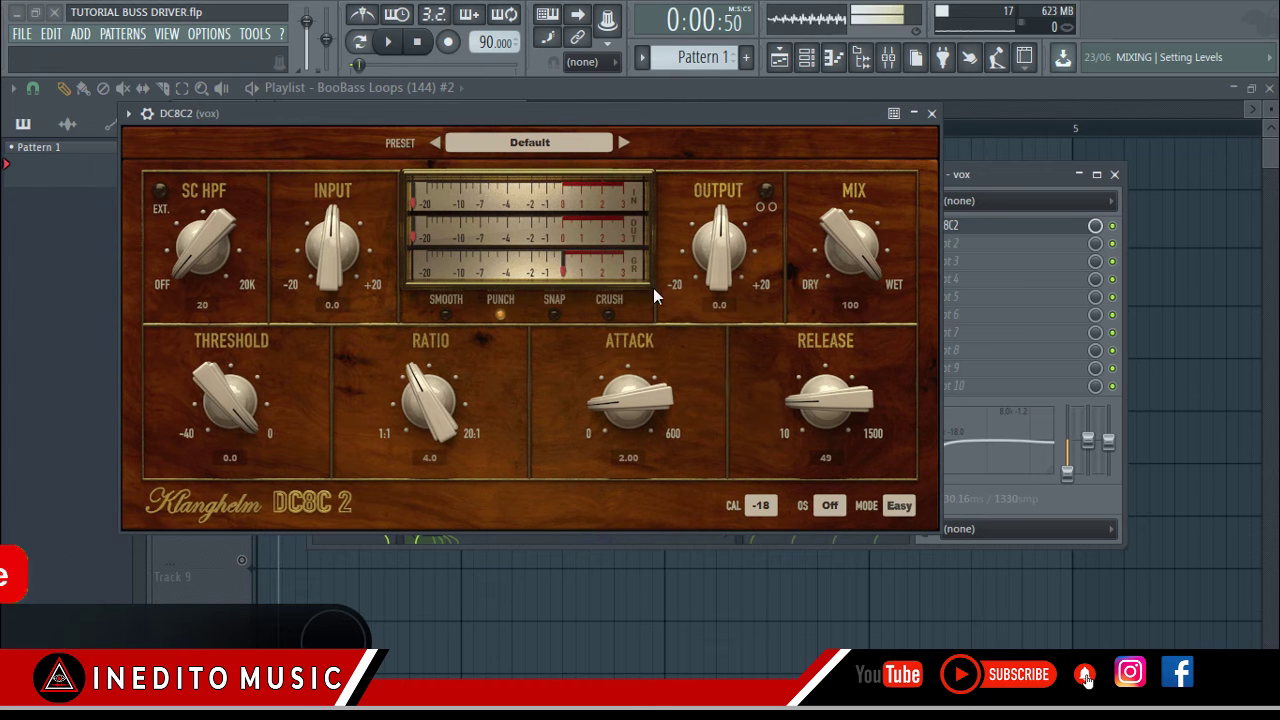
pyautogui.moveTo(735, 117); pyautogui.dragTo(730, 127)
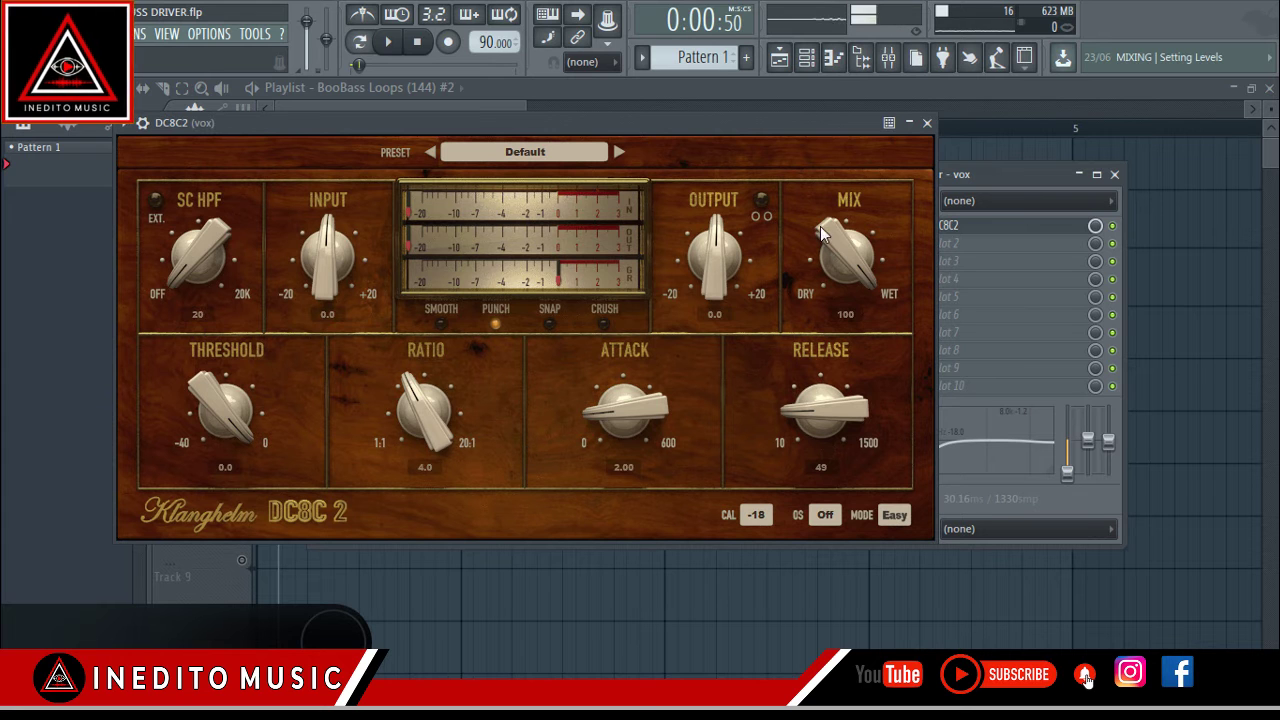
pyautogui.moveTo(602, 119)
pyautogui.mouseDown()
pyautogui.moveTo(630, 123)
pyautogui.moveTo(595, 113)
pyautogui.mouseUp()
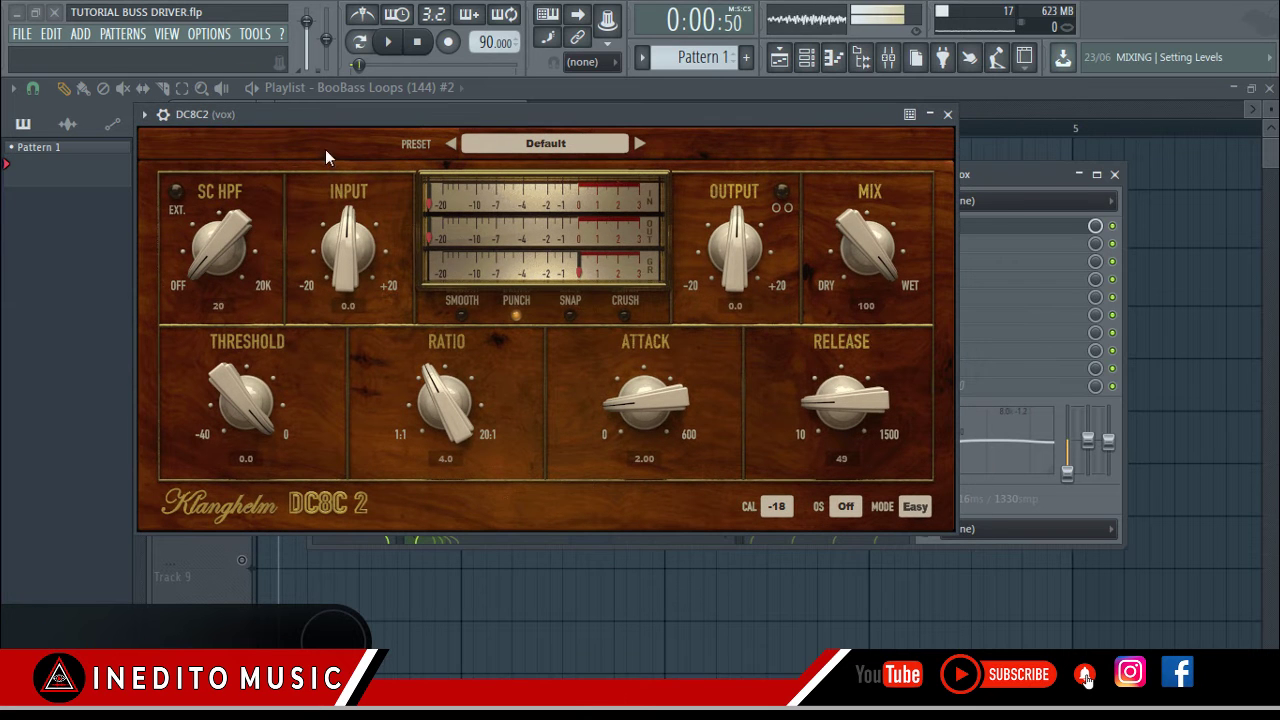
pyautogui.moveTo(678, 134); pyautogui.dragTo(599, 130)
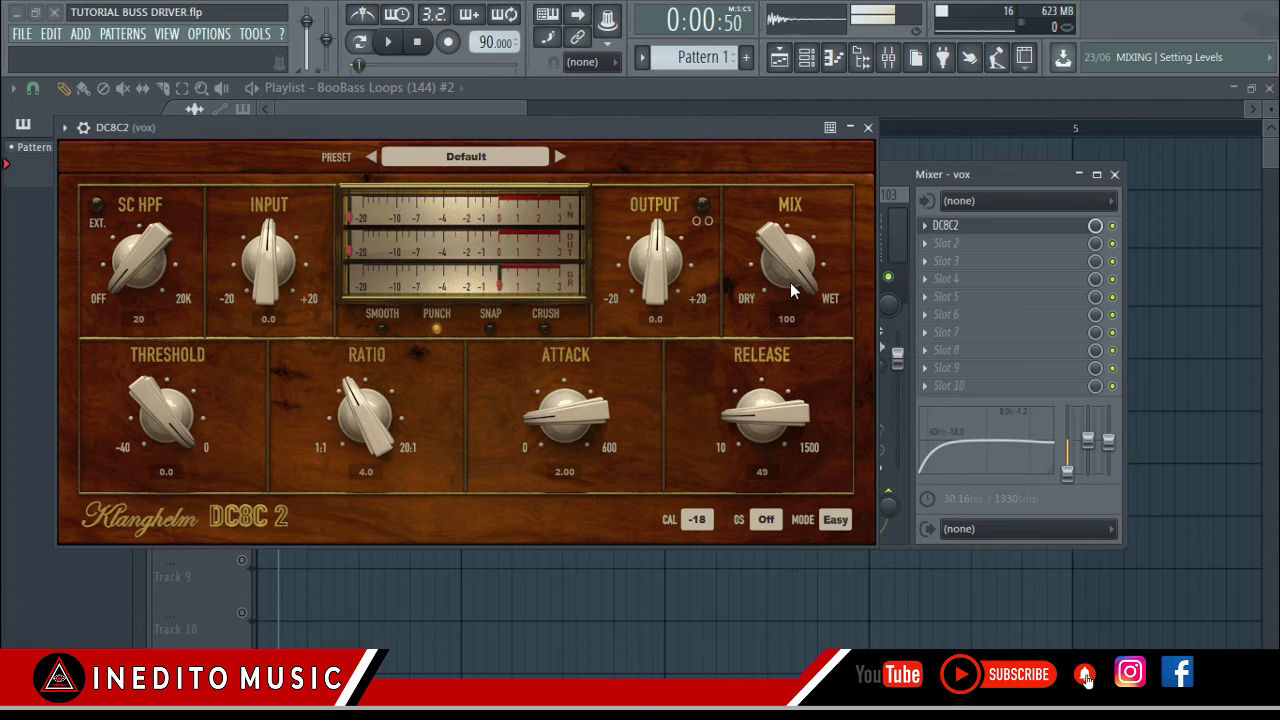
# Lower the DC8C2 compressor's Mix to 51% on the vox insert.
pyautogui.moveTo(789, 246)
pyautogui.mouseDown()
pyautogui.moveTo(742, 327)
pyautogui.moveTo(769, 244)
pyautogui.mouseUp()
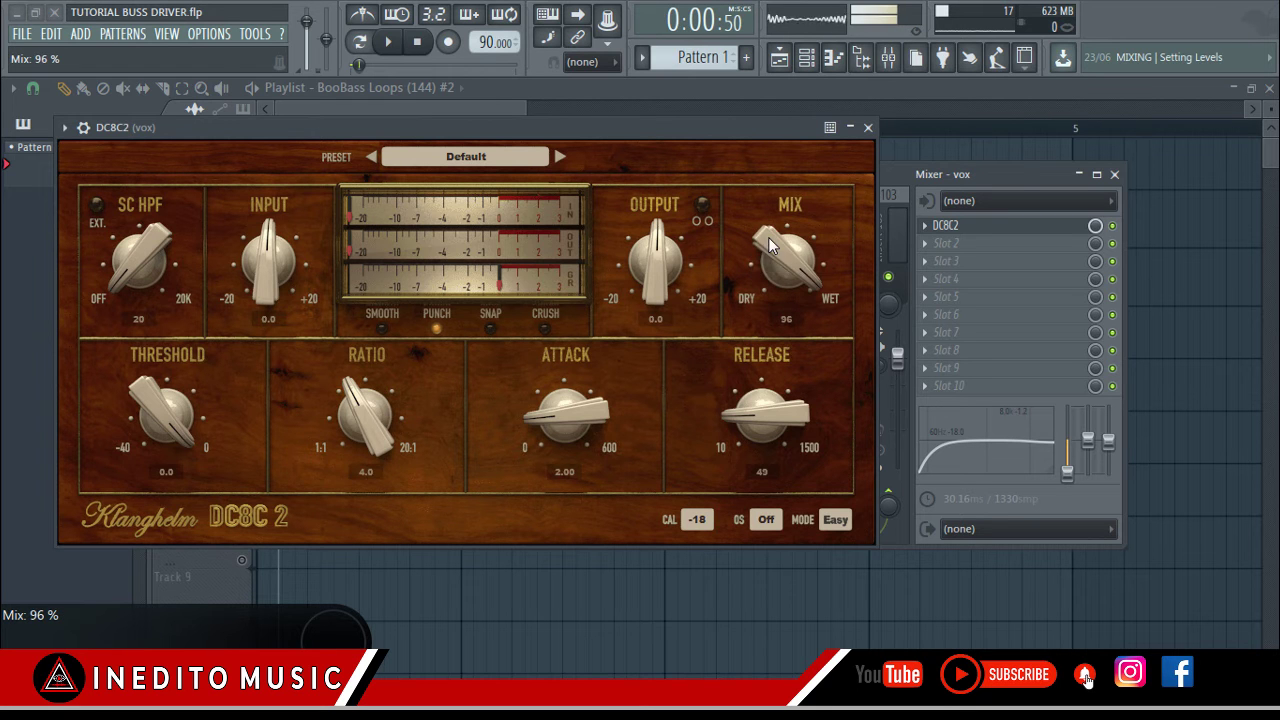
pyautogui.moveTo(736, 300); pyautogui.dragTo(694, 389)
pyautogui.moveTo(781, 265); pyautogui.dragTo(800, 100)
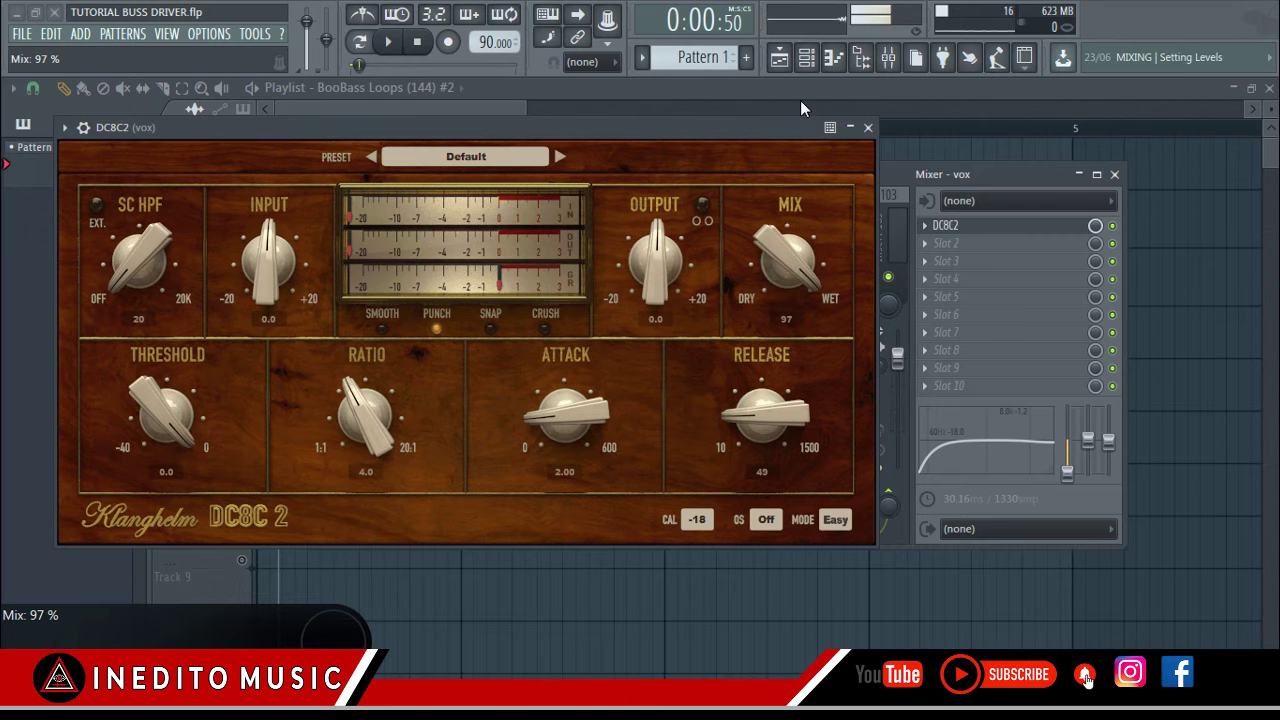
pyautogui.moveTo(777, 233); pyautogui.dragTo(782, 198)
pyautogui.moveTo(763, 280); pyautogui.dragTo(719, 423)
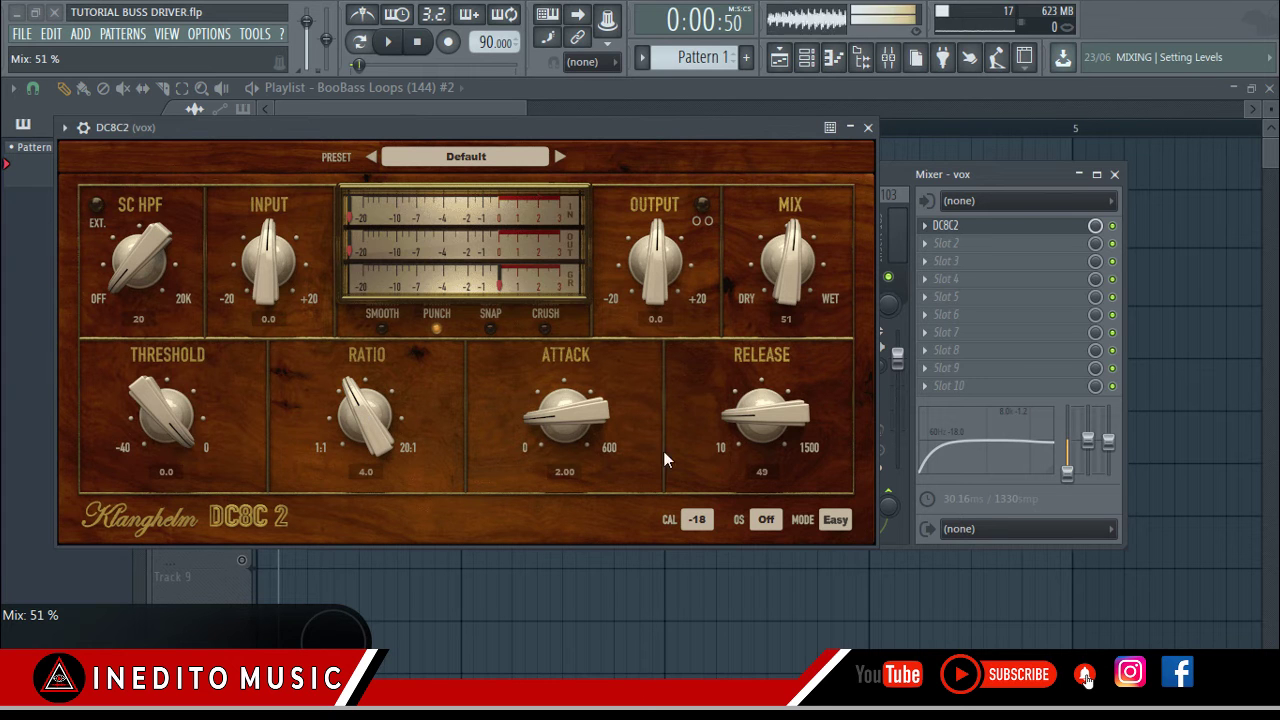
pyautogui.moveTo(626, 132); pyautogui.dragTo(599, 148)
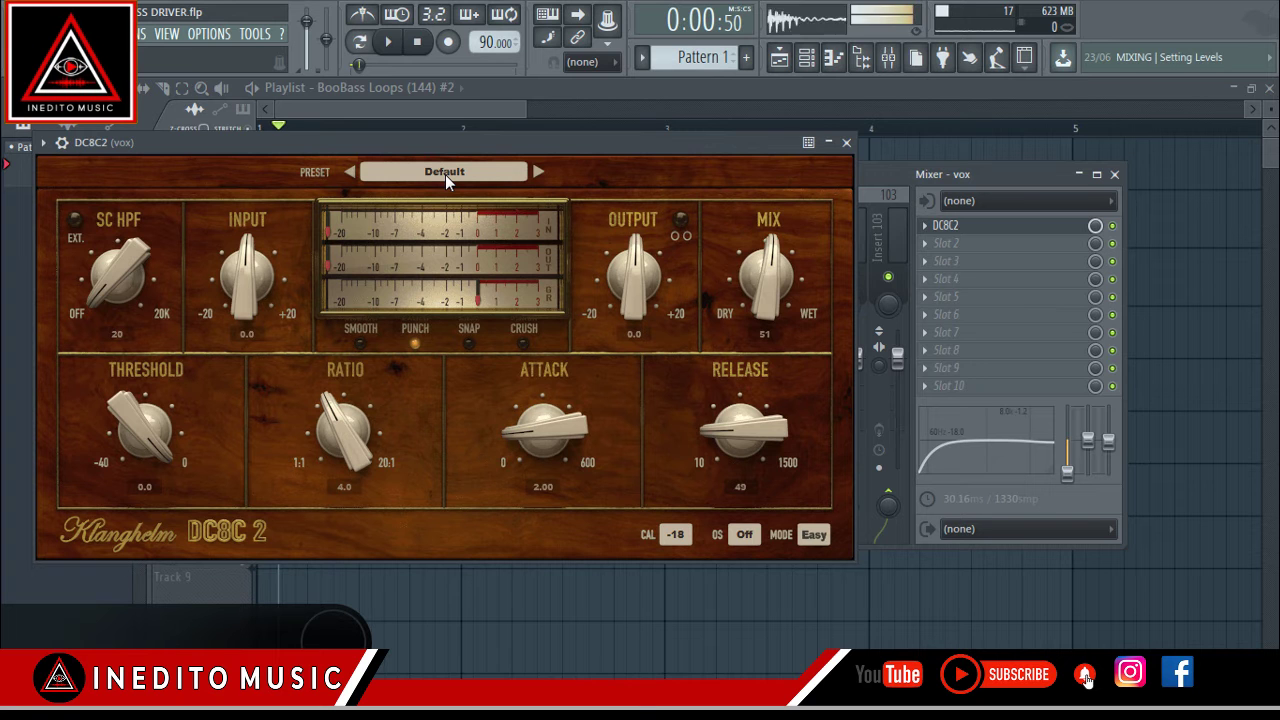
# Browse the compressor's full factory preset list and load the Bass Drum soft preset.
pyautogui.click(445, 174)
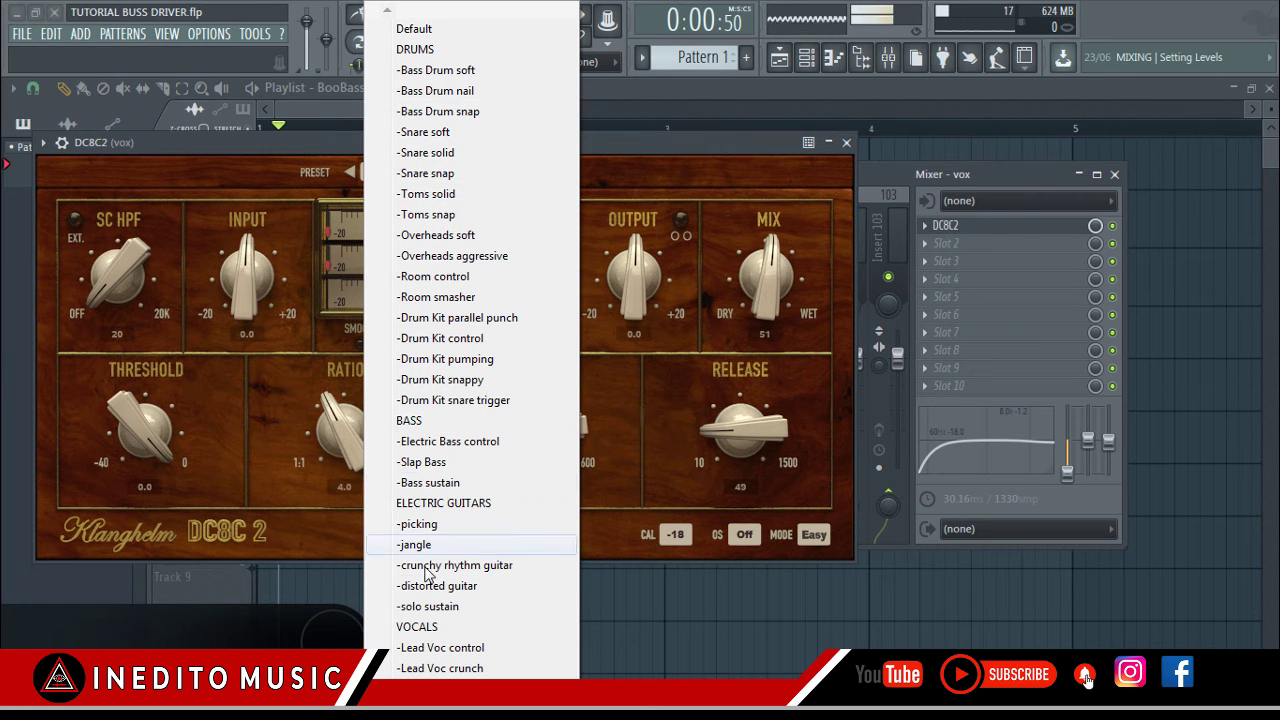
pyautogui.moveTo(455, 707)
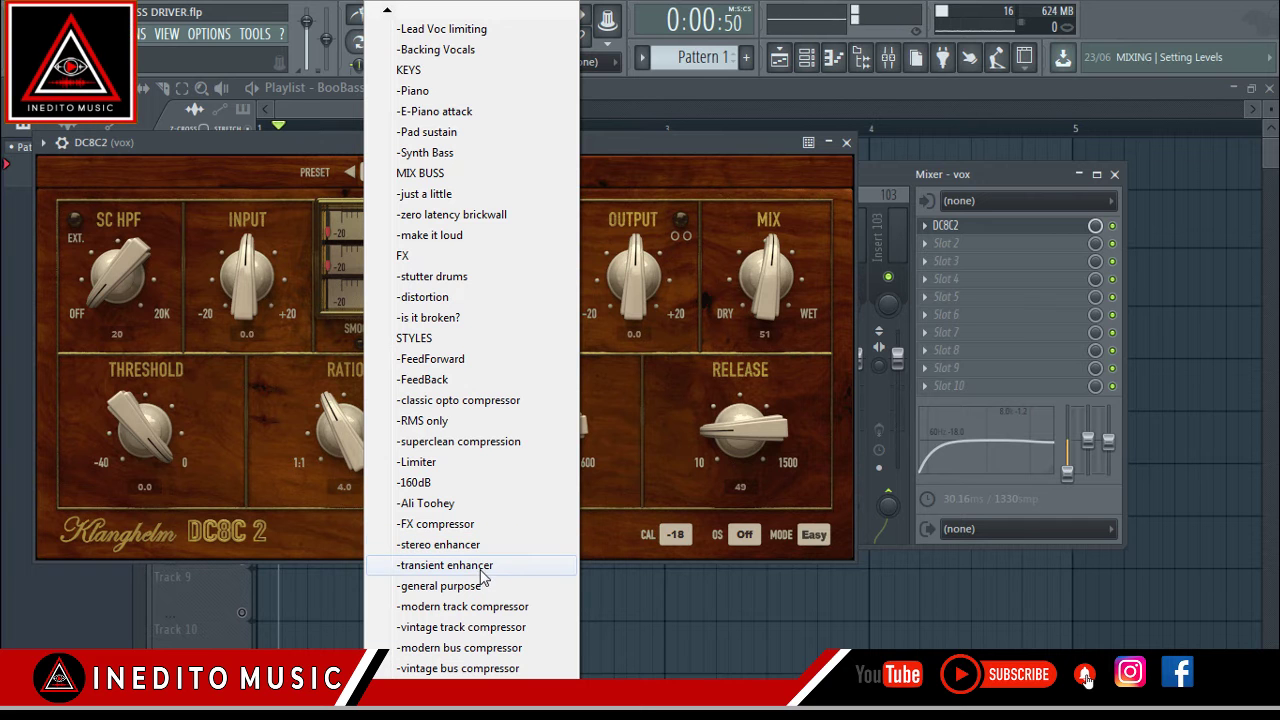
pyautogui.moveTo(391, 11)
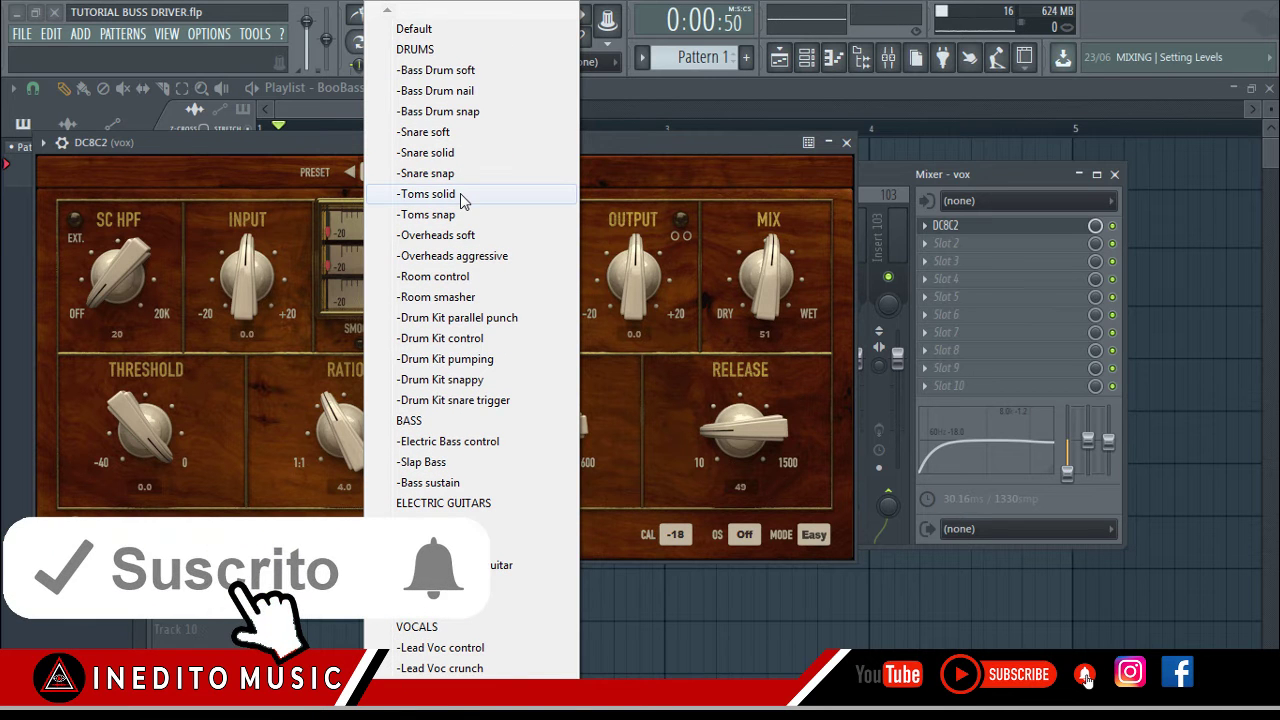
pyautogui.click(470, 72)
pyautogui.moveTo(459, 137); pyautogui.dragTo(501, 129)
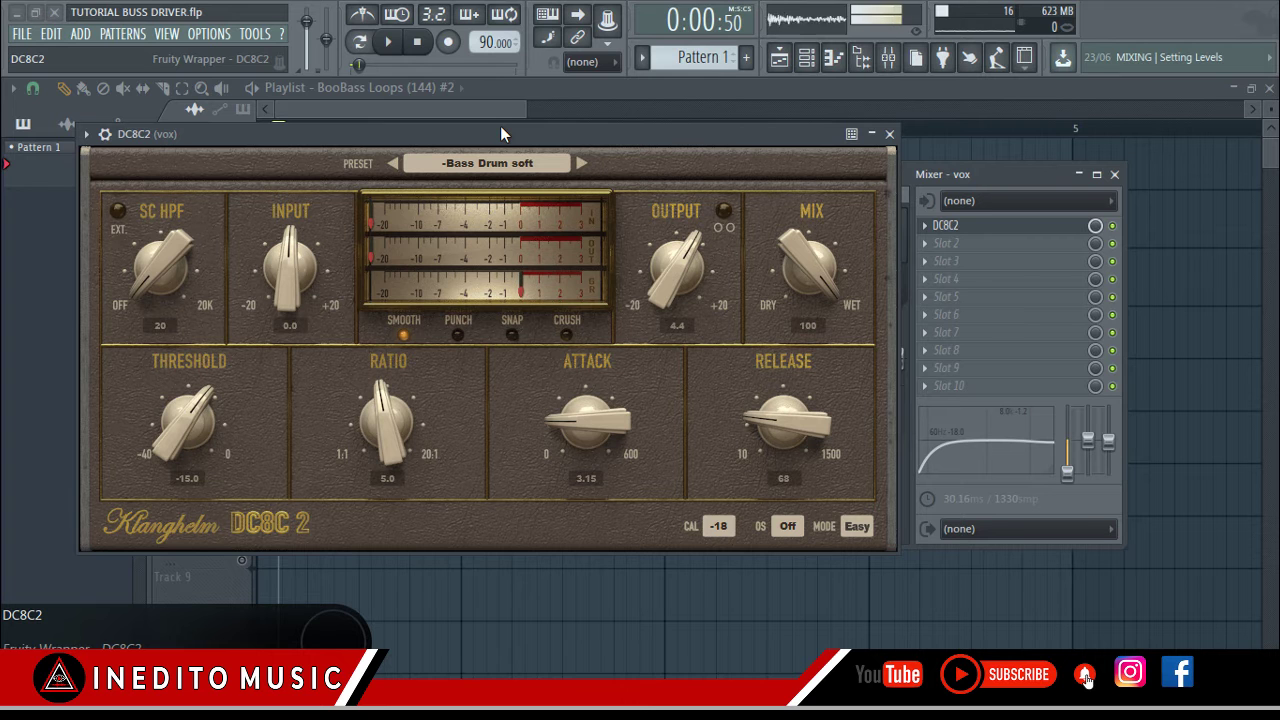
pyautogui.moveTo(501, 128); pyautogui.dragTo(480, 126)
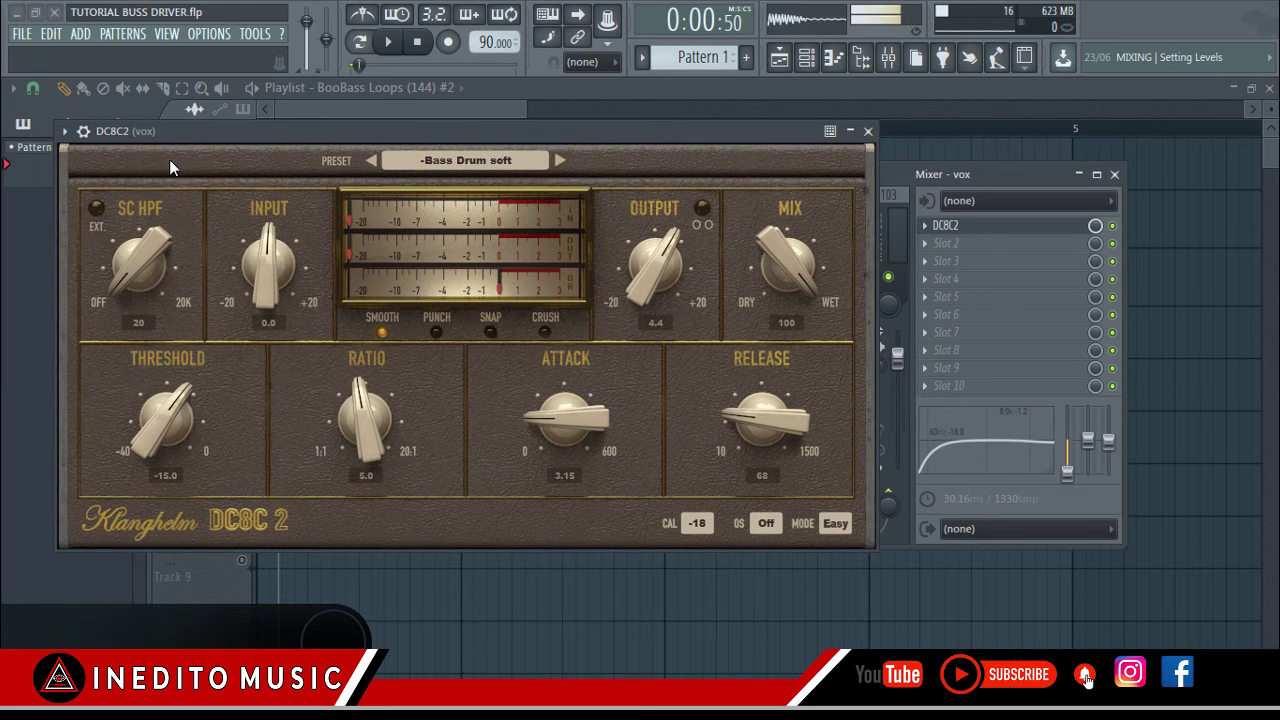
pyautogui.moveTo(544, 134)
pyautogui.mouseDown()
pyautogui.moveTo(564, 137)
pyautogui.moveTo(543, 134)
pyautogui.mouseUp()
# Start playback and audition the Bass Drum nail, Bass Drum snap and Snare soft presets in turn.
pyautogui.press('space')
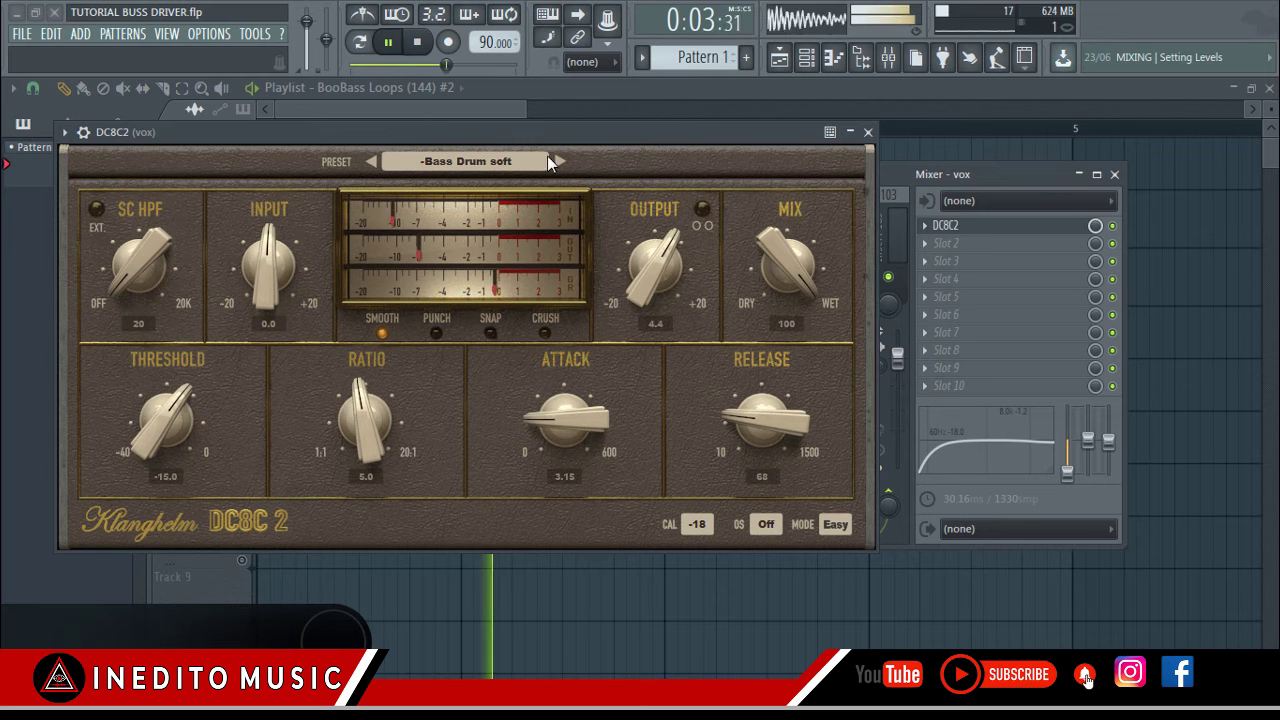
pyautogui.click(560, 162)
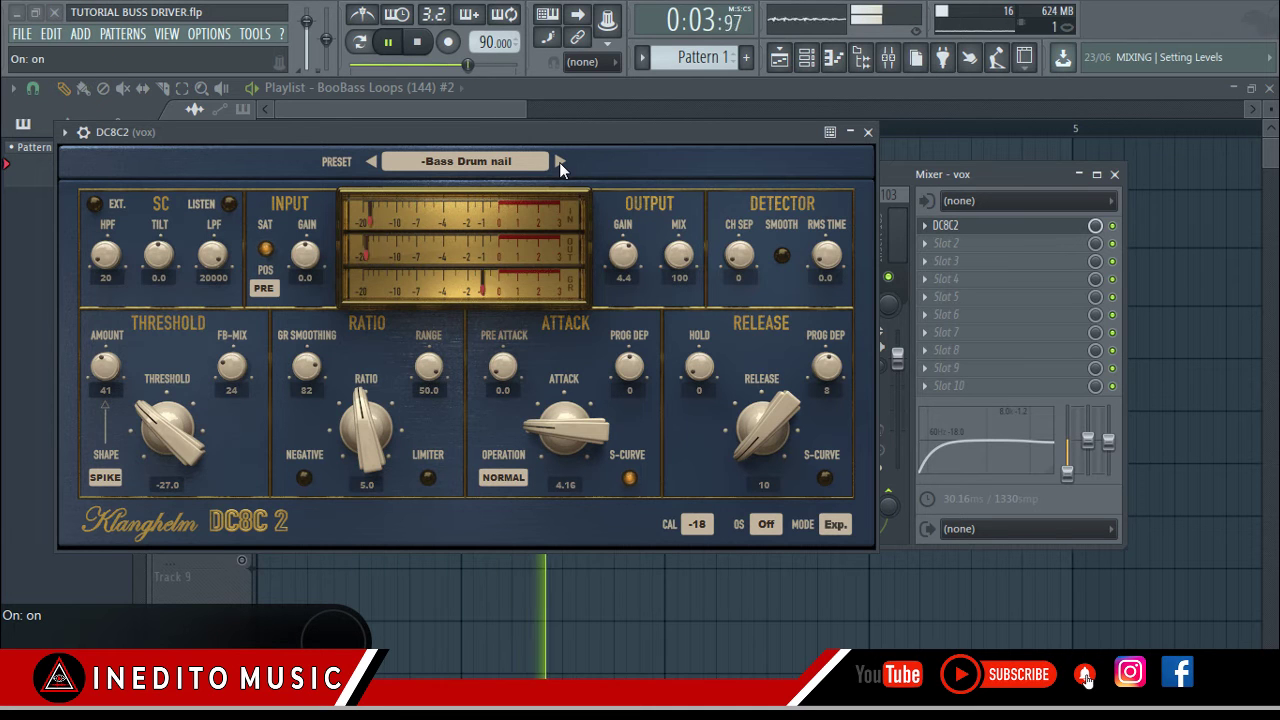
pyautogui.click(559, 162)
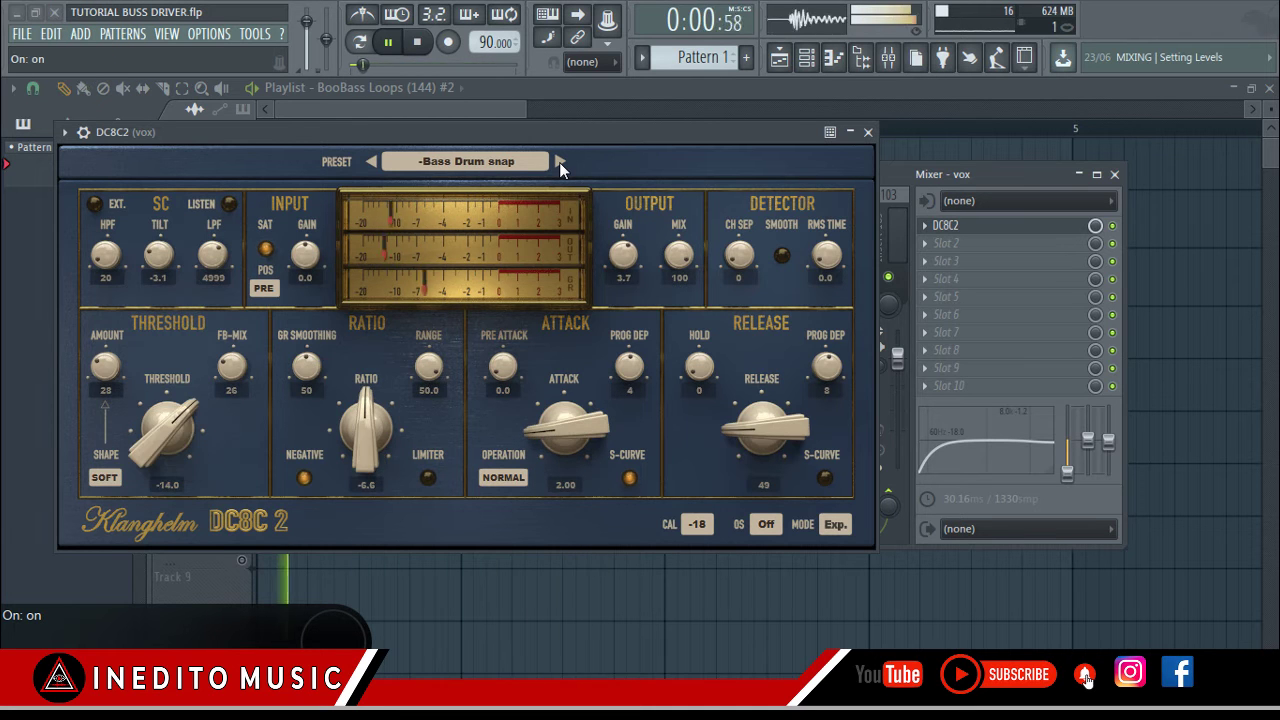
pyautogui.click(559, 162)
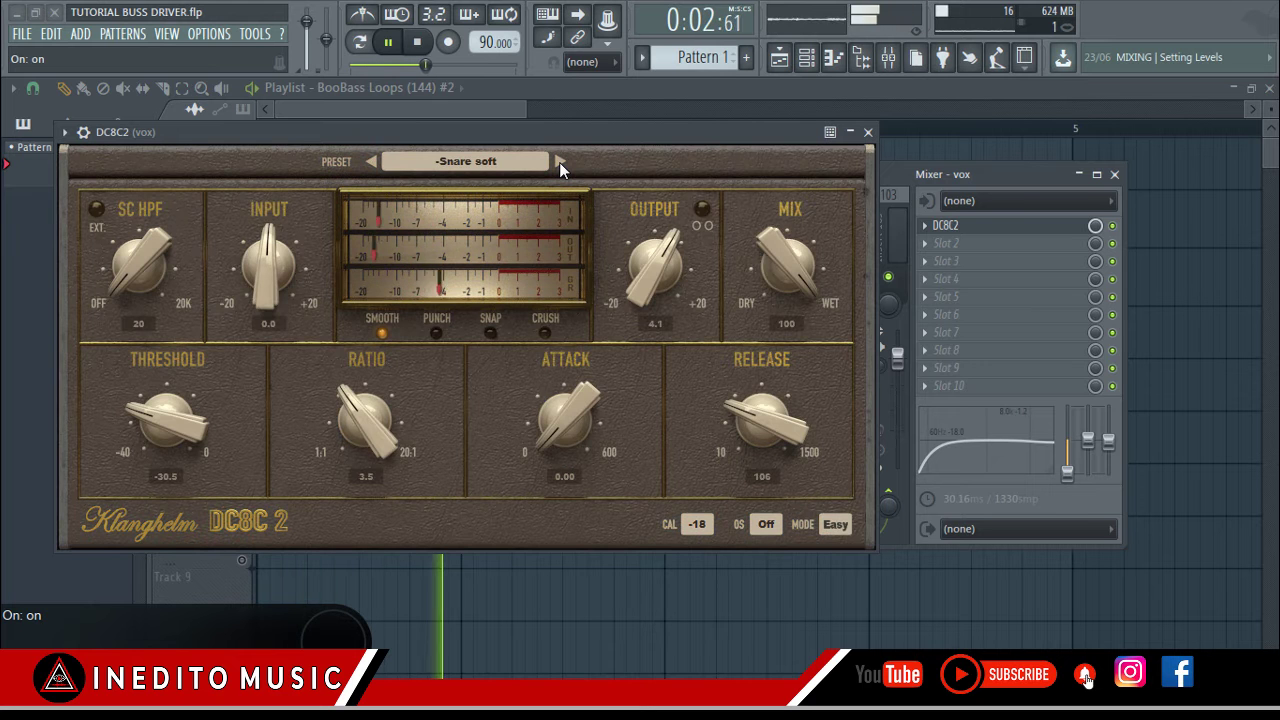
# Audition the Snare solid, Snare snap, Toms solid and Toms snap presets while the loop plays.
pyautogui.moveTo(564, 134); pyautogui.dragTo(586, 110)
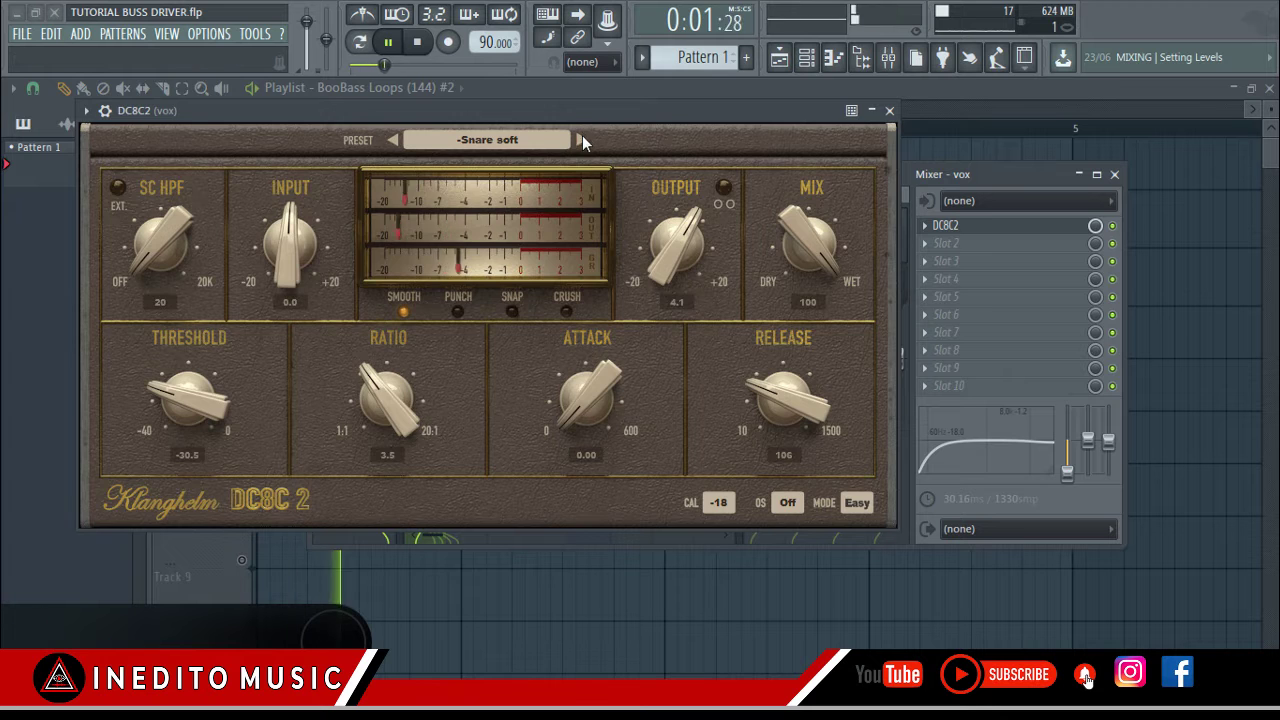
pyautogui.click(581, 139)
pyautogui.click(581, 139)
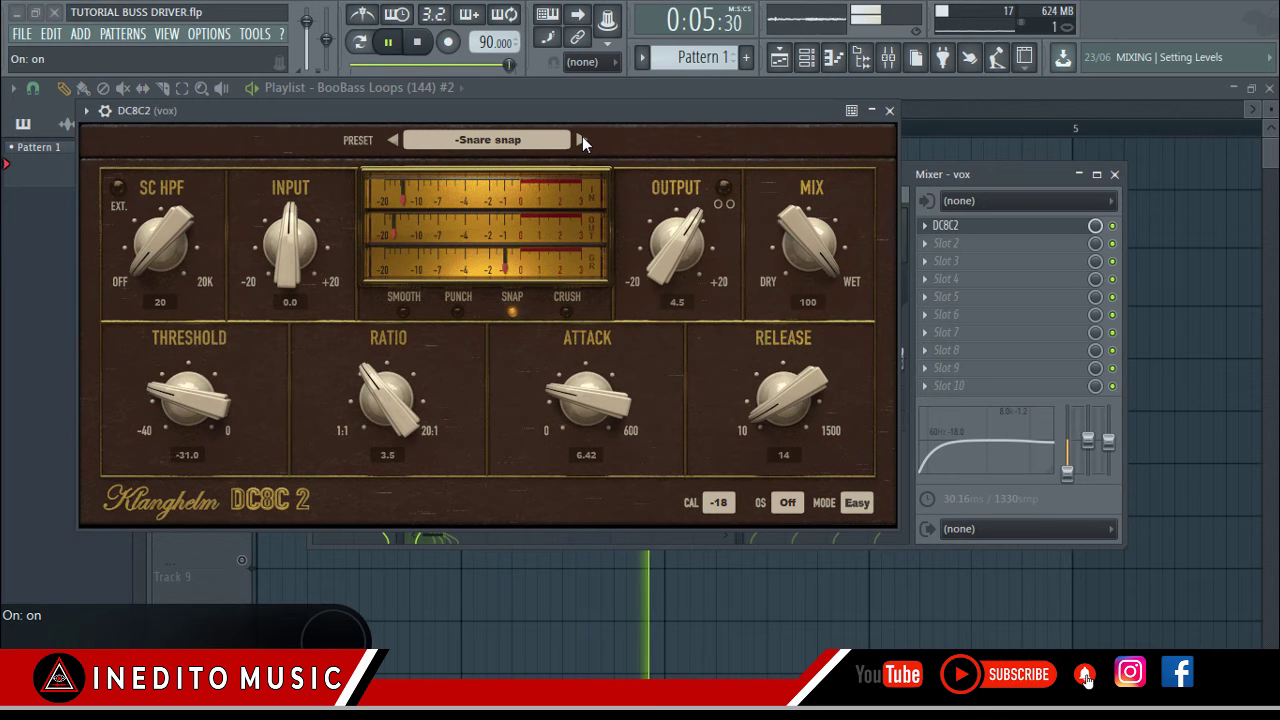
pyautogui.click(581, 139)
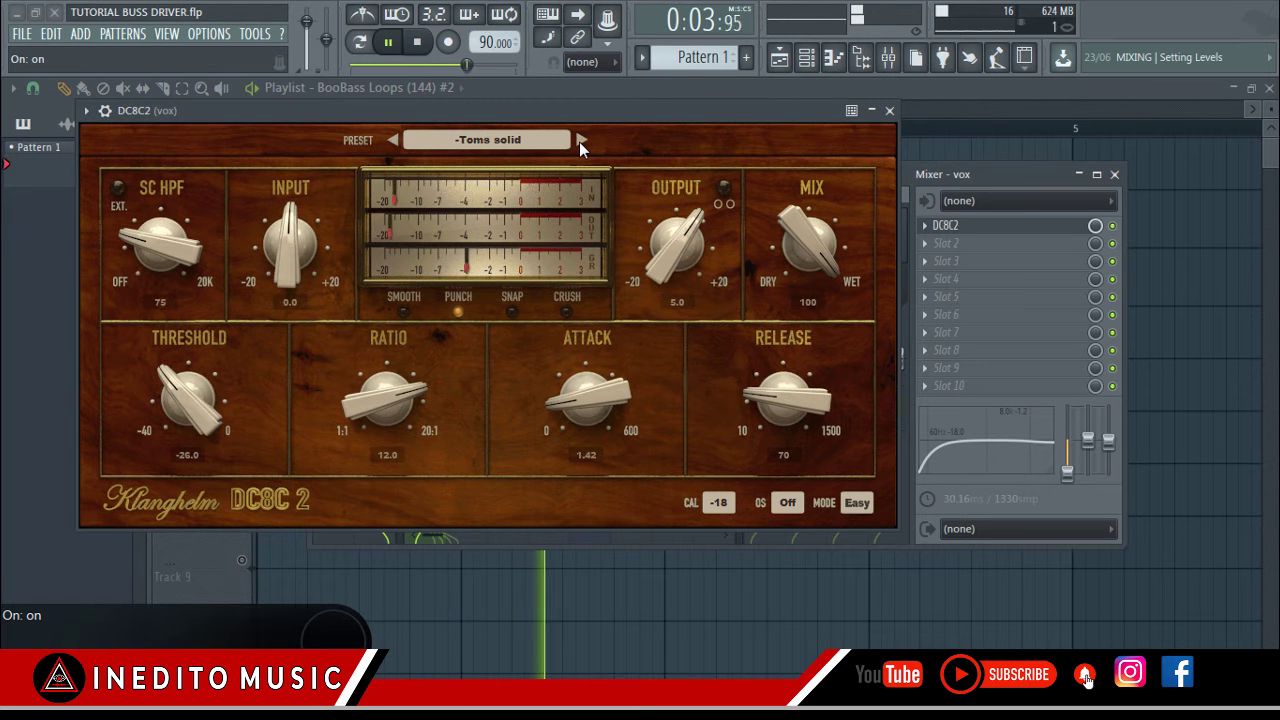
pyautogui.click(581, 139)
# Move the compressor window aside to inspect the mixer's Master track, and return to the vox insert.
pyautogui.moveTo(589, 110); pyautogui.dragTo(469, 260)
pyautogui.click(383, 225)
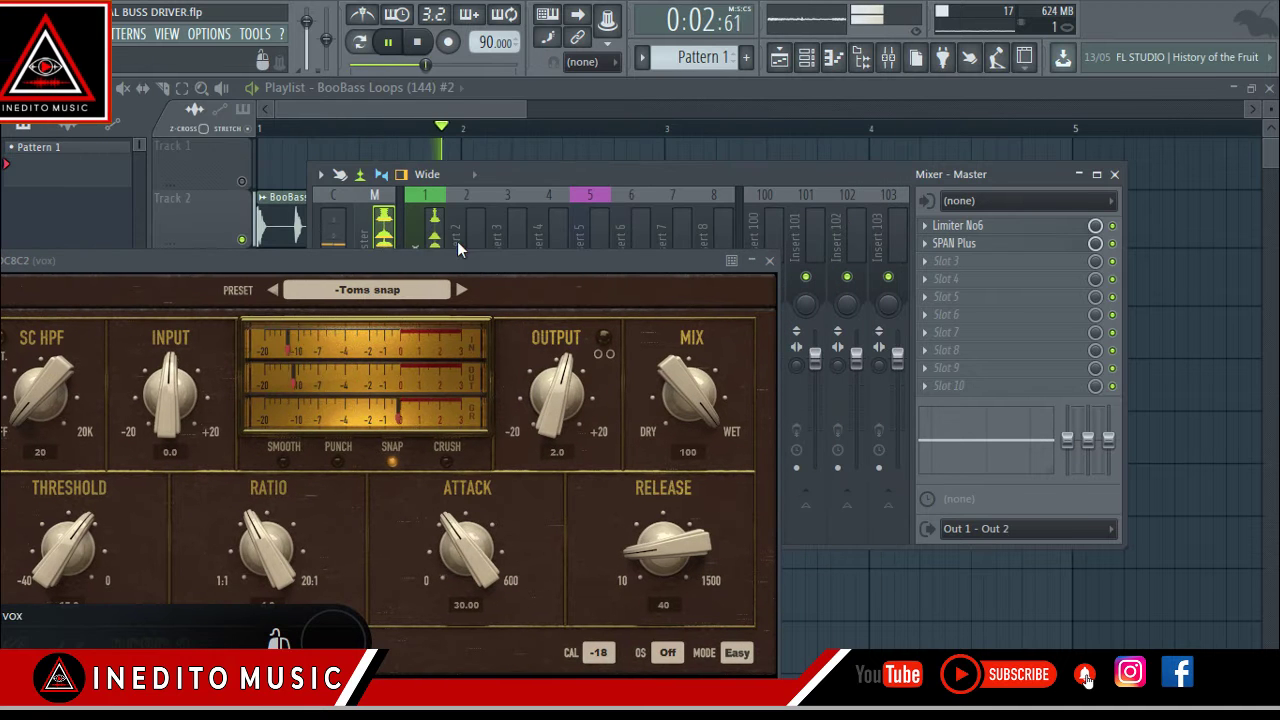
pyautogui.click(435, 230)
pyautogui.moveTo(447, 255); pyautogui.dragTo(570, 112)
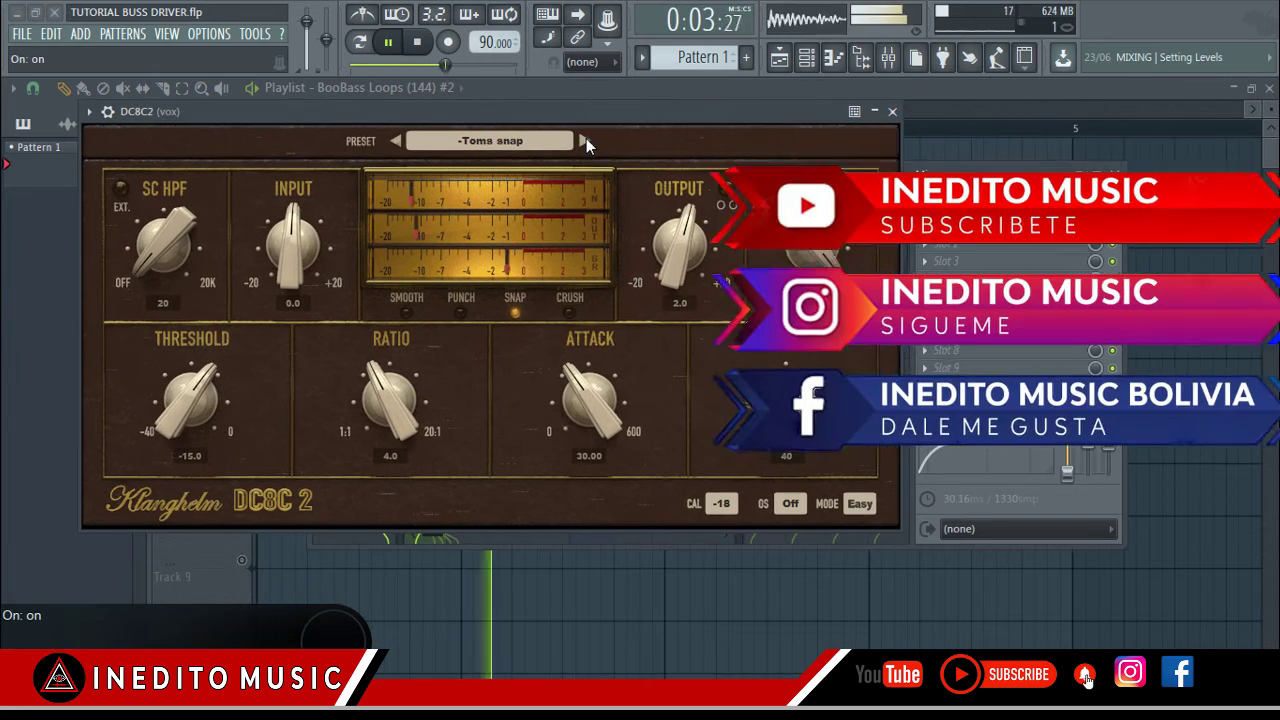
# Advance past Overheads soft to the Overheads aggressive preset, lower its Mix to 39% and pause playback.
pyautogui.click(585, 140)
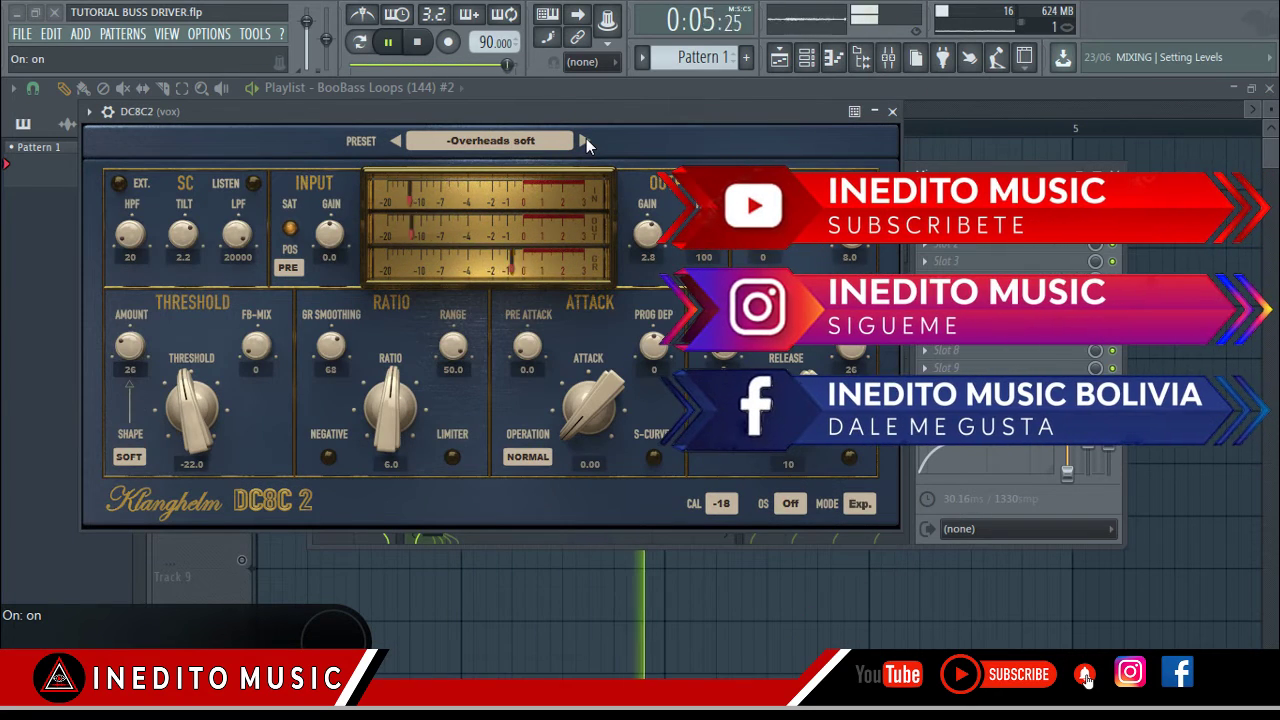
pyautogui.click(586, 140)
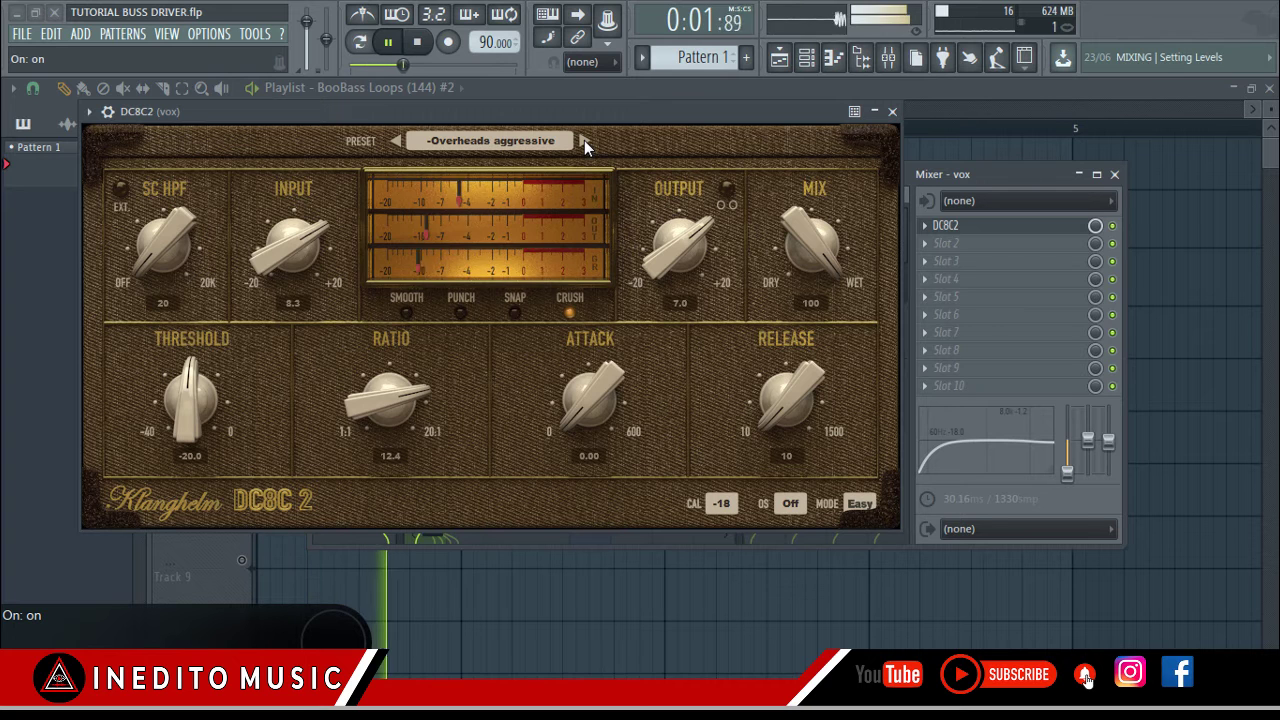
pyautogui.moveTo(801, 209); pyautogui.dragTo(752, 421)
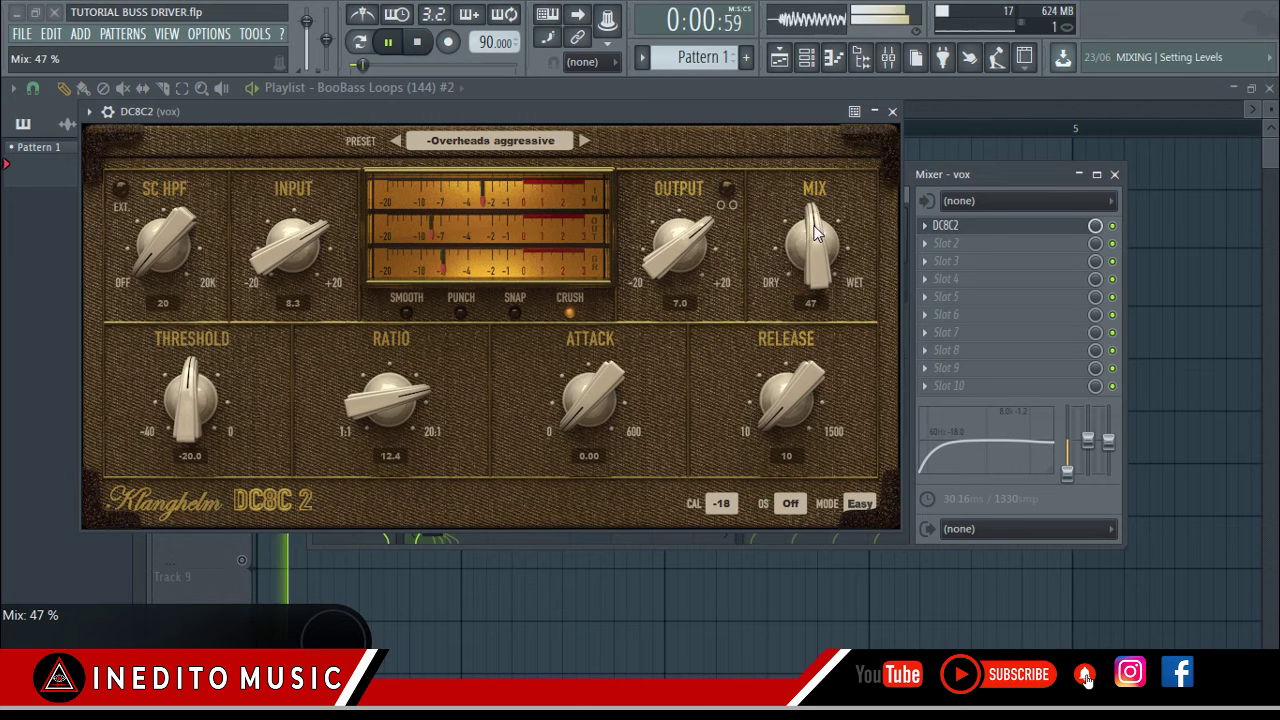
pyautogui.moveTo(808, 236); pyautogui.dragTo(802, 273)
pyautogui.click(393, 46)
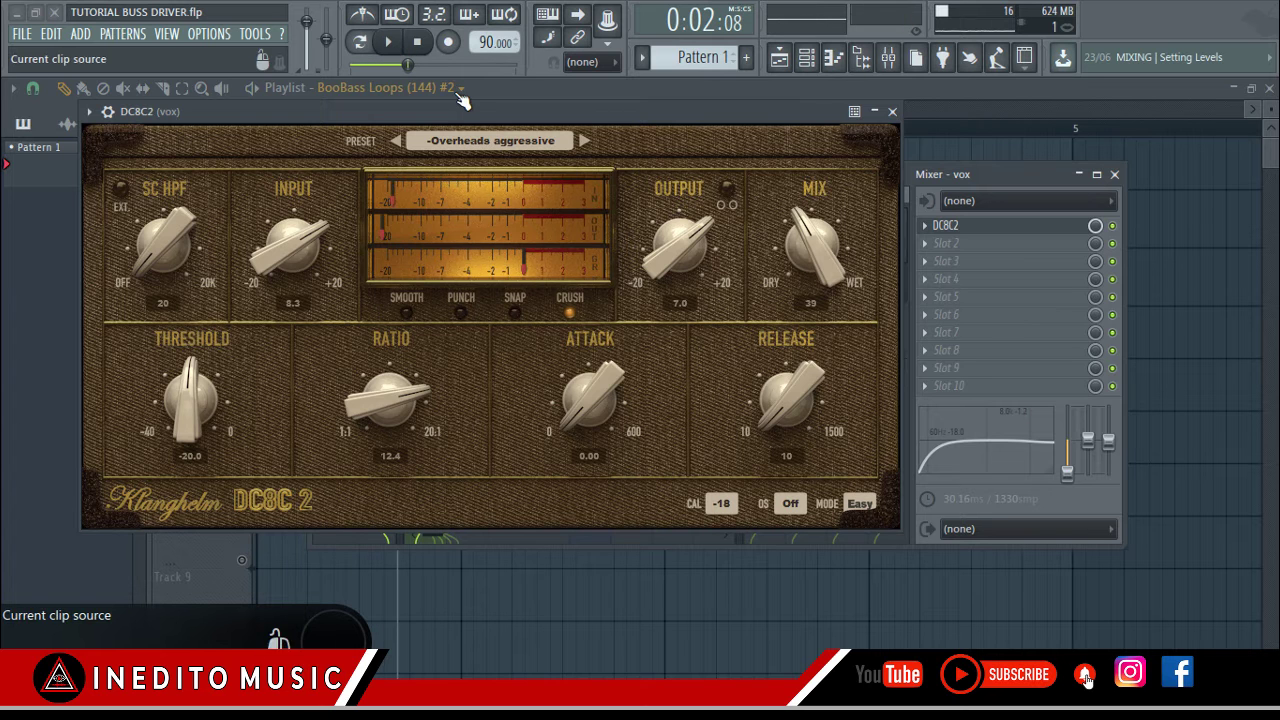
pyautogui.moveTo(462, 104)
pyautogui.mouseDown()
pyautogui.moveTo(466, 118)
pyautogui.moveTo(452, 113)
pyautogui.mouseUp()
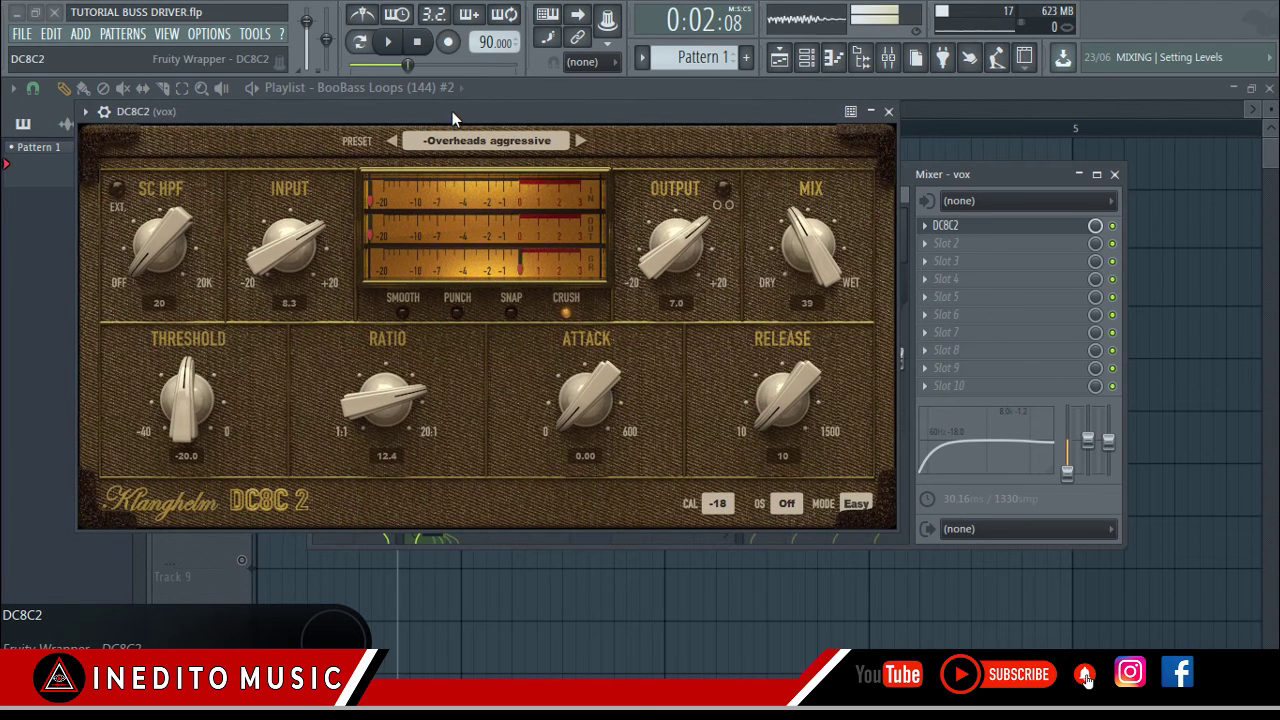
# Advance through Room control and Room smasher to Drum Kit parallel punch and resume playback to hear it.
pyautogui.click(582, 140)
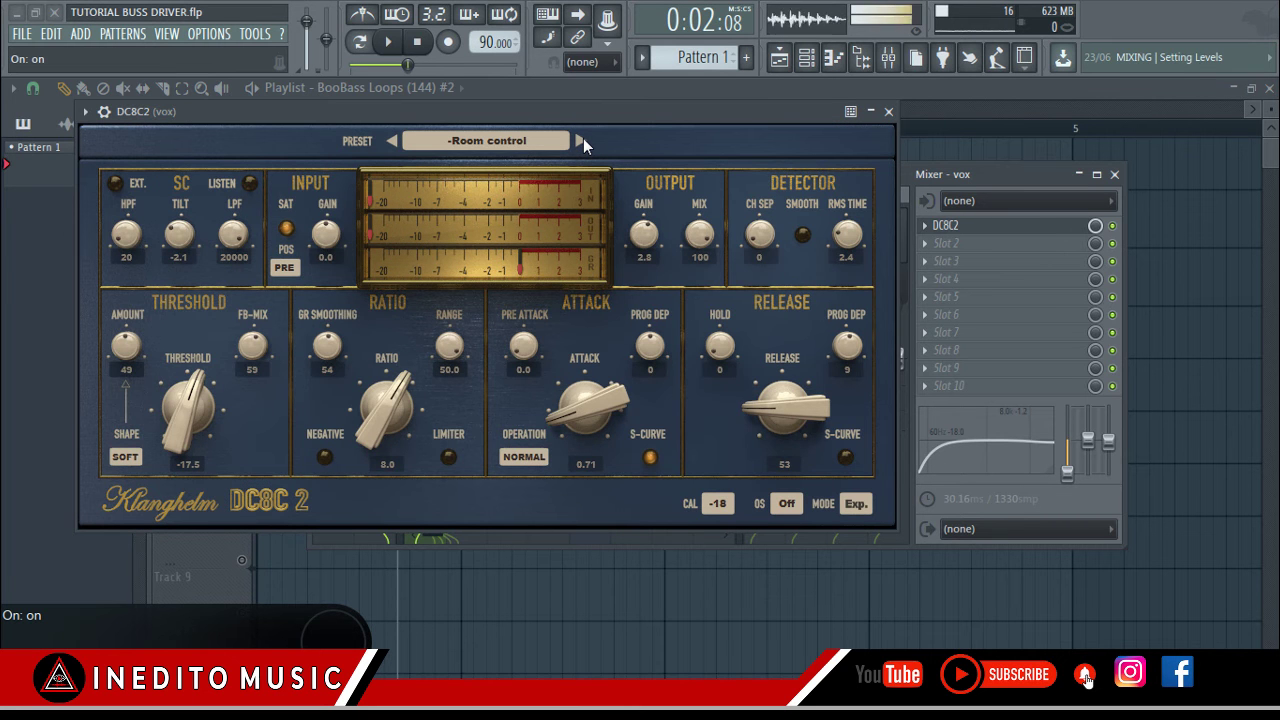
pyautogui.click(582, 140)
pyautogui.click(582, 140)
pyautogui.press('space')
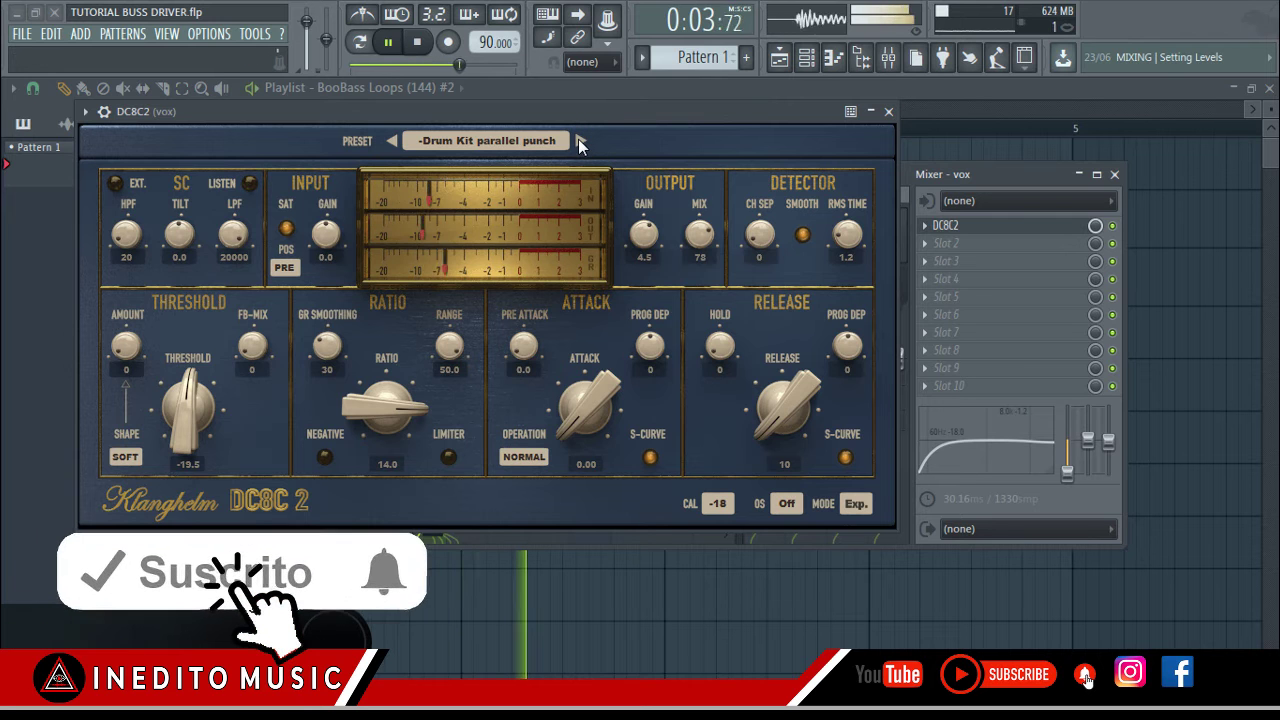
# Audition the Drum Kit control, pumping, snappy and snare trigger presets, advancing to the BASS category.
pyautogui.click(578, 139)
pyautogui.click(578, 139)
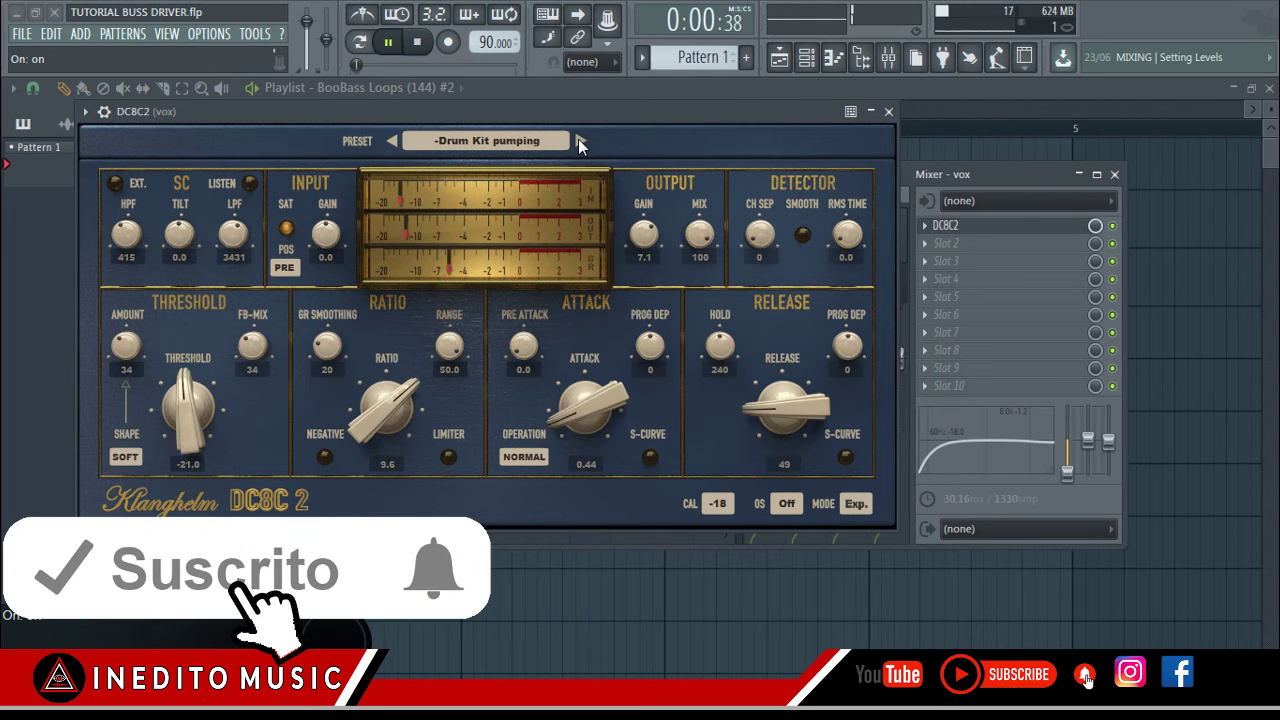
pyautogui.click(578, 139)
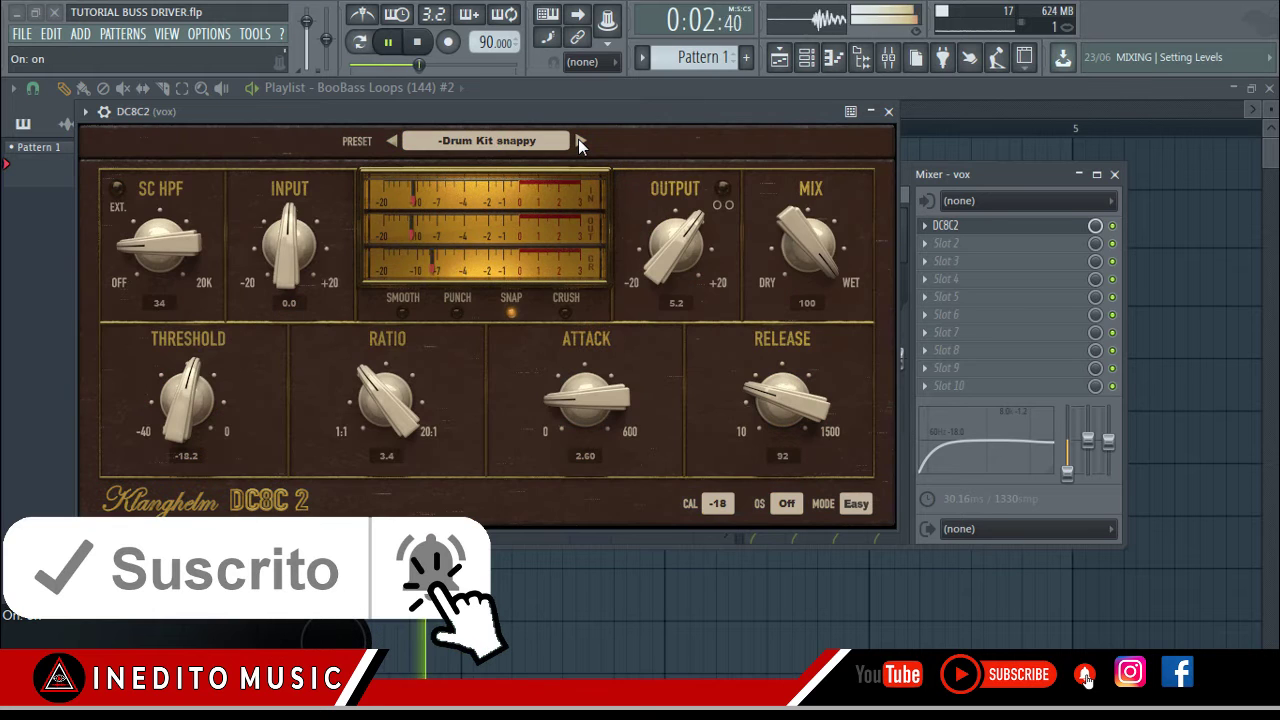
pyautogui.click(578, 139)
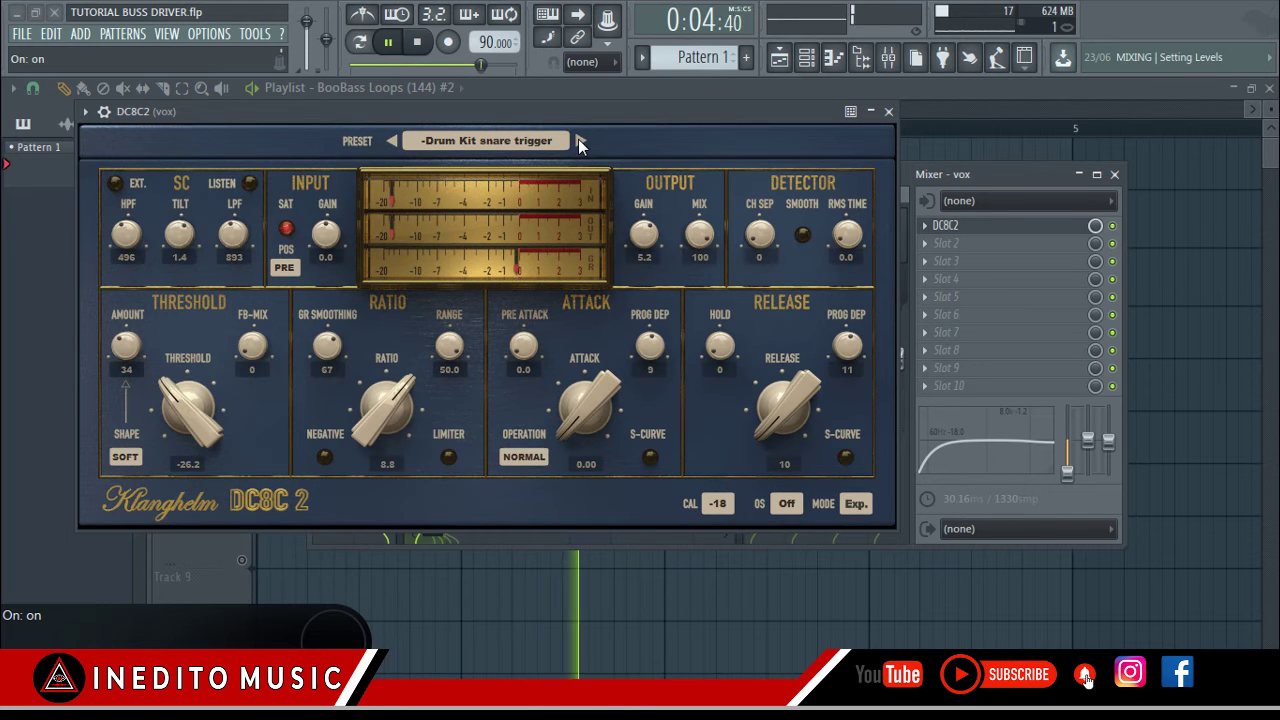
pyautogui.click(578, 139)
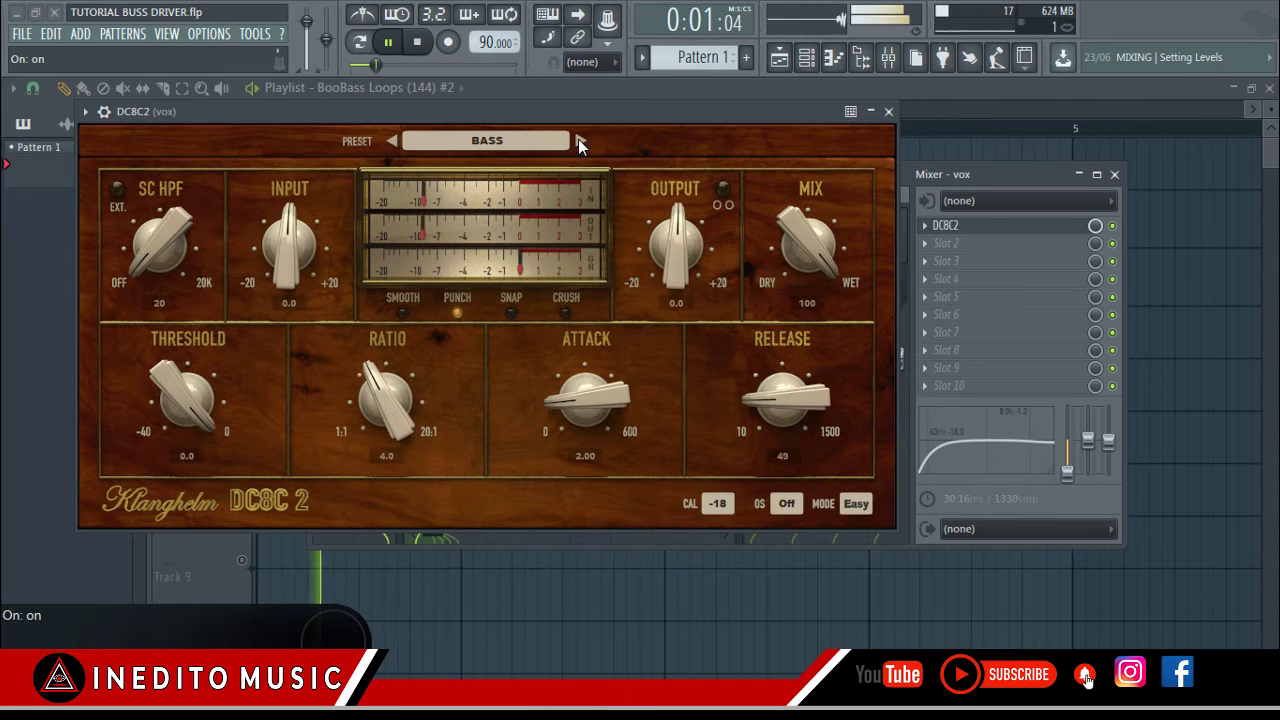
# Audition Electric Bass control, Slap Bass and Bass sustain, and continue past ELECTRIC GUITARS to the picking preset.
pyautogui.click(578, 139)
pyautogui.click(578, 139)
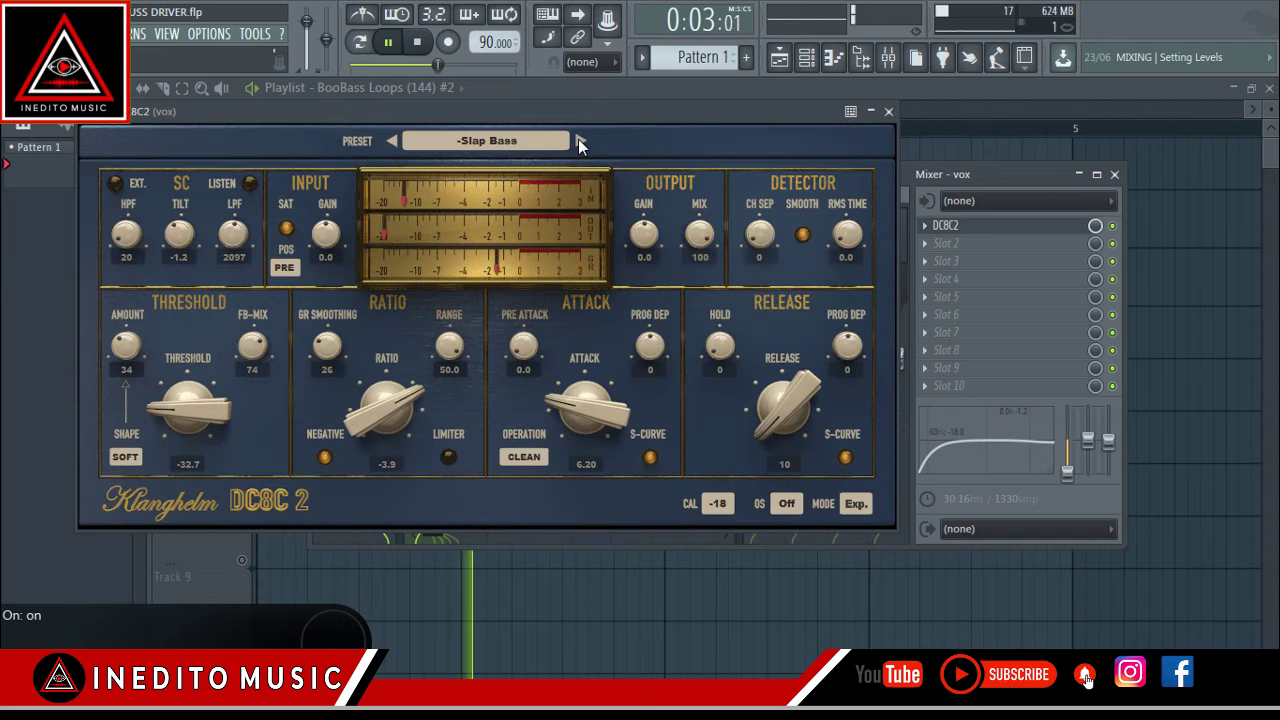
pyautogui.click(578, 139)
pyautogui.click(579, 139)
pyautogui.click(579, 139)
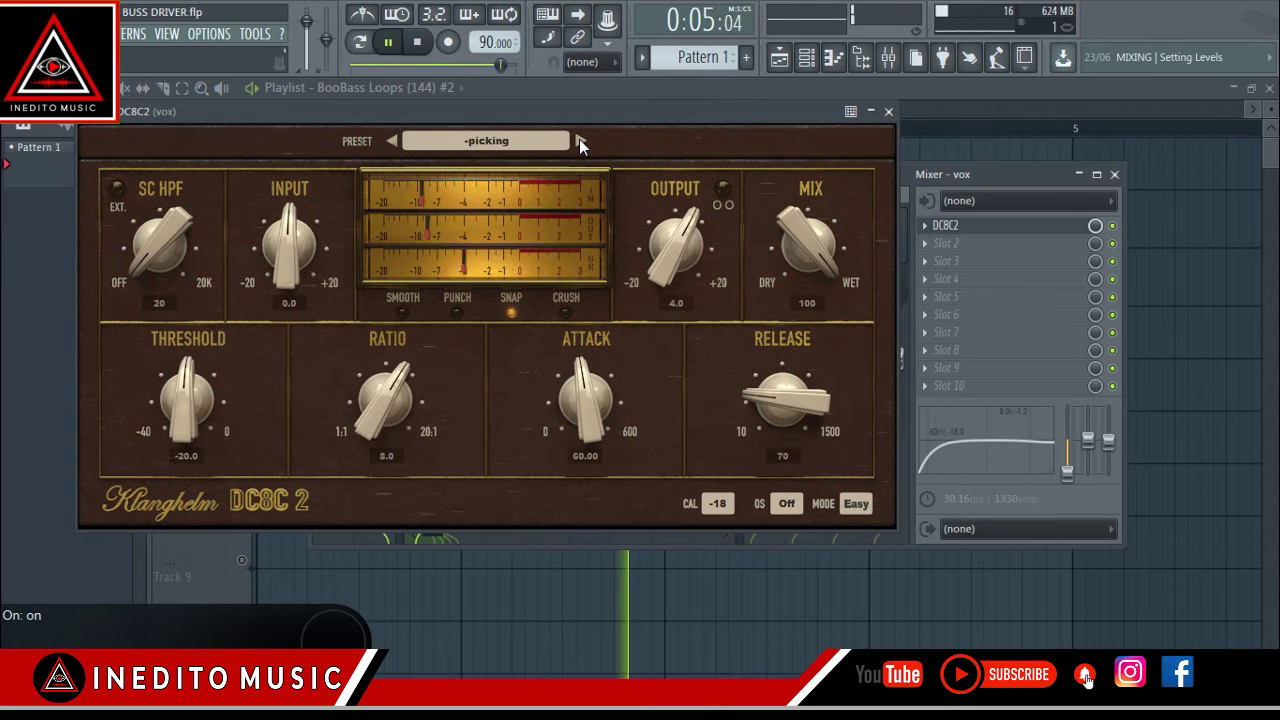
# Advance from the picking preset to crunchy rhythm guitar, listen briefly and pause playback.
pyautogui.click(579, 139)
pyautogui.click(579, 139)
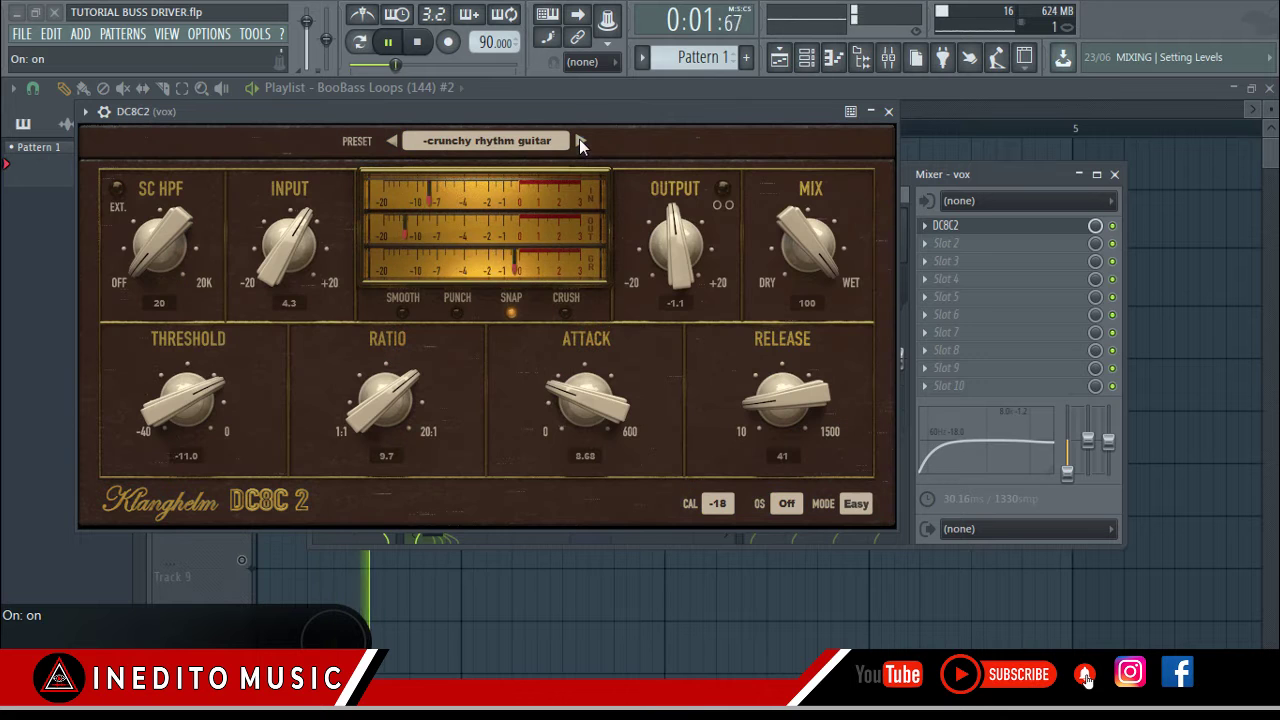
pyautogui.click(389, 42)
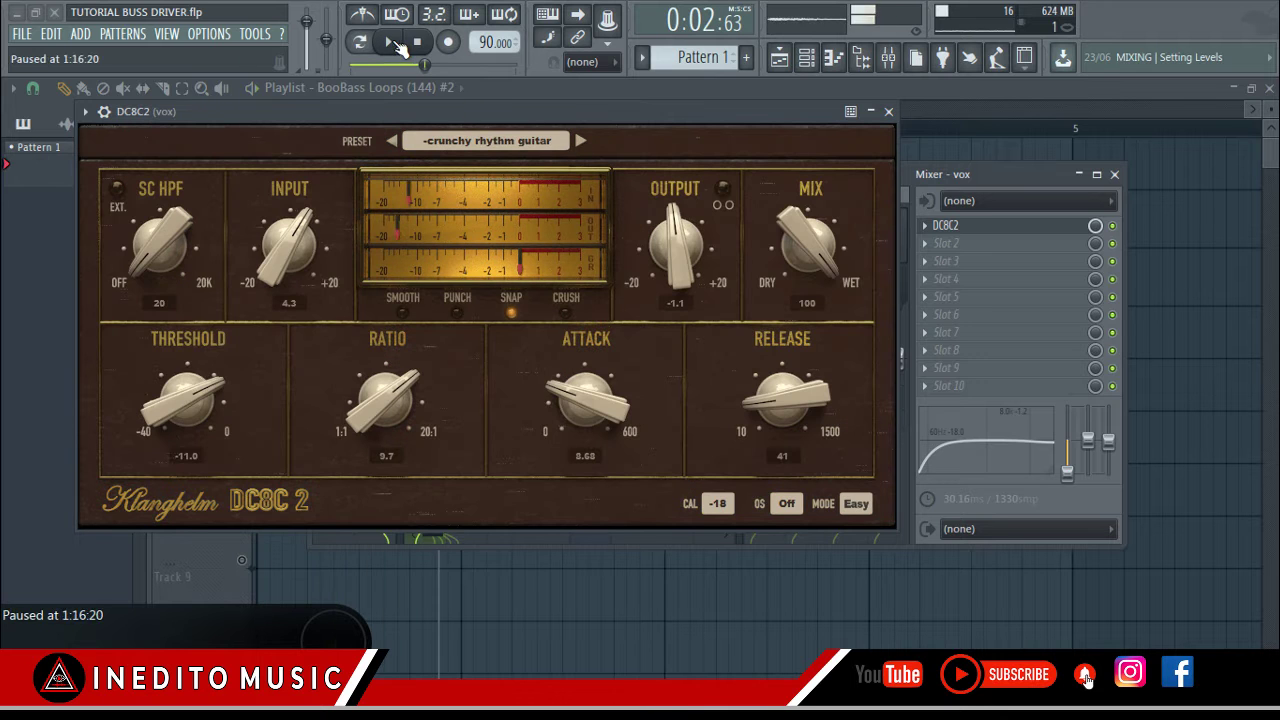
# Advance through distorted guitar to the solo sustain preset, play it to hear the effect and pause again.
pyautogui.click(581, 141)
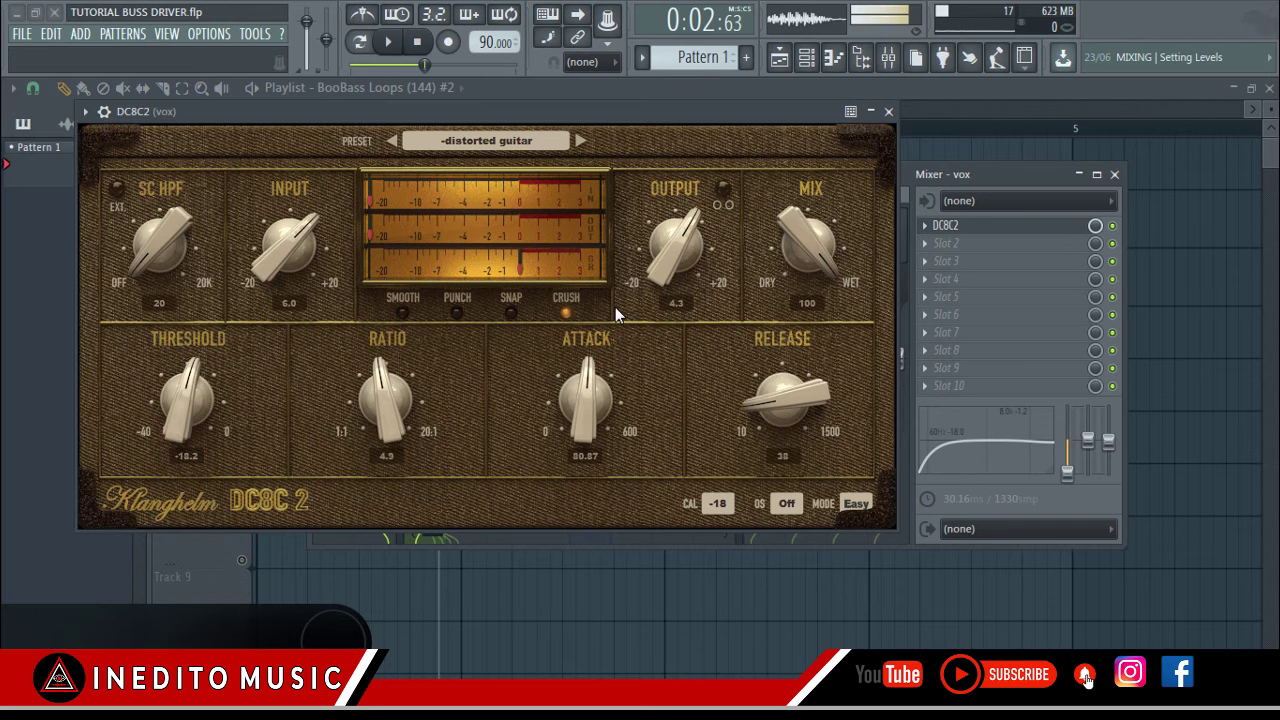
pyautogui.click(581, 142)
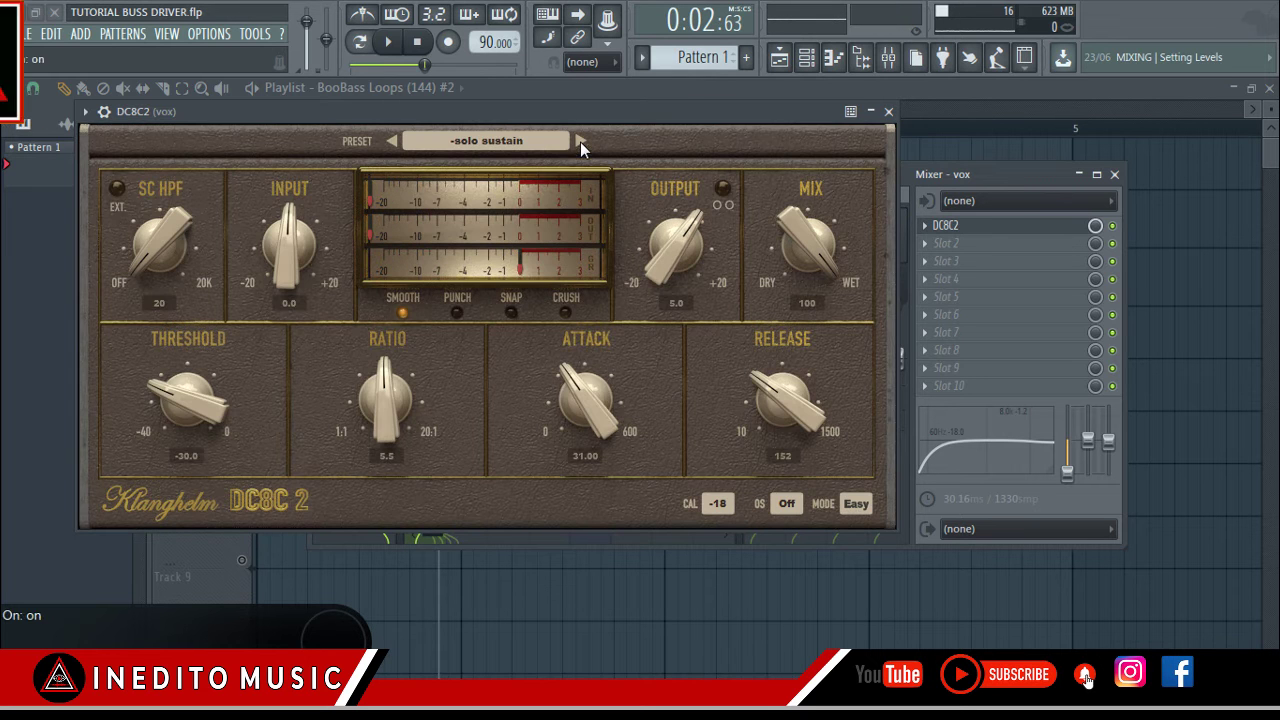
pyautogui.click(388, 41)
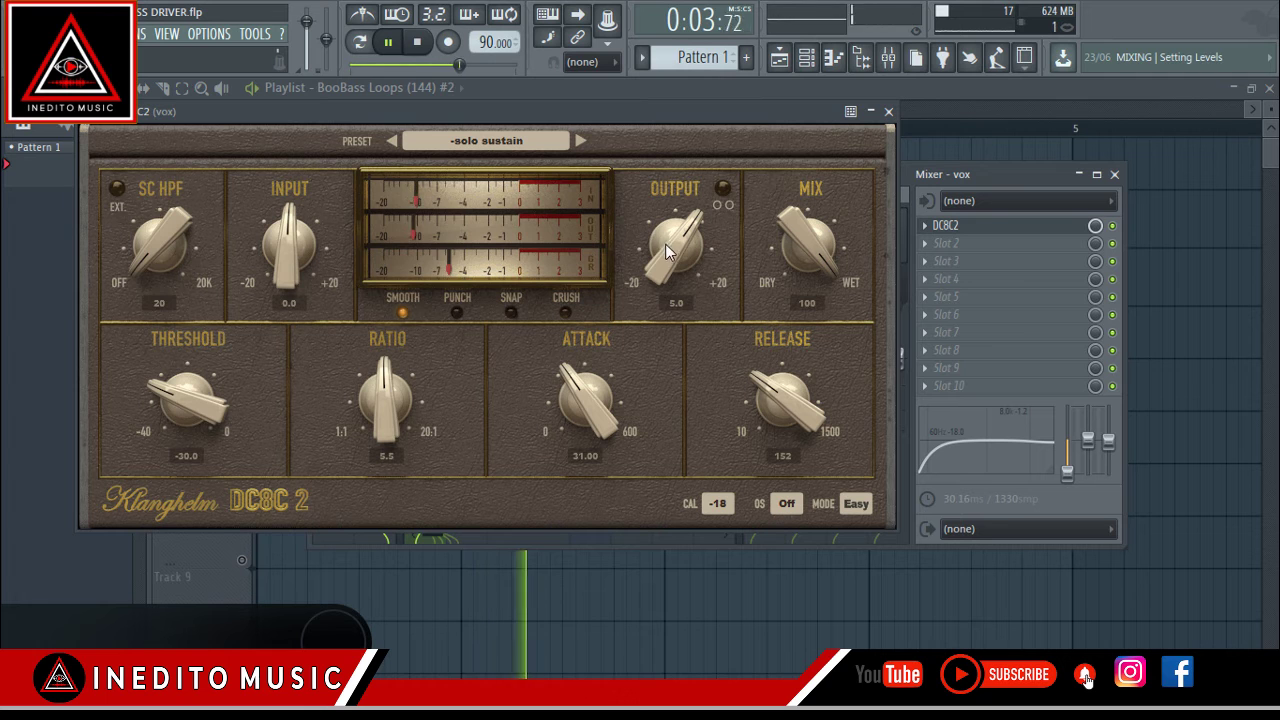
pyautogui.click(389, 43)
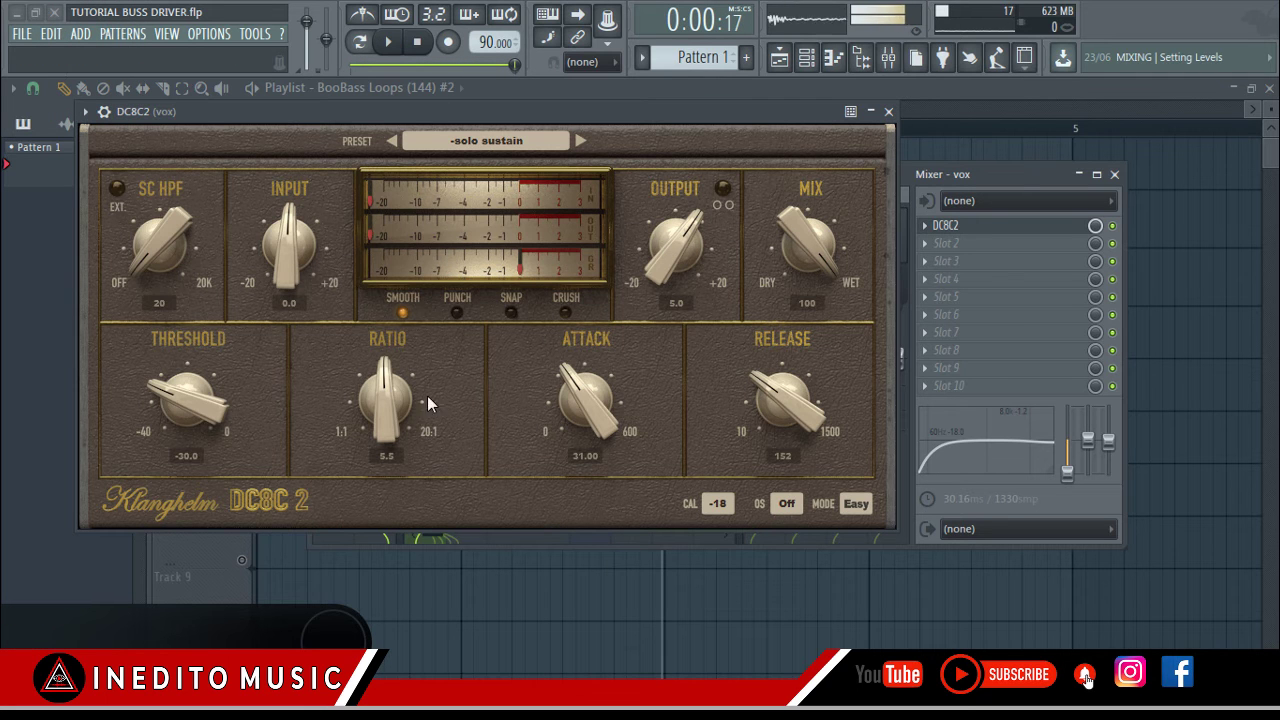
# Advance to the VOCALS preset category, play it briefly and pause playback.
pyautogui.click(580, 140)
pyautogui.click(388, 41)
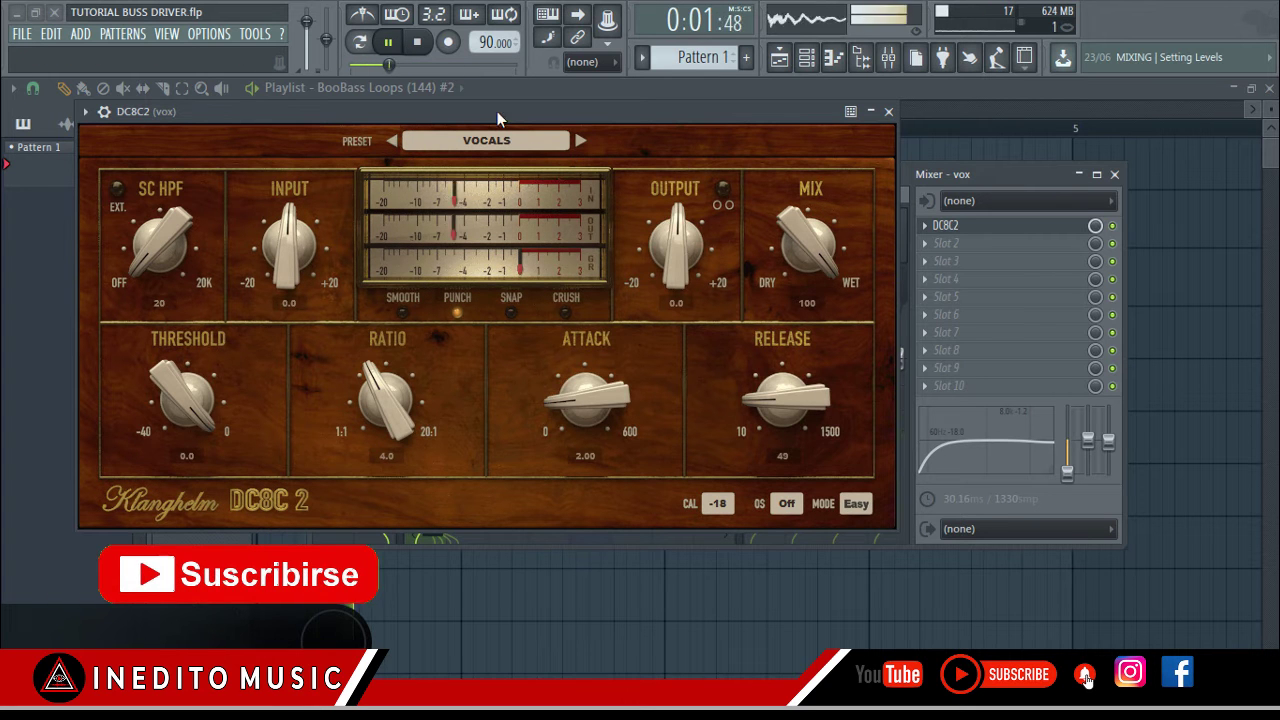
pyautogui.click(388, 41)
# Load the Bass Drum soft preset from the preset list and shift the compressor window slightly.
pyautogui.click(524, 138)
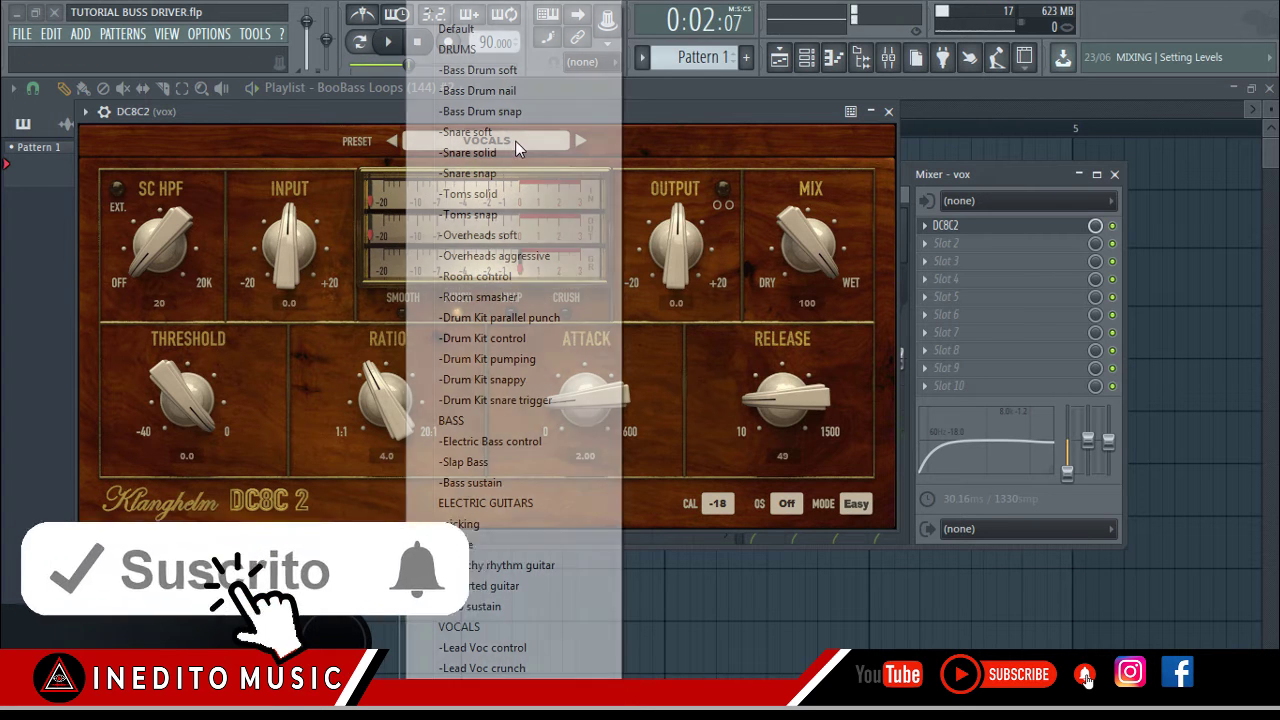
pyautogui.click(519, 71)
pyautogui.moveTo(537, 114)
pyautogui.mouseDown()
pyautogui.moveTo(510, 111)
pyautogui.moveTo(556, 114)
pyautogui.moveTo(563, 128)
pyautogui.moveTo(553, 123)
pyautogui.mouseUp()
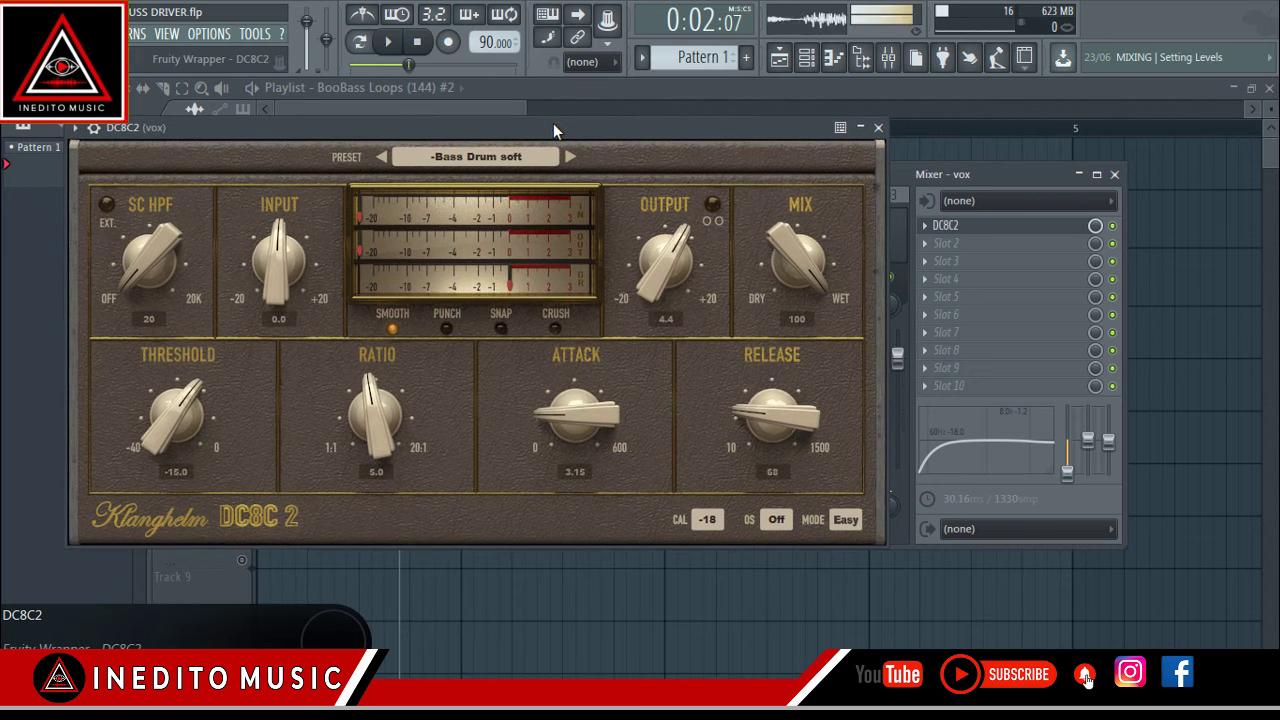
# Start playback and sweep the sidechain high-pass filter, ending at 214 Hz.
pyautogui.press('space')
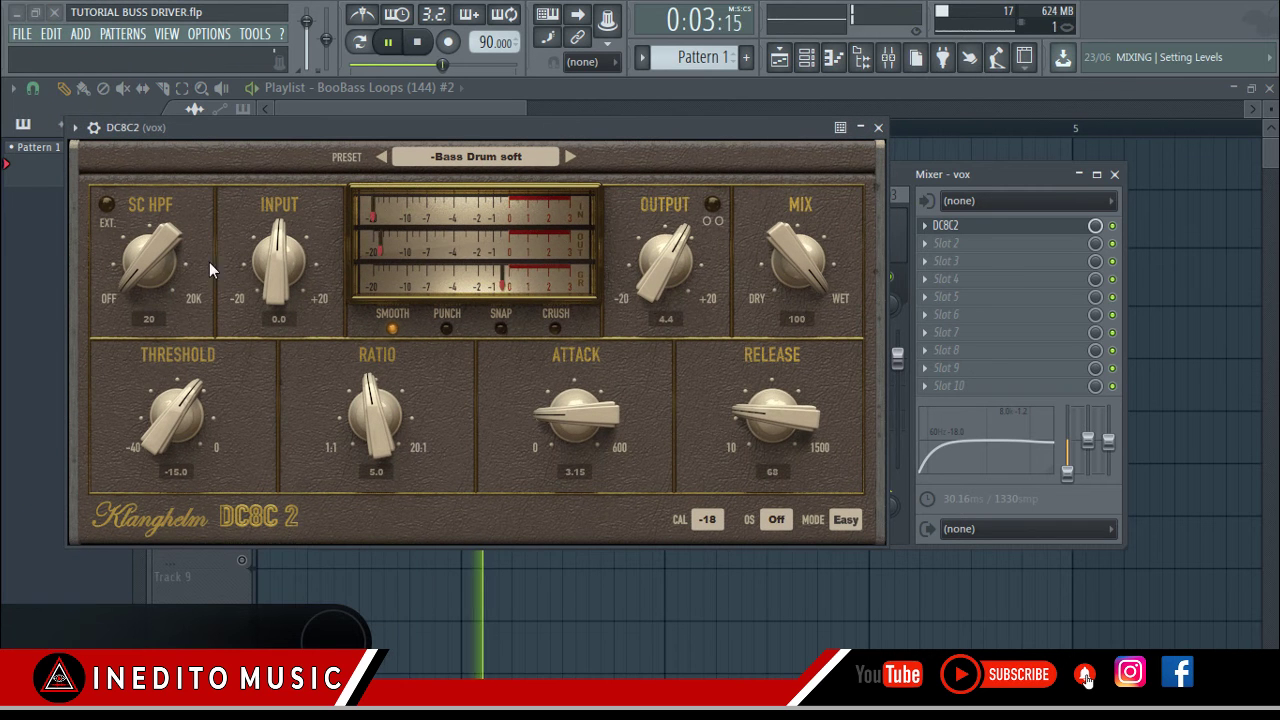
pyautogui.scroll(8, 140, 262)
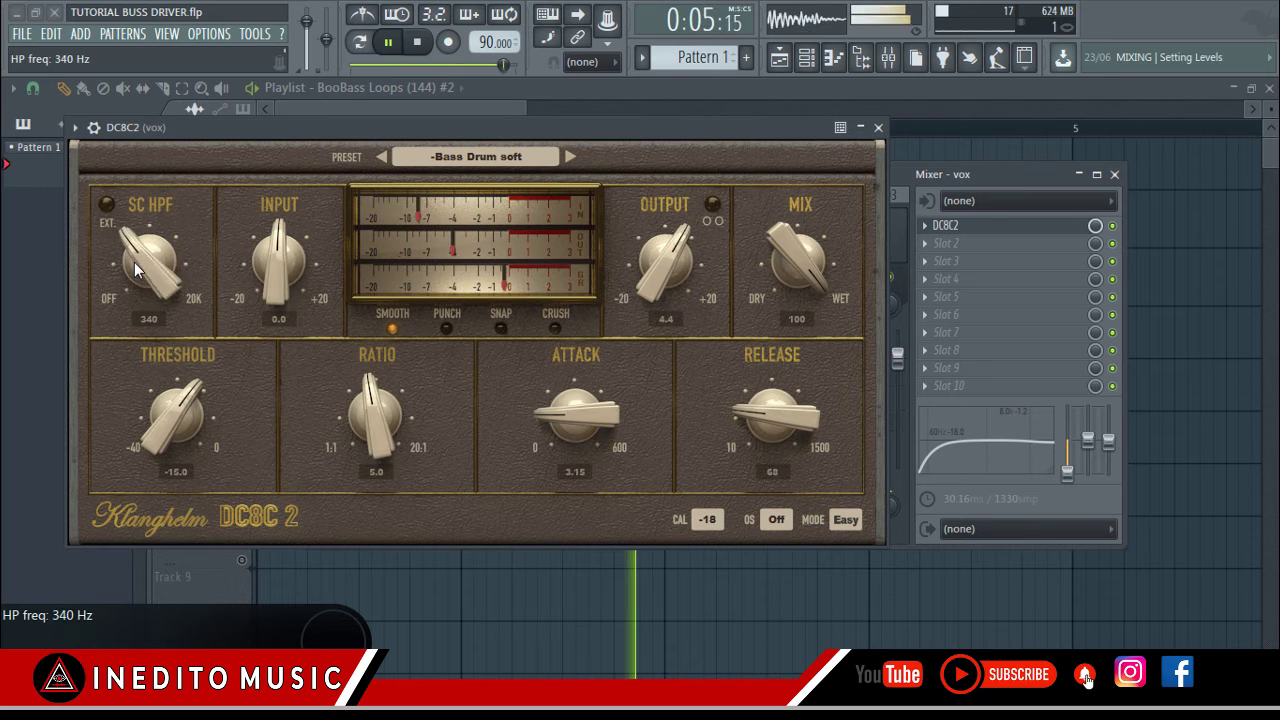
pyautogui.moveTo(142, 228); pyautogui.dragTo(185, 103)
pyautogui.moveTo(124, 255); pyautogui.dragTo(92, 462)
# Set the compressor's input gain to 2.6 dB and its output gain to 3.0 dB.
pyautogui.moveTo(285, 271); pyautogui.dragTo(303, 240)
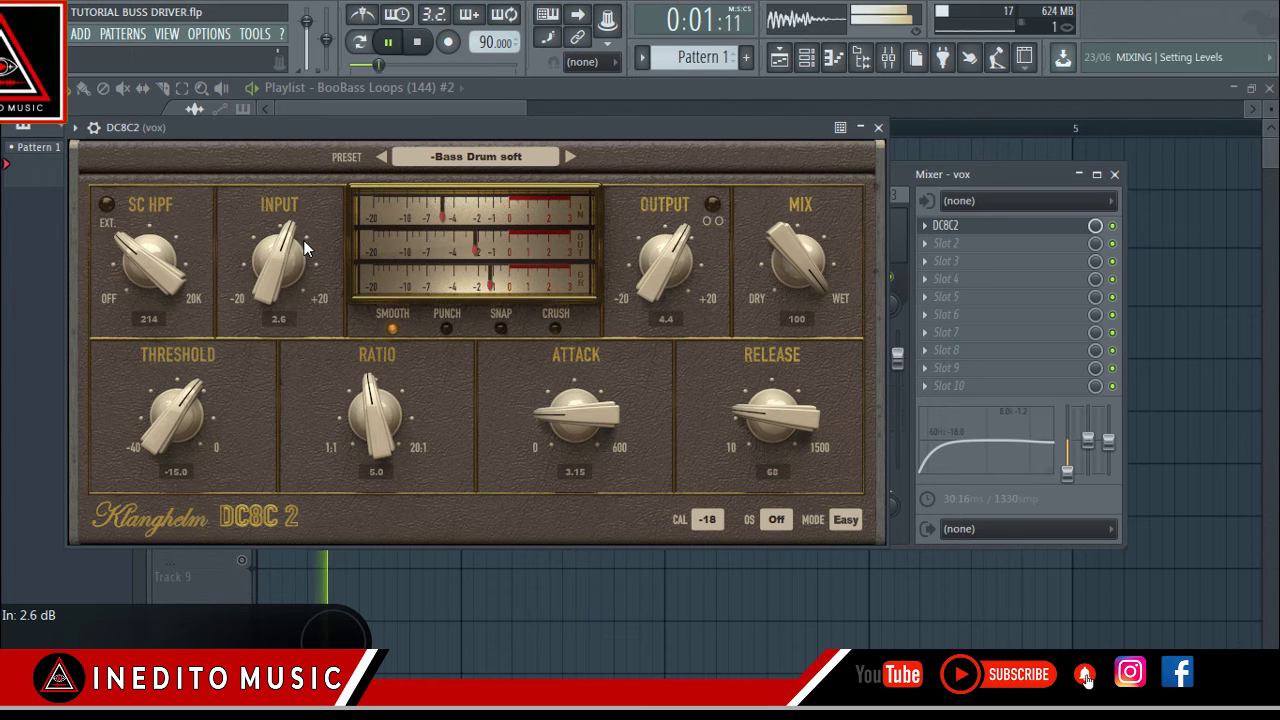
pyautogui.moveTo(656, 254); pyautogui.dragTo(653, 270)
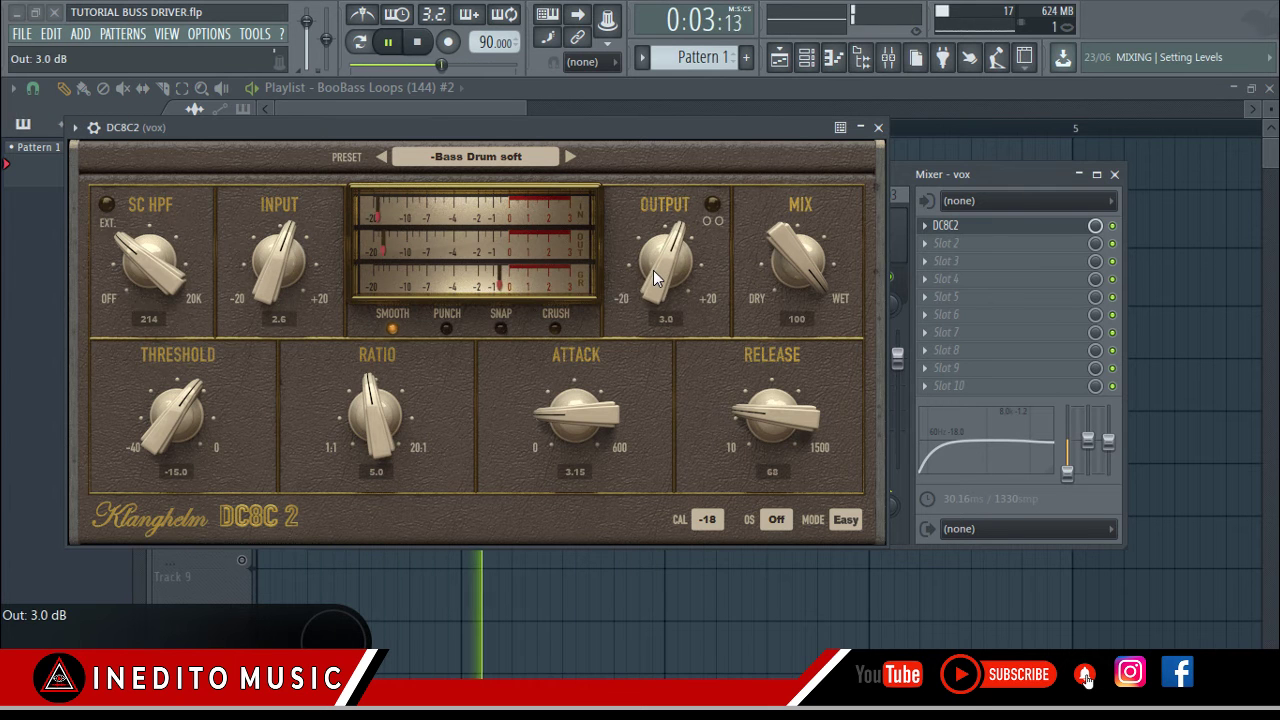
# Sweep the Threshold up and down to hear its effect, ending at -9.8 dB.
pyautogui.moveTo(160, 430); pyautogui.dragTo(232, 304)
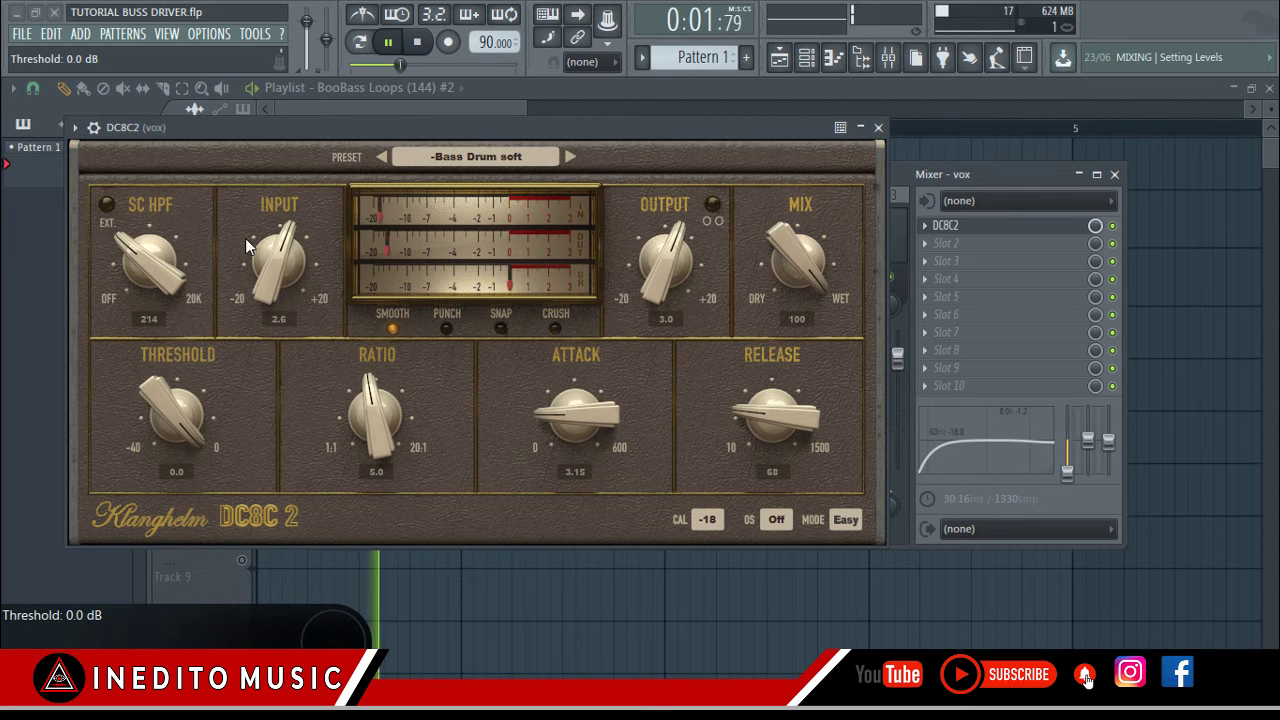
pyautogui.moveTo(178, 399); pyautogui.dragTo(168, 486)
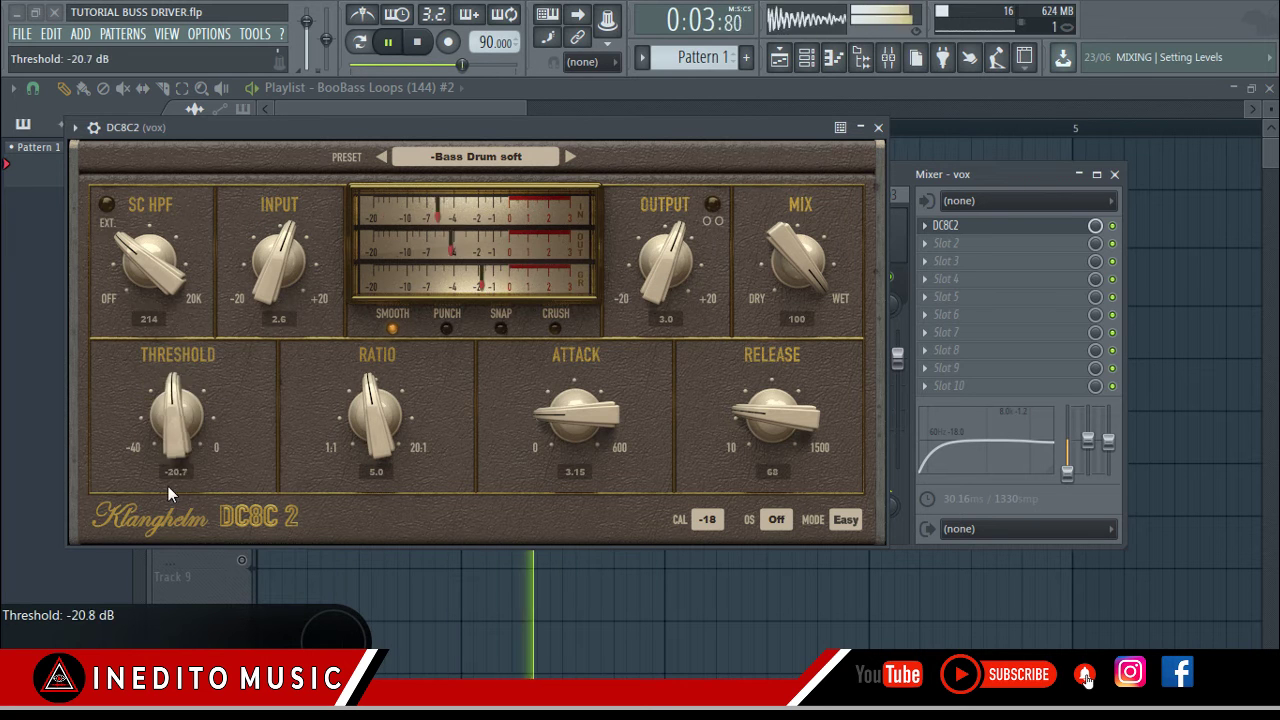
pyautogui.moveTo(174, 417); pyautogui.dragTo(183, 163)
pyautogui.moveTo(177, 411); pyautogui.dragTo(159, 439)
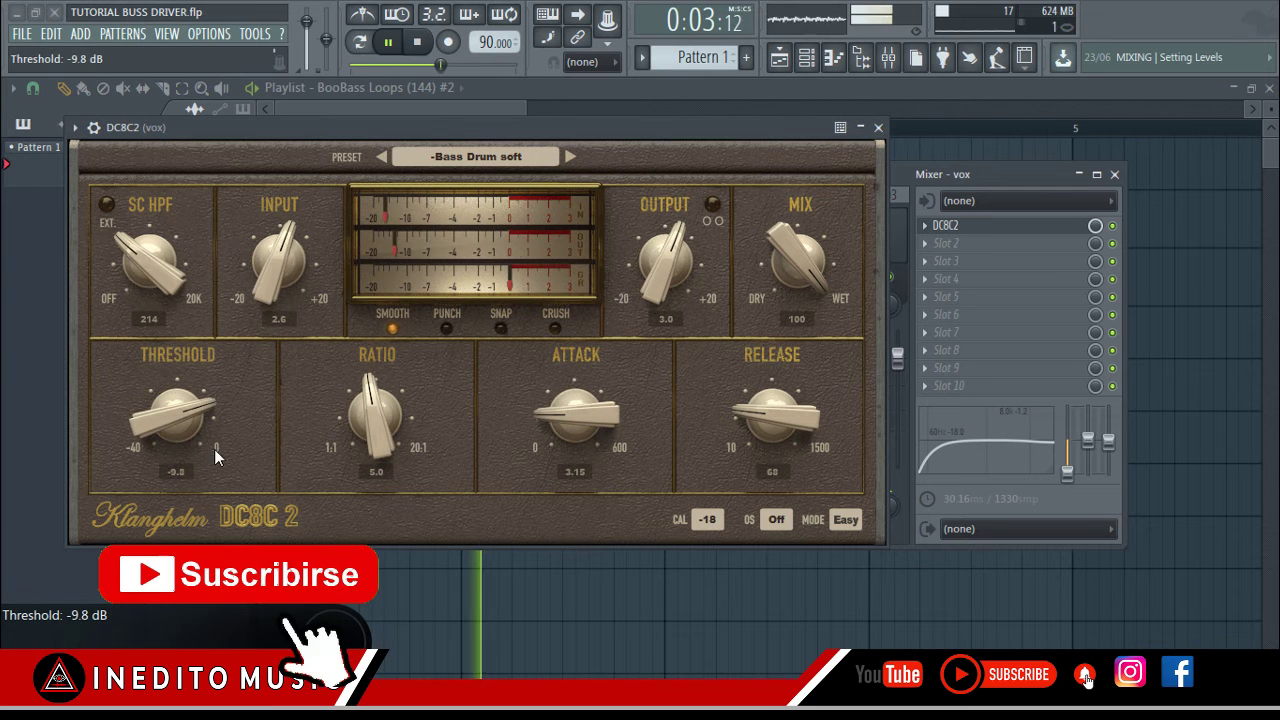
# Lower the compression Ratio and set it to exactly 2.0:1.
pyautogui.moveTo(387, 431); pyautogui.dragTo(380, 468)
pyautogui.click(380, 468)
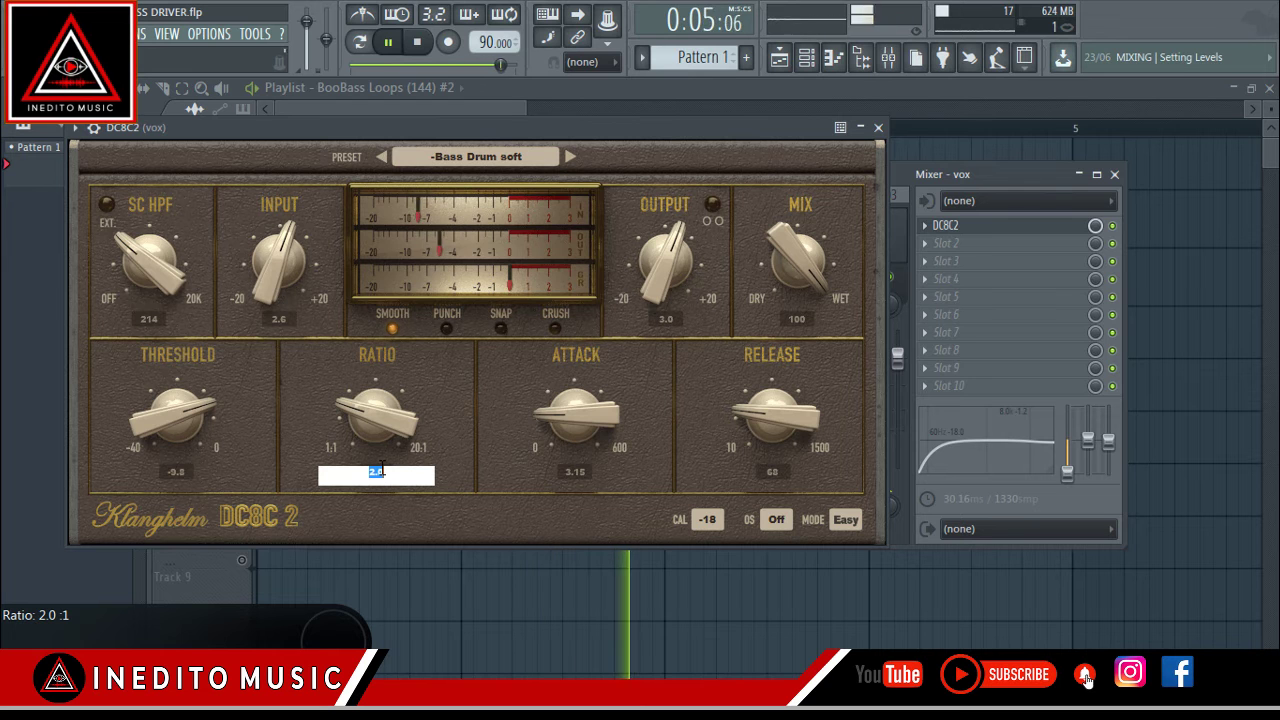
pyautogui.write('2.0')
pyautogui.press('Return')
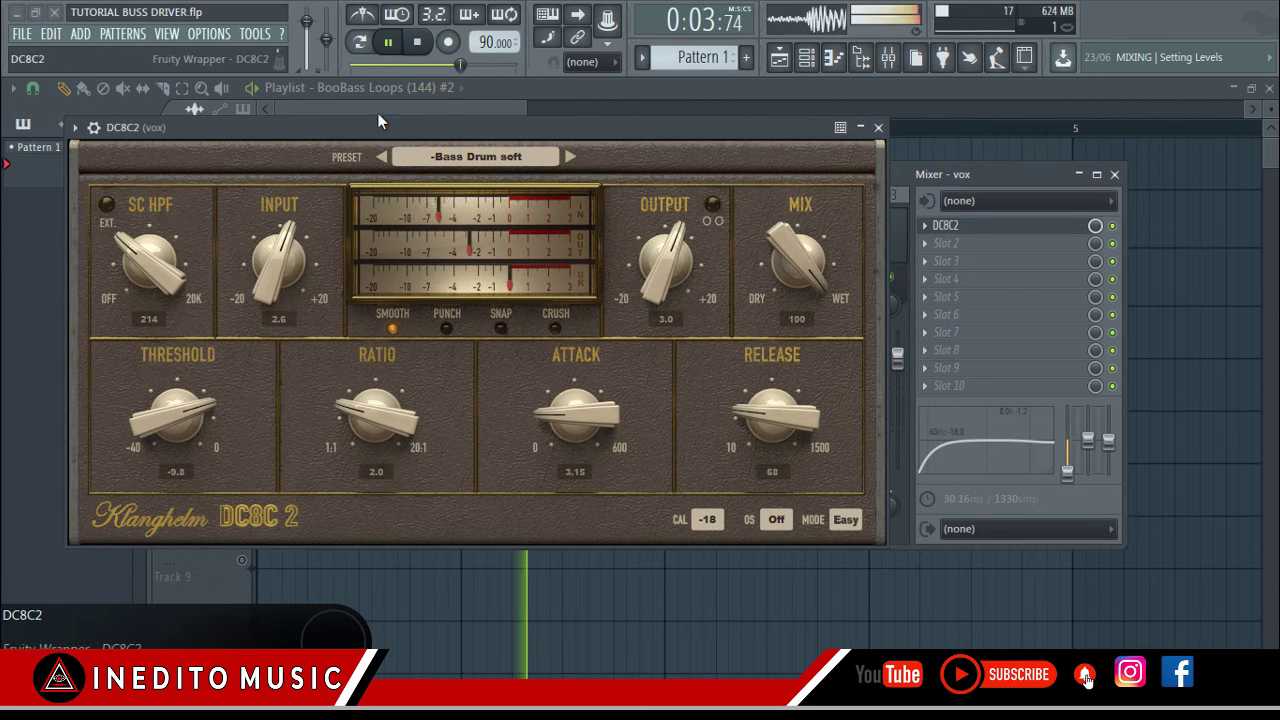
# Pause playback and set the compressor's Attack to 5.00 ms.
pyautogui.click(386, 48)
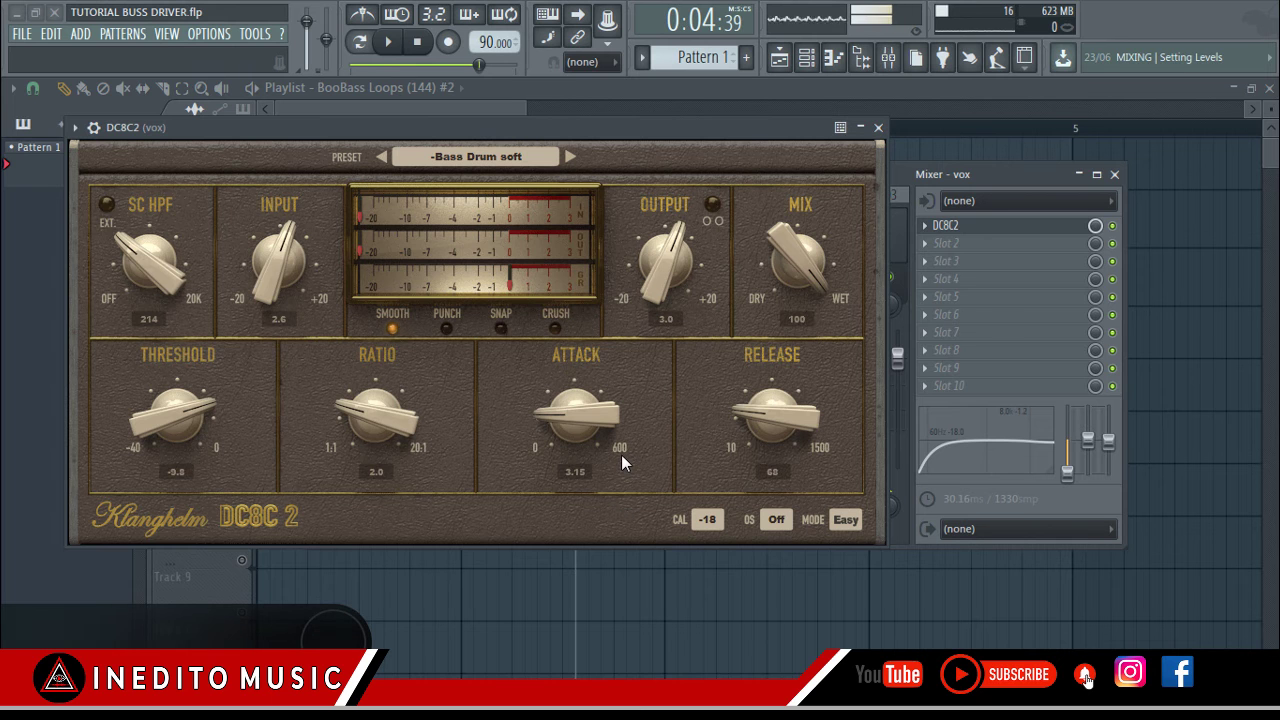
pyautogui.moveTo(572, 420)
pyautogui.mouseDown()
pyautogui.moveTo(576, 369)
pyautogui.moveTo(570, 429)
pyautogui.mouseUp()
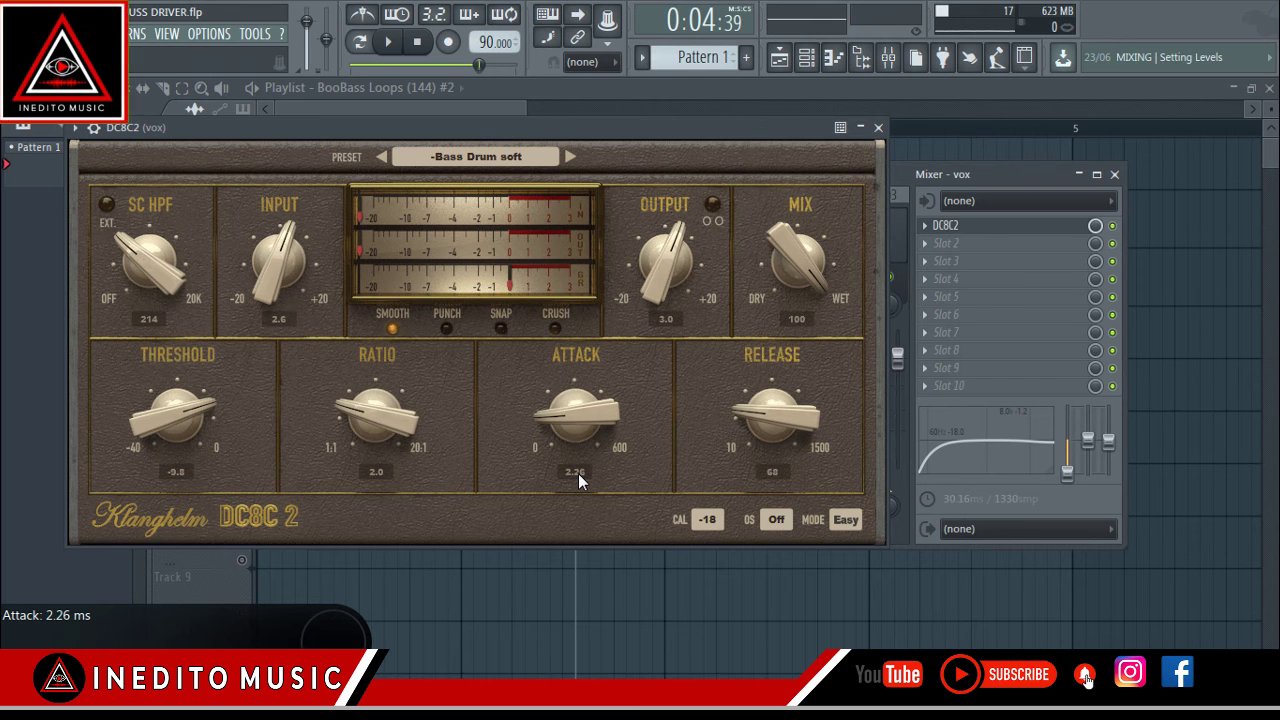
pyautogui.click(578, 473)
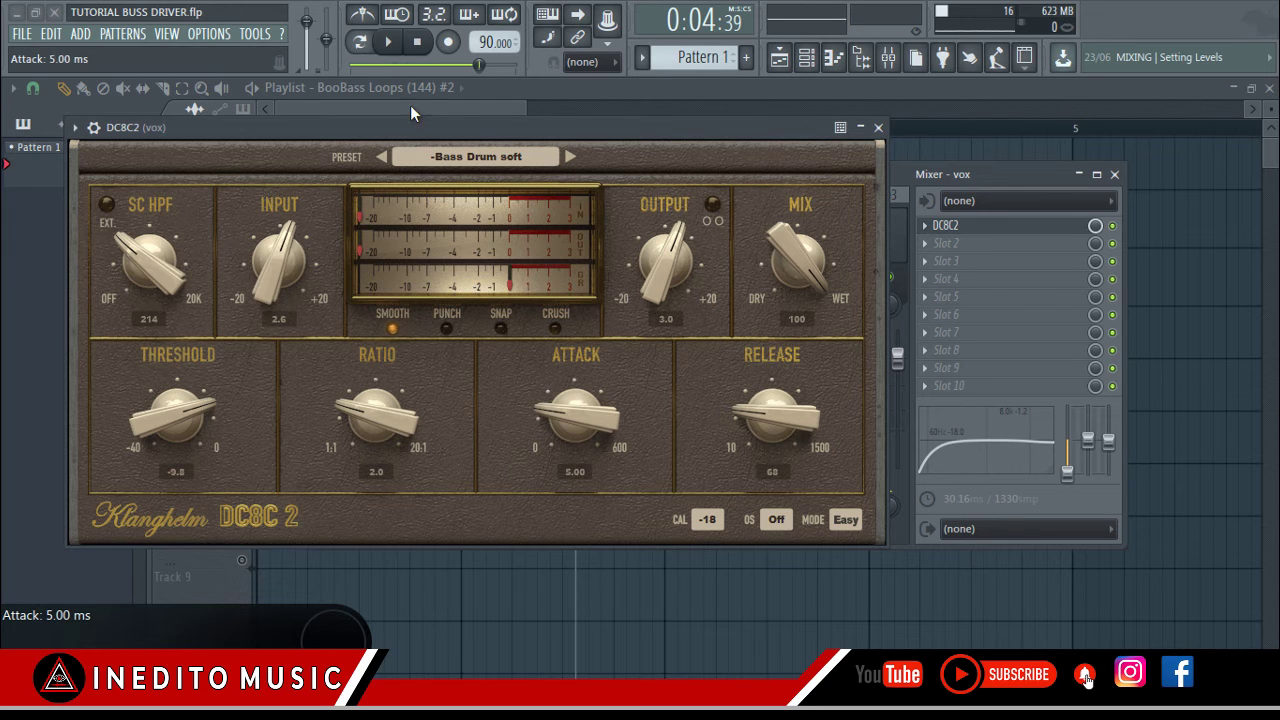
# Resume playback and sweep the Release time, ending at 101 ms.
pyautogui.click(401, 48)
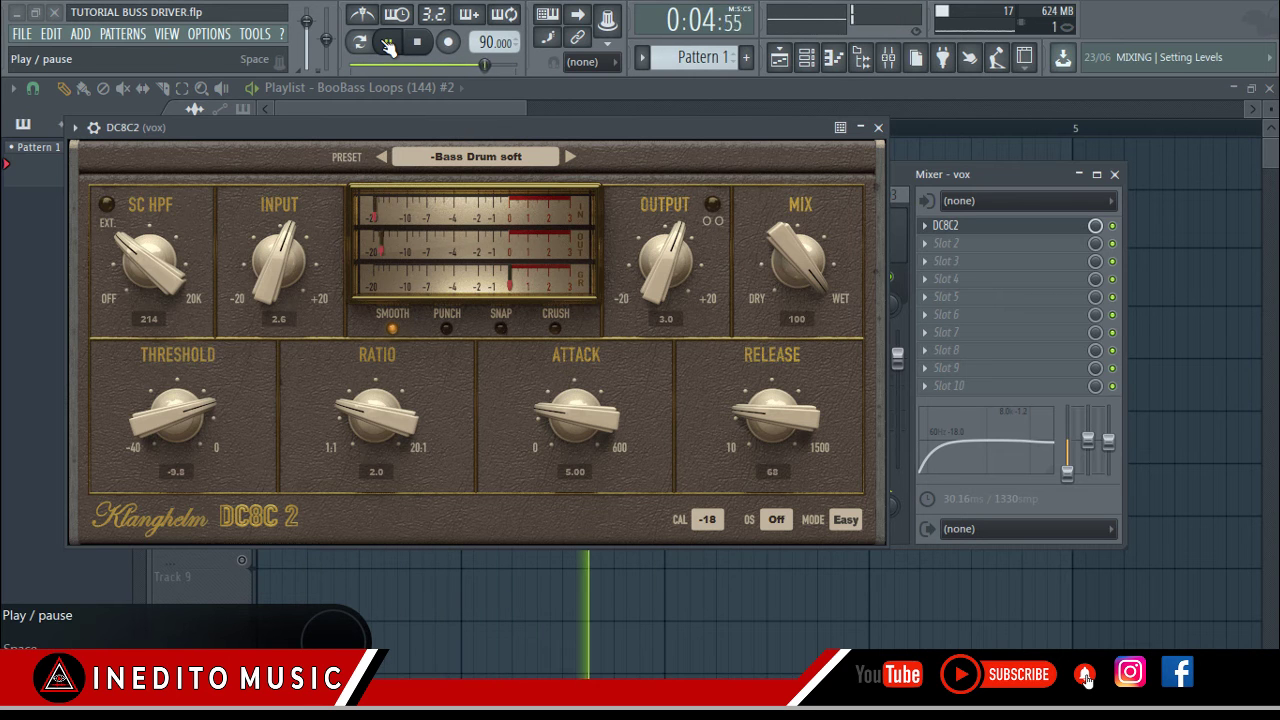
pyautogui.moveTo(762, 426); pyautogui.dragTo(836, 261)
pyautogui.moveTo(766, 401); pyautogui.dragTo(731, 502)
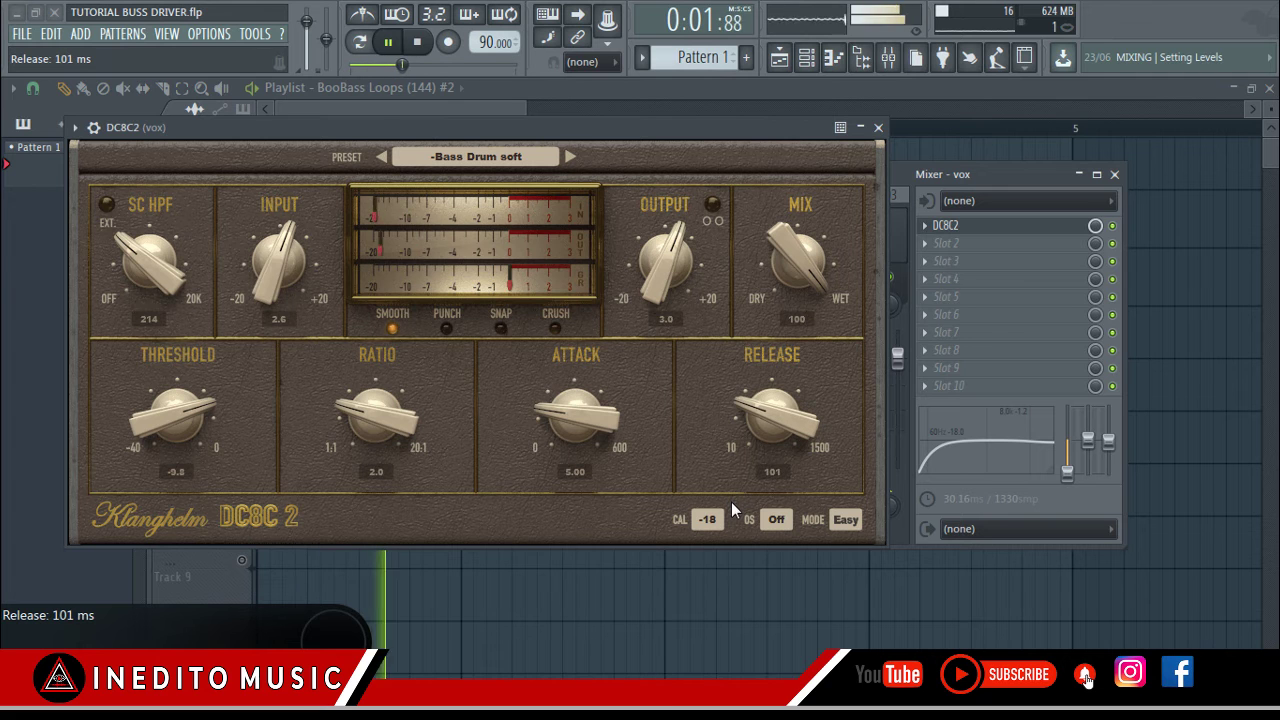
# Reduce the Mix to 75% and set the oversampling to 4x.
pyautogui.moveTo(771, 248); pyautogui.dragTo(744, 361)
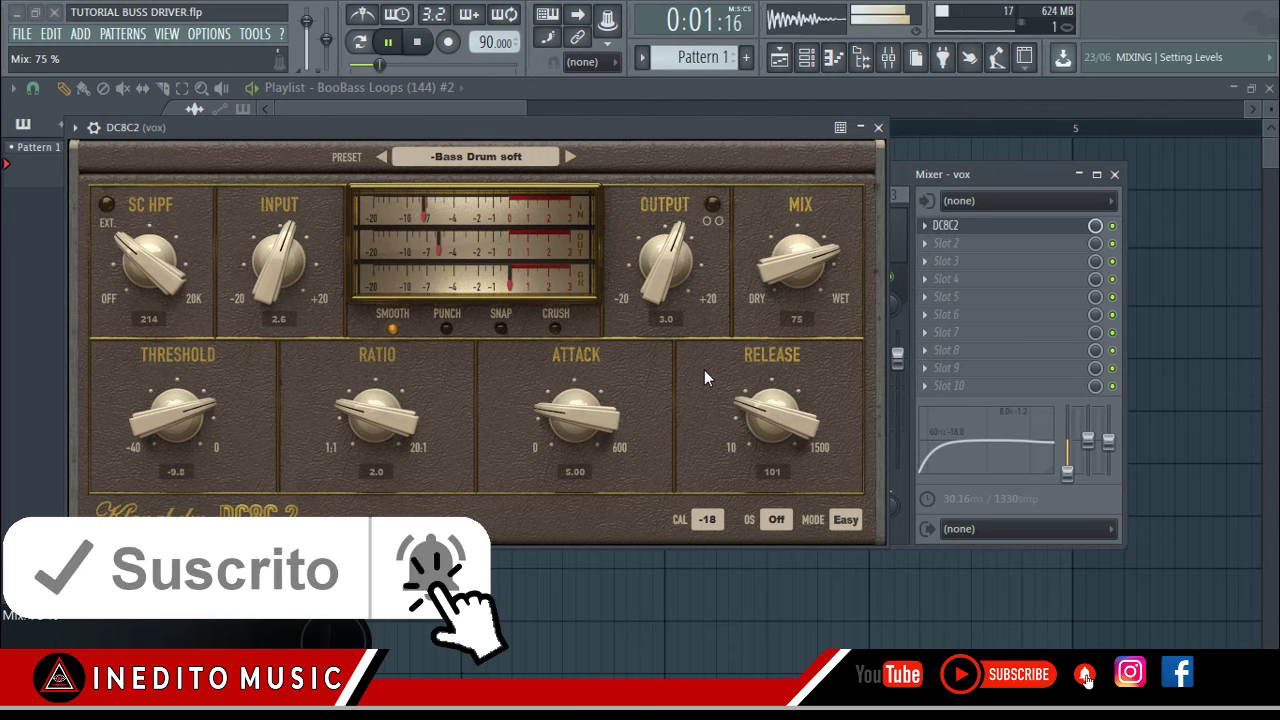
pyautogui.click(772, 520)
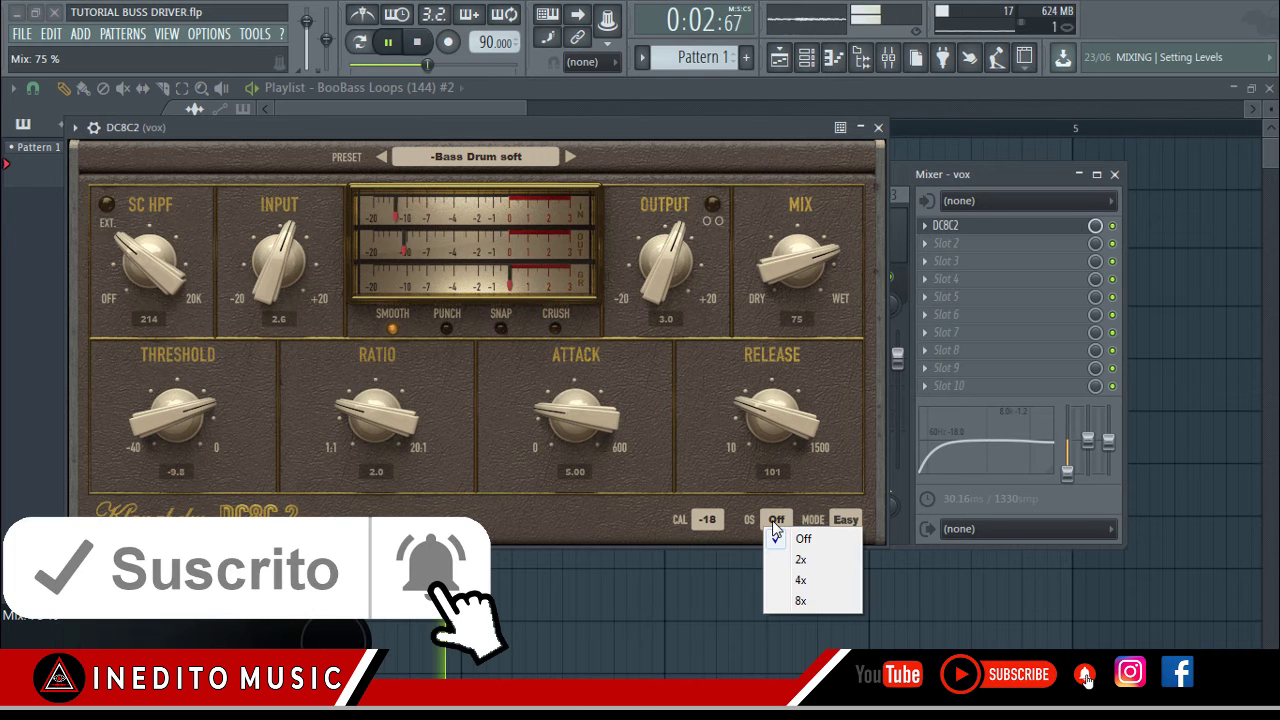
pyautogui.click(808, 582)
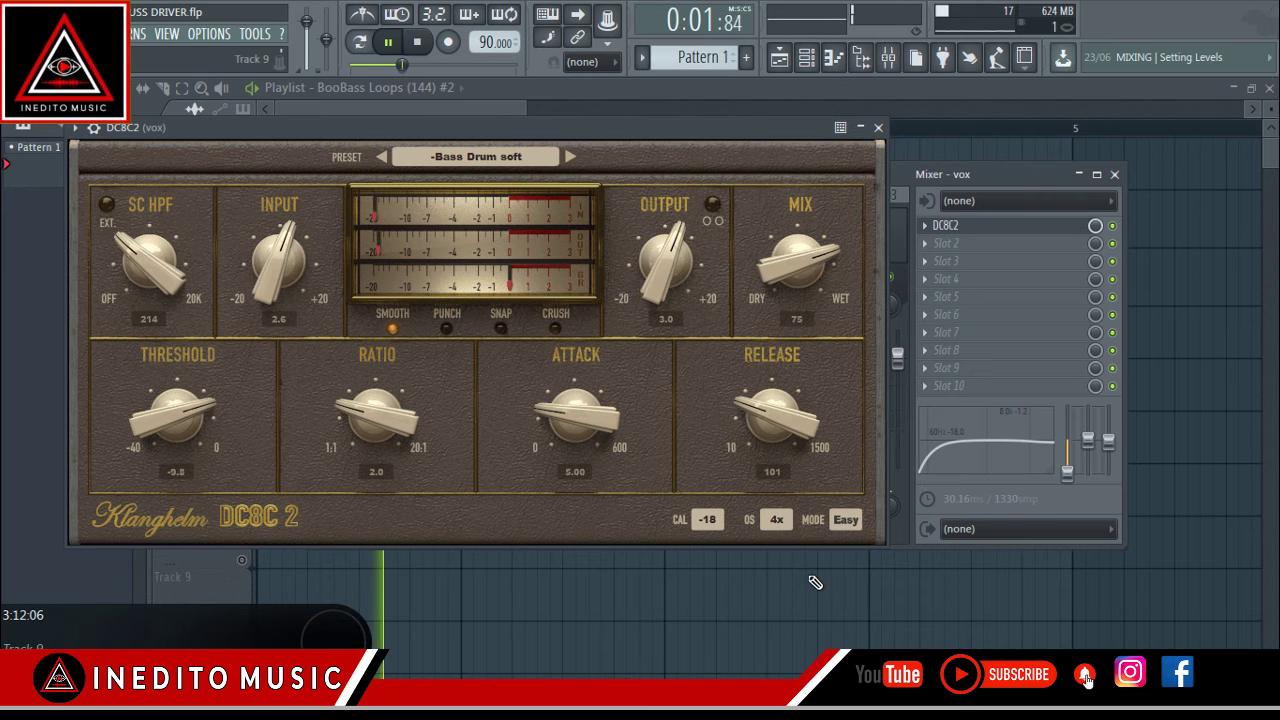
# Toggle the compressor between Easy and Expert modes, finish in Expert mode and pause playback.
pyautogui.click(839, 520)
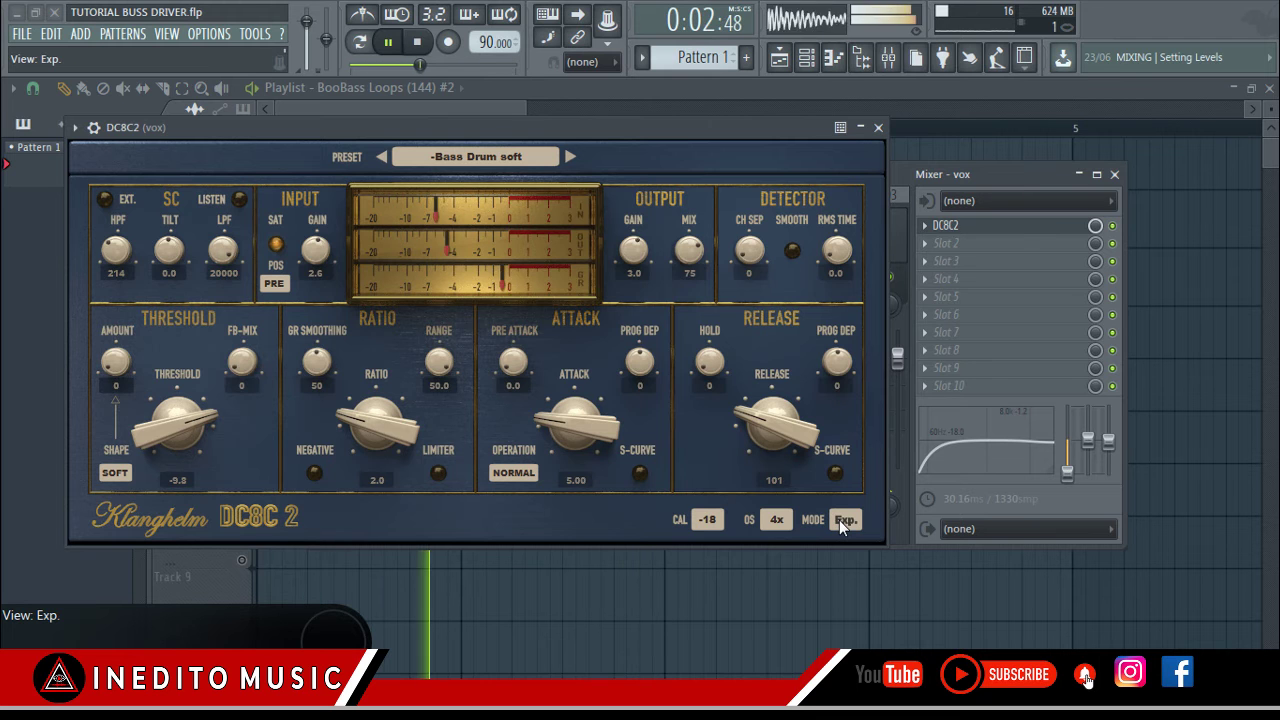
pyautogui.click(839, 520)
pyautogui.click(839, 520)
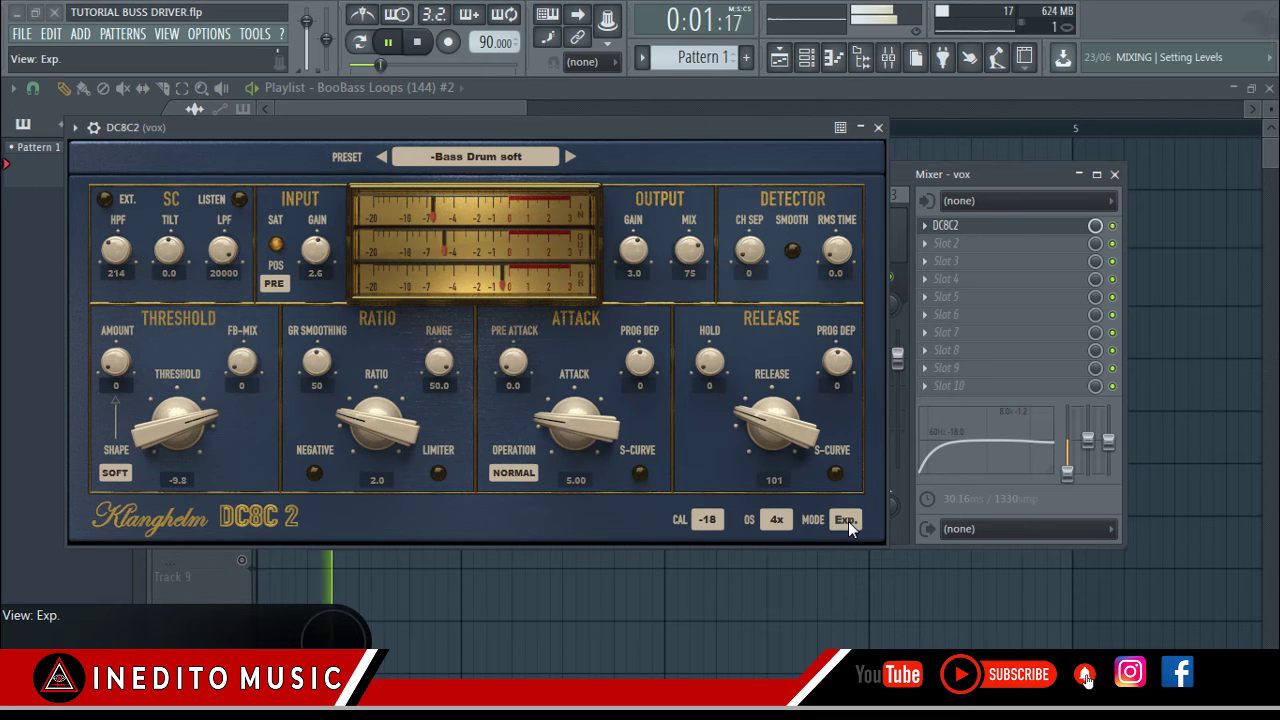
pyautogui.click(848, 521)
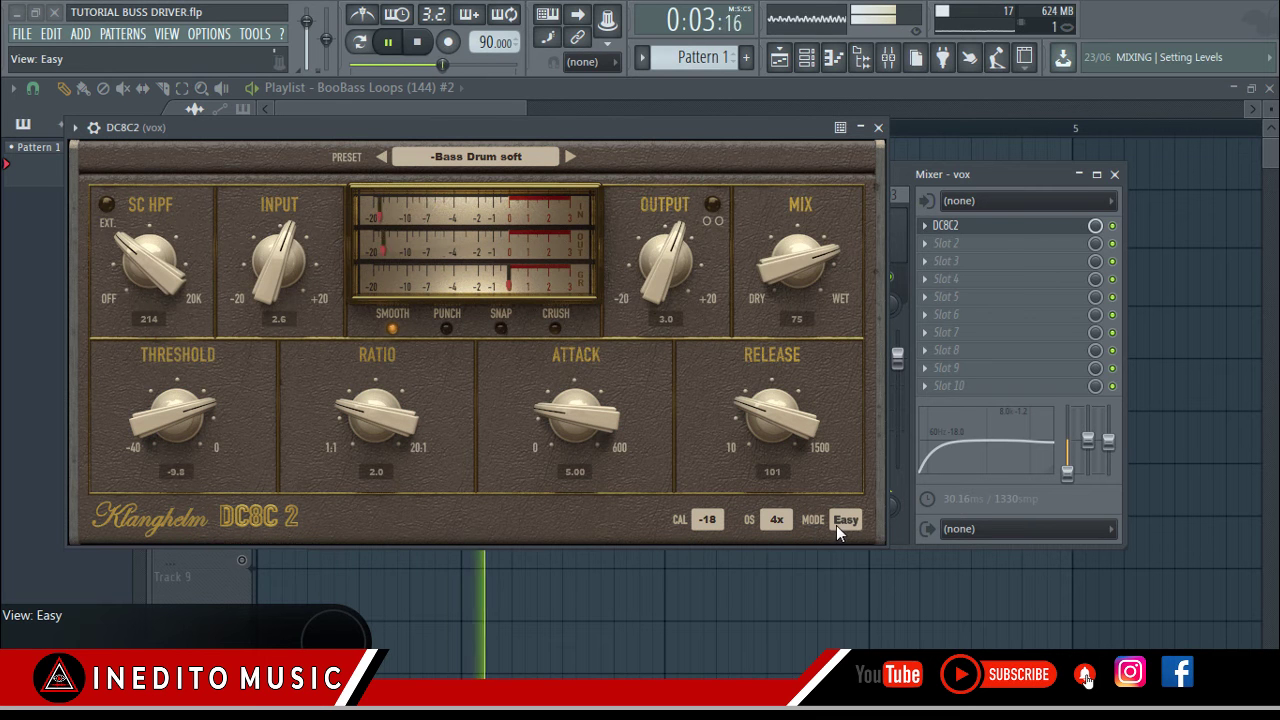
pyautogui.click(840, 523)
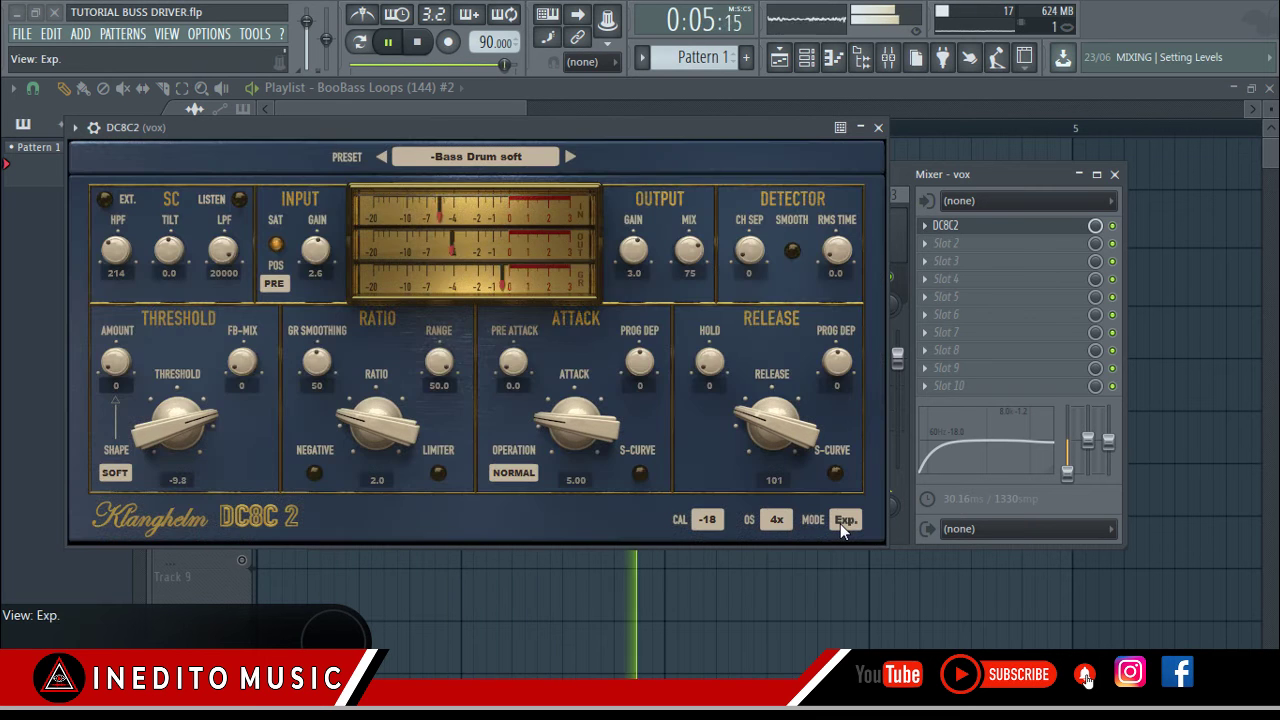
pyautogui.click(388, 41)
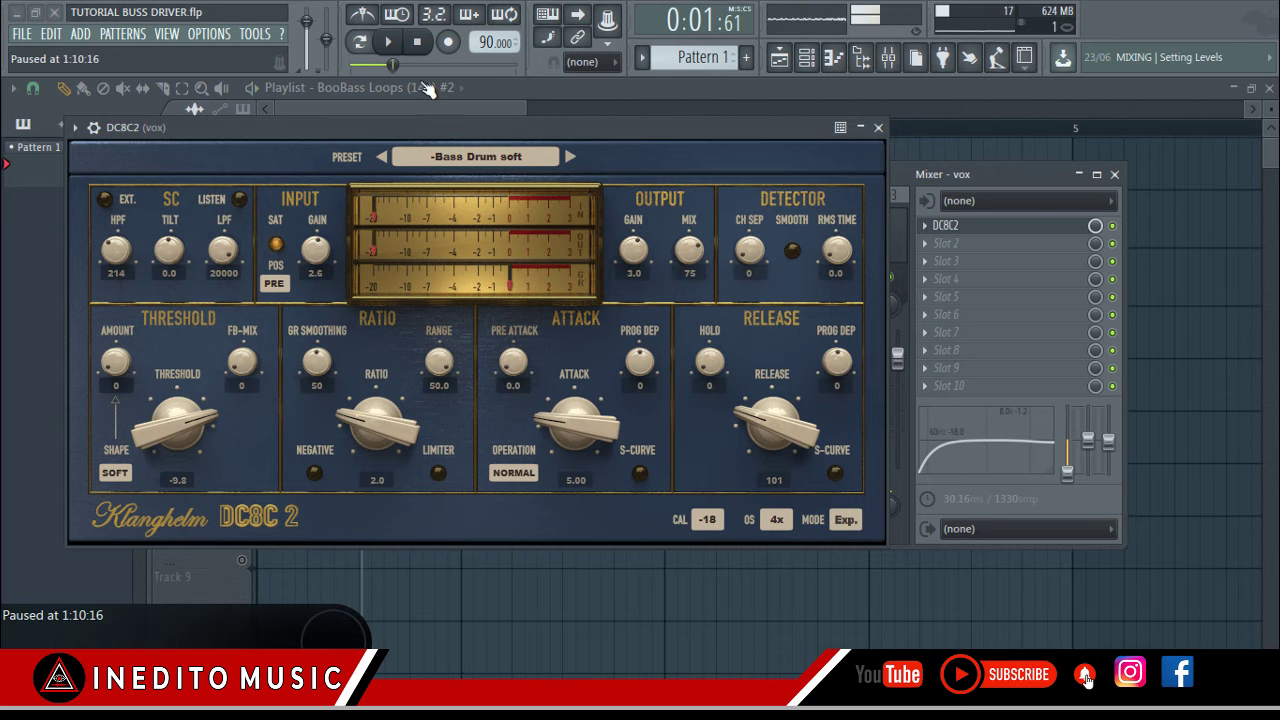
# Move the compressor window further from the mixer and switch to Easy mode and back to Expert to compare them.
pyautogui.moveTo(490, 128); pyautogui.dragTo(501, 132)
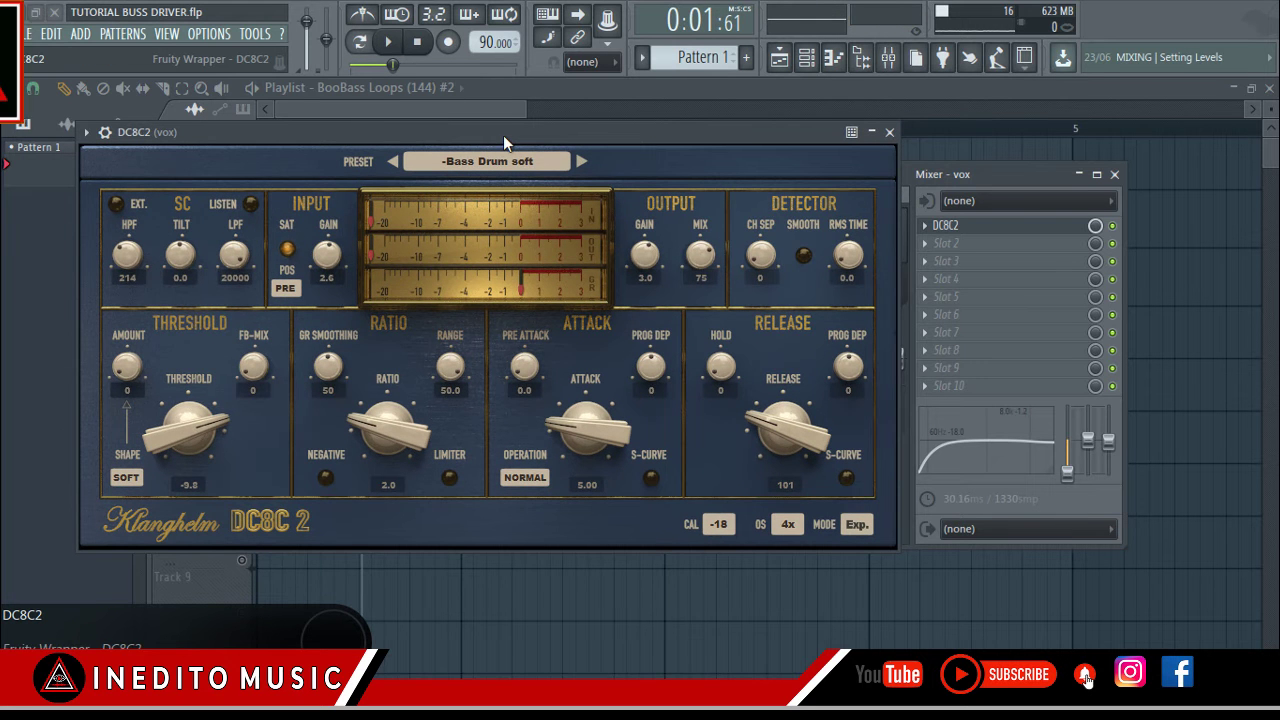
pyautogui.moveTo(503, 135); pyautogui.dragTo(453, 132)
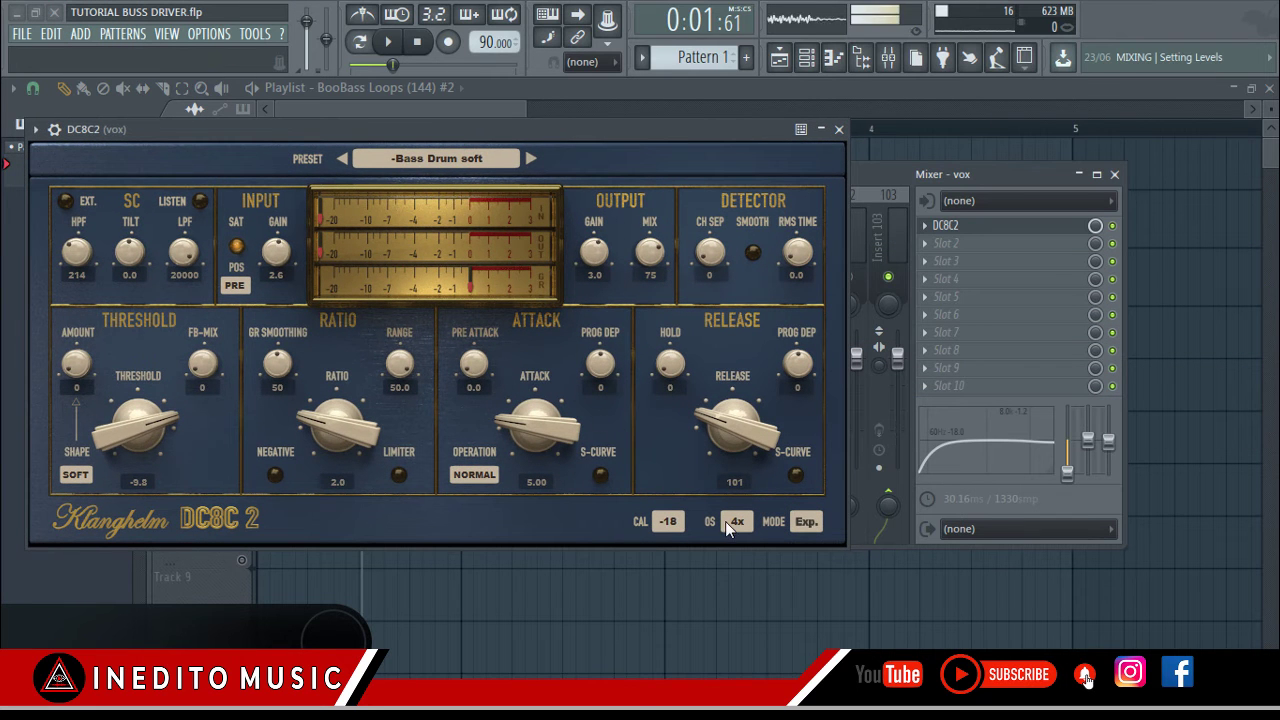
pyautogui.click(799, 523)
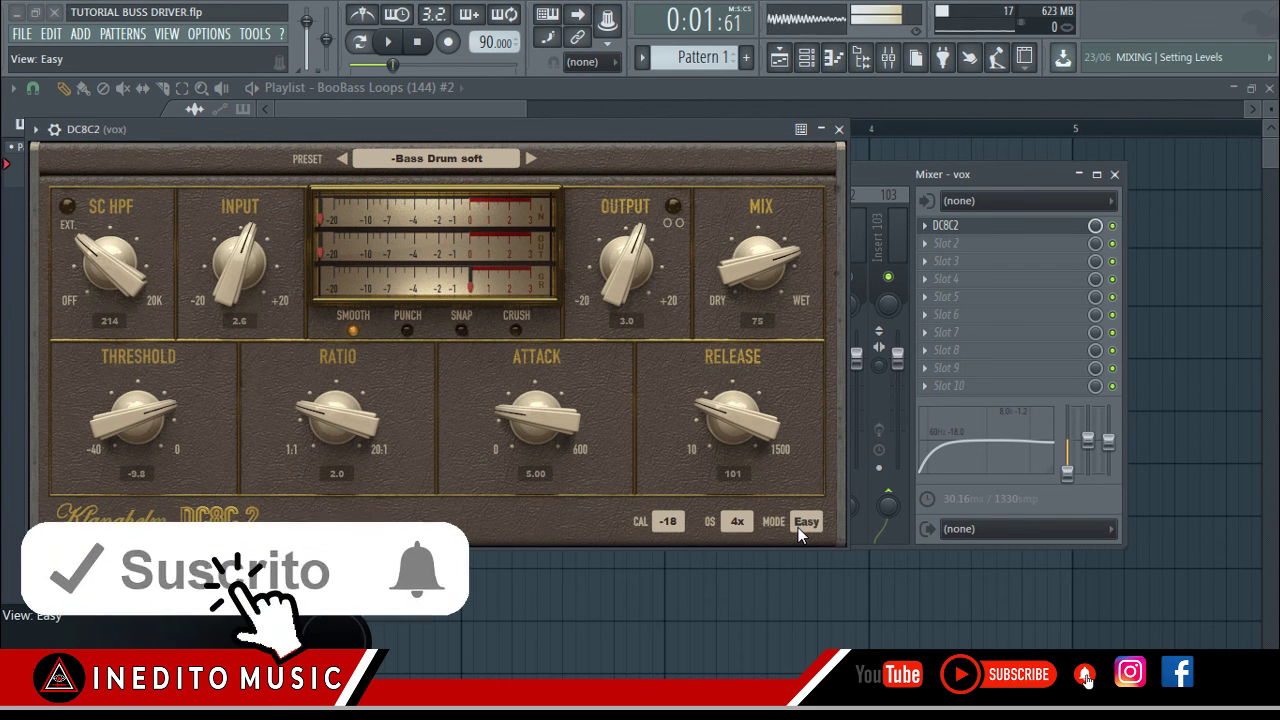
pyautogui.click(805, 522)
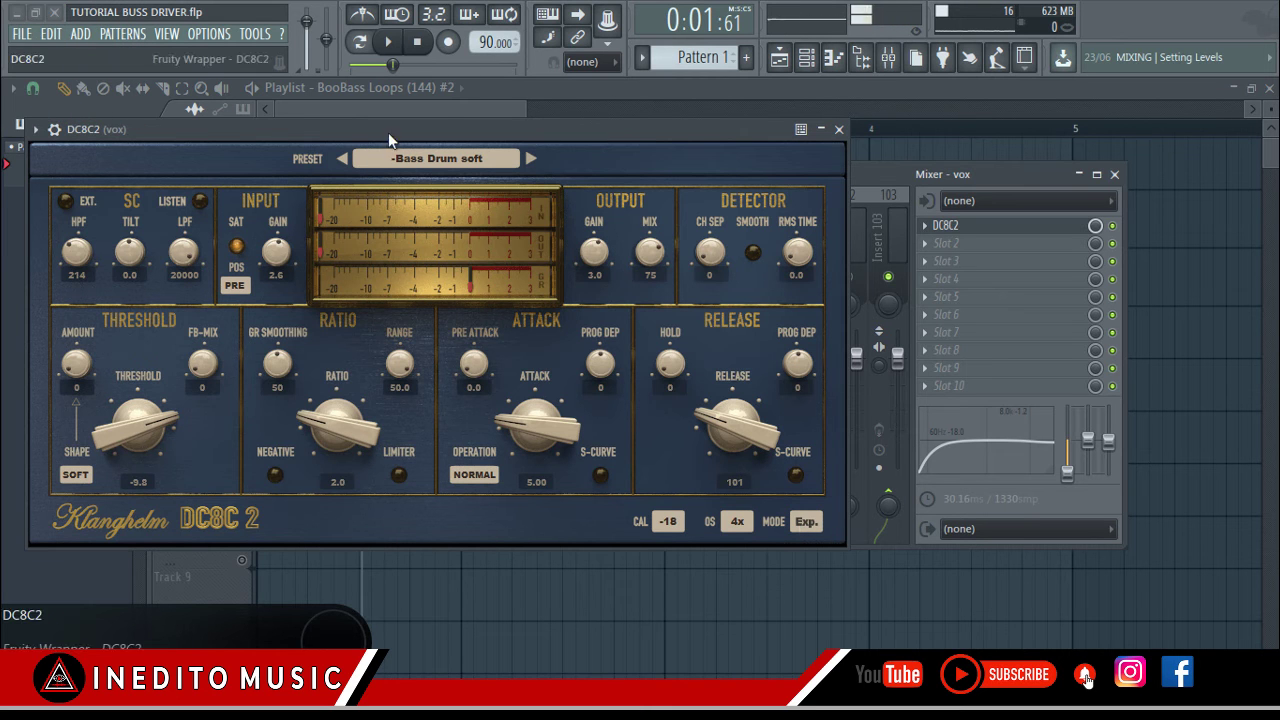
# Resume playback and configure the detector with smoothing on, channel separation at 46% and RMS time at 1.7 ms.
pyautogui.moveTo(388, 132); pyautogui.dragTo(412, 133)
pyautogui.press('space')
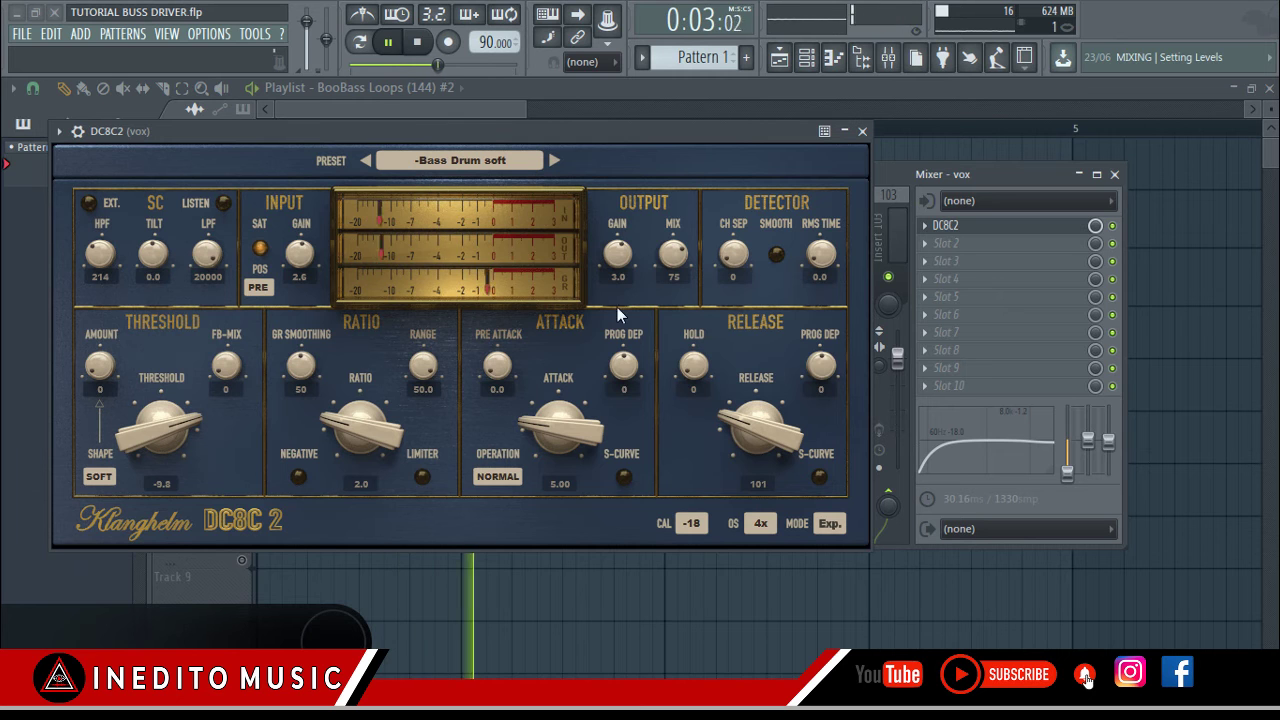
pyautogui.click(776, 255)
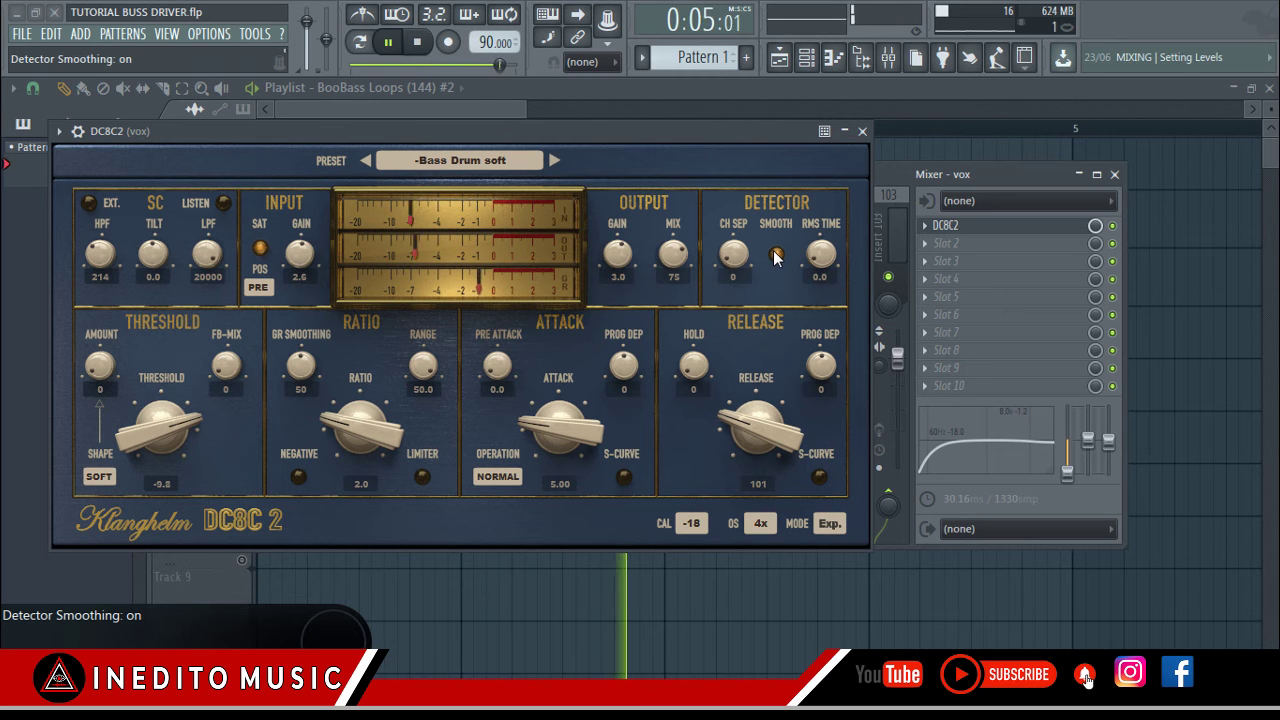
pyautogui.moveTo(739, 260); pyautogui.dragTo(776, 309)
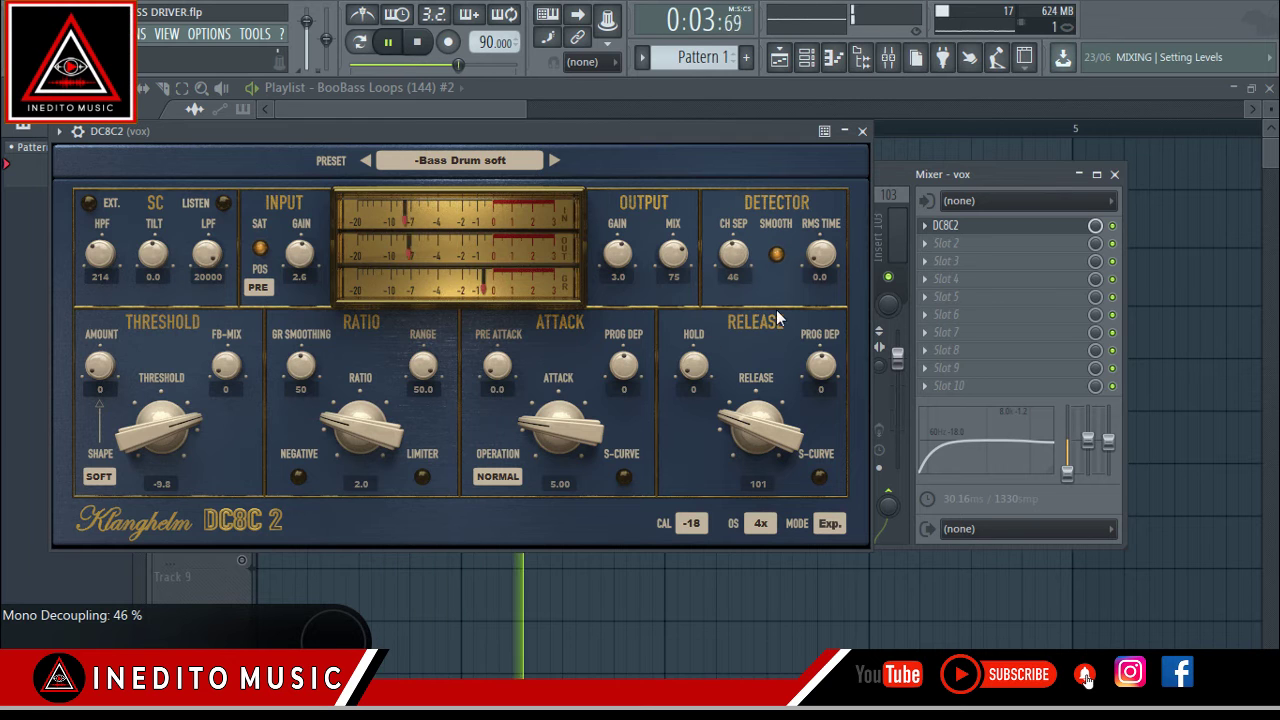
pyautogui.moveTo(820, 255); pyautogui.dragTo(818, 225)
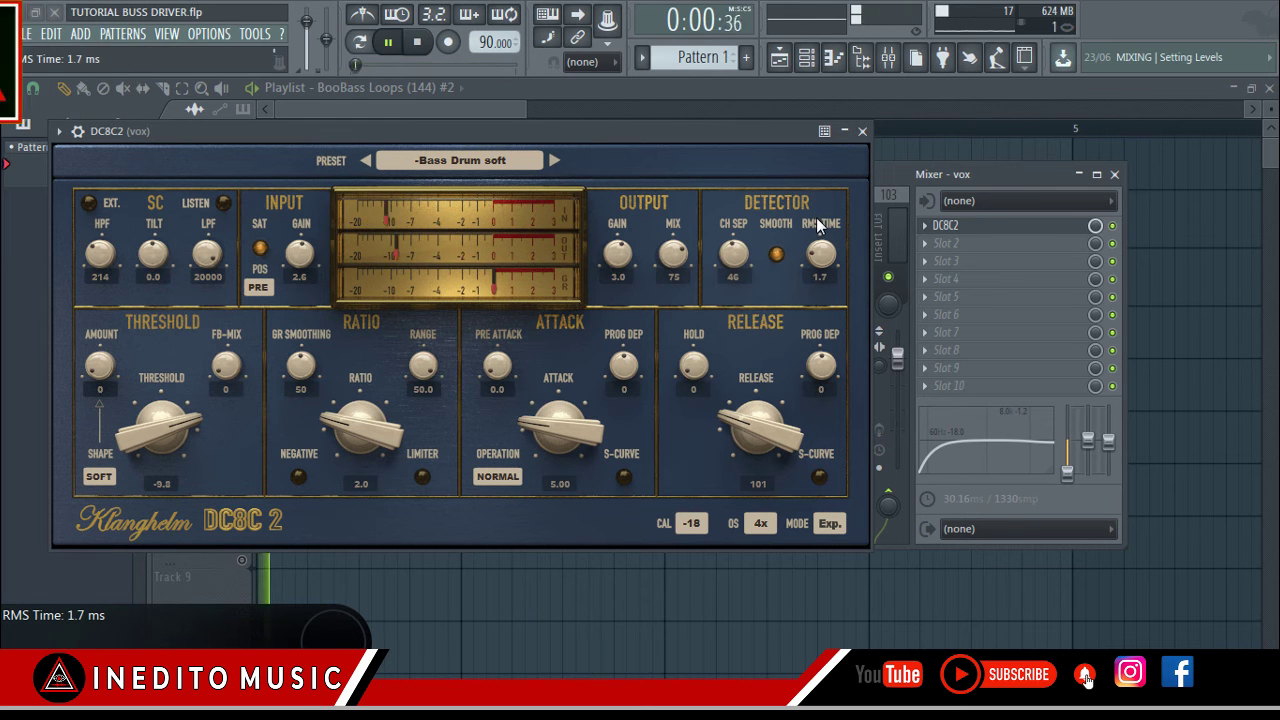
# Set the Release to 552 ms, turn on the release and attack S-curves, and enable Limiter mode.
pyautogui.moveTo(745, 432); pyautogui.dragTo(803, 473)
pyautogui.click(818, 478)
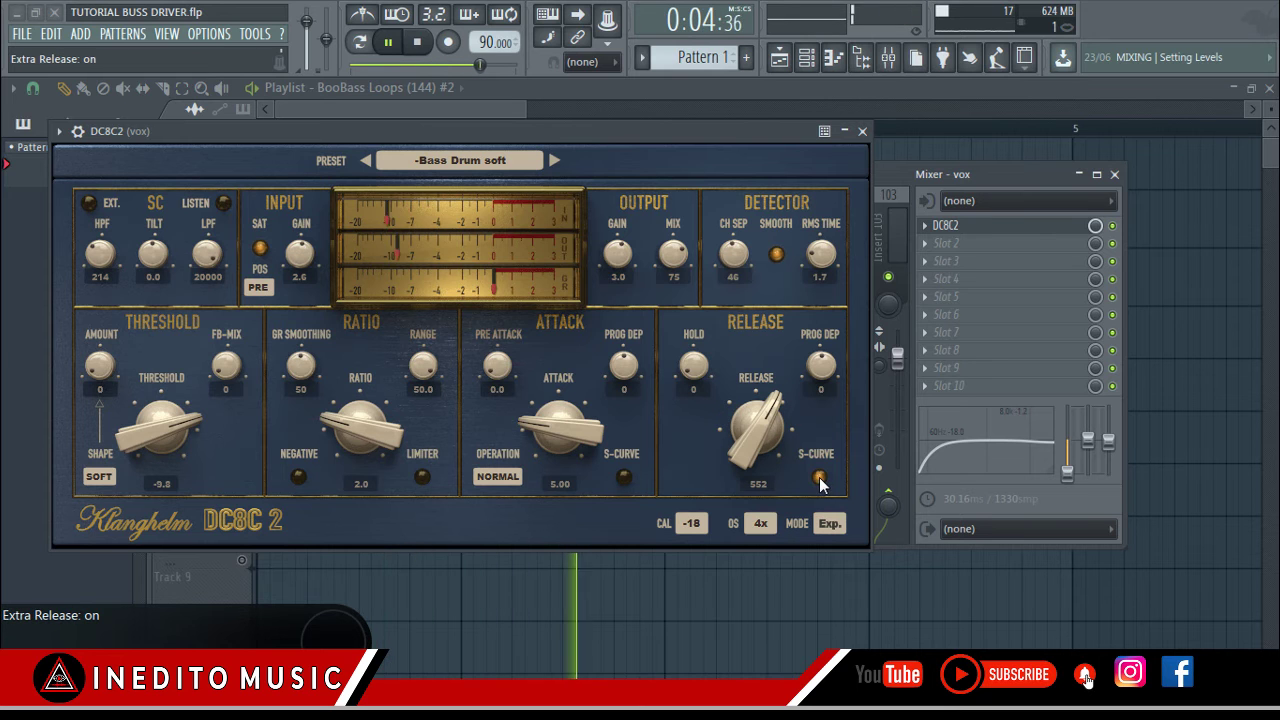
pyautogui.click(624, 477)
pyautogui.click(423, 477)
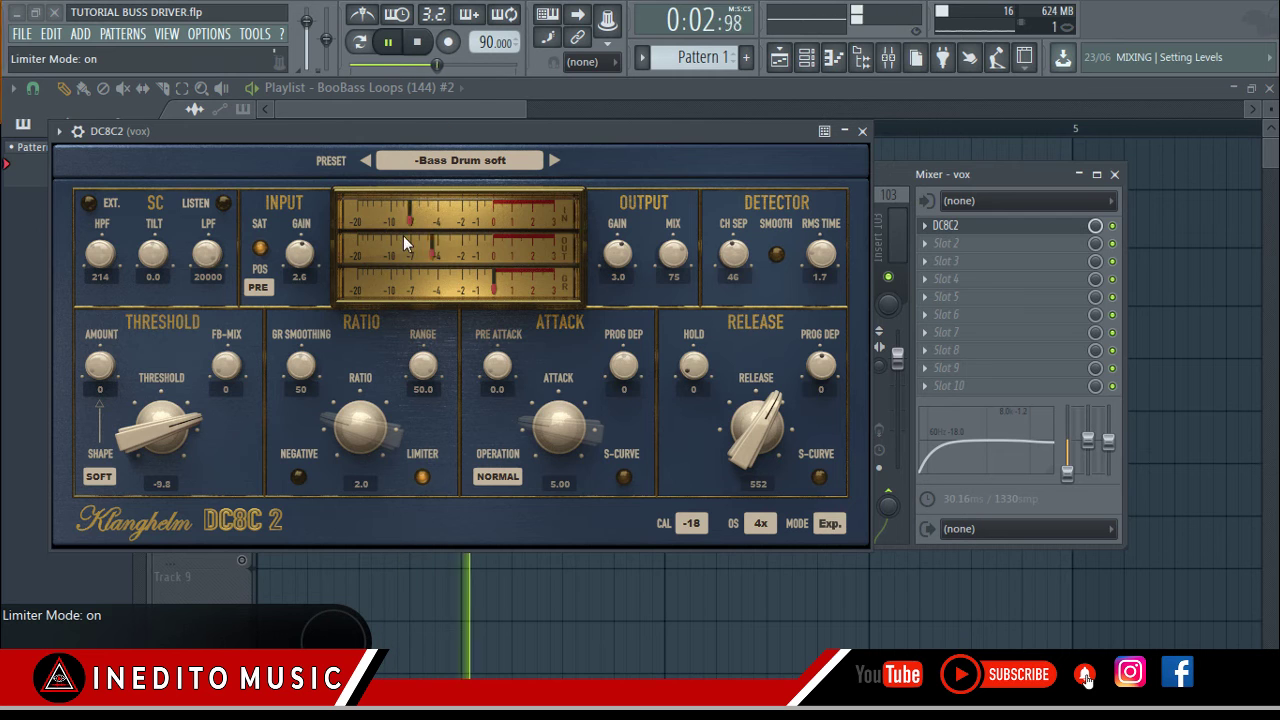
# Move the compressor window aside, then set the release program dependence to -40 and the Release to 394 ms.
pyautogui.moveTo(466, 130); pyautogui.dragTo(519, 125)
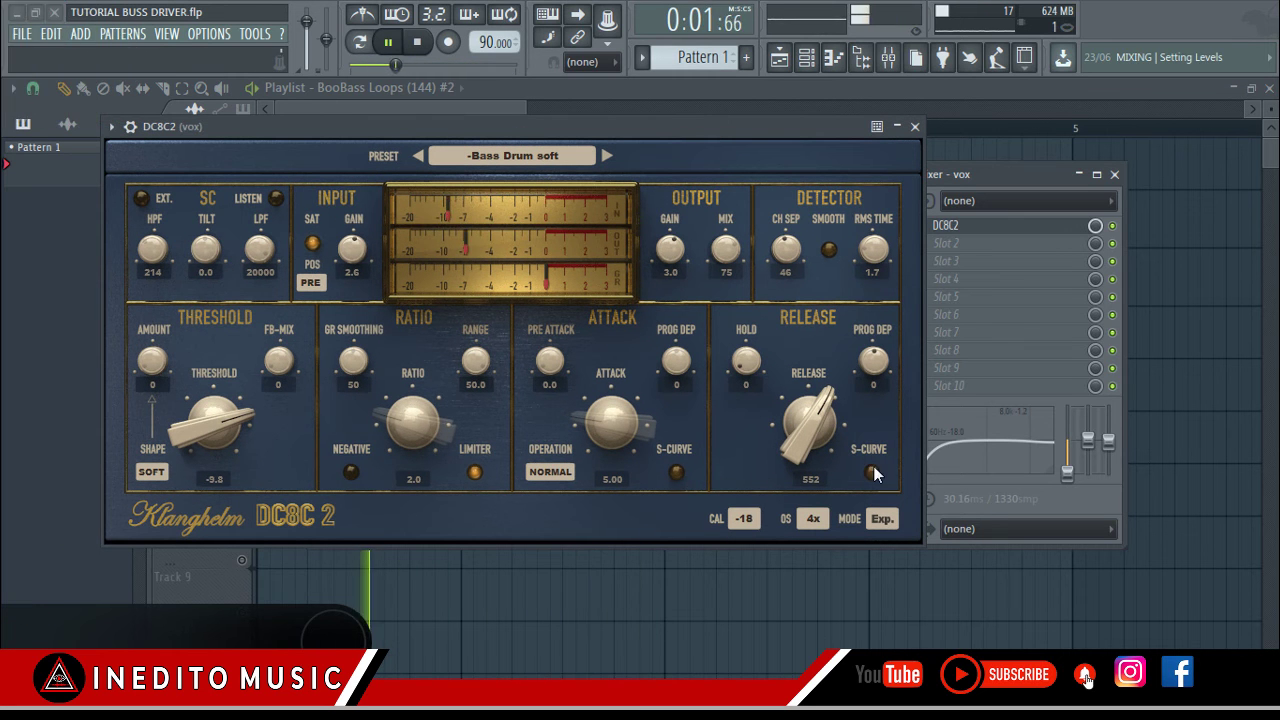
pyautogui.moveTo(873, 362); pyautogui.dragTo(785, 457)
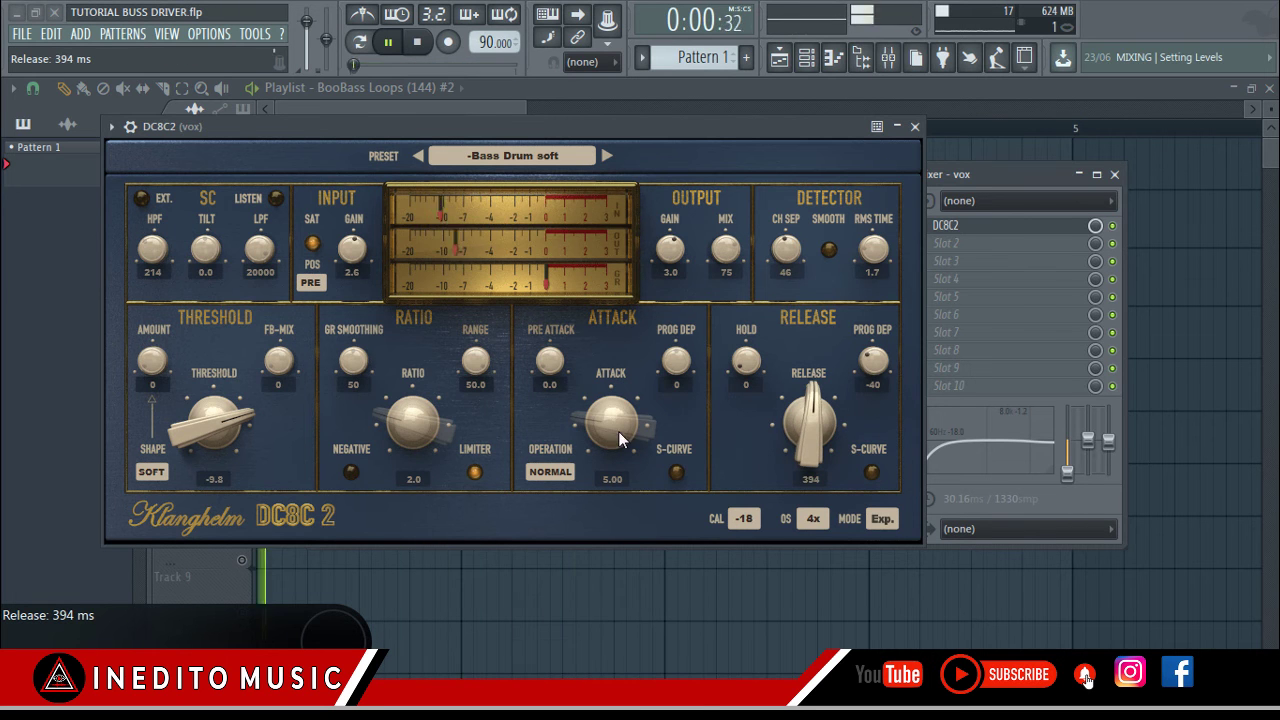
# Toggle the compressor repeatedly between Easy and Expert modes to compare them, finishing in Easy mode.
pyautogui.click(883, 520)
pyautogui.click(882, 520)
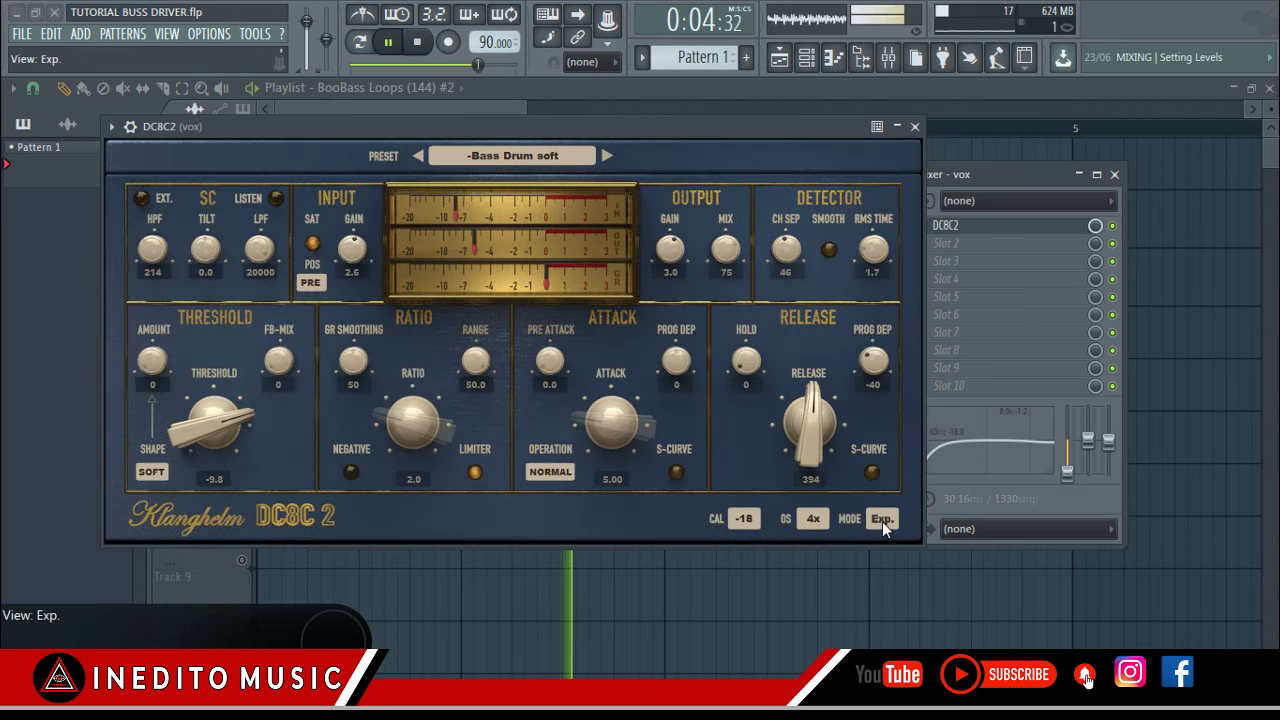
pyautogui.click(882, 520)
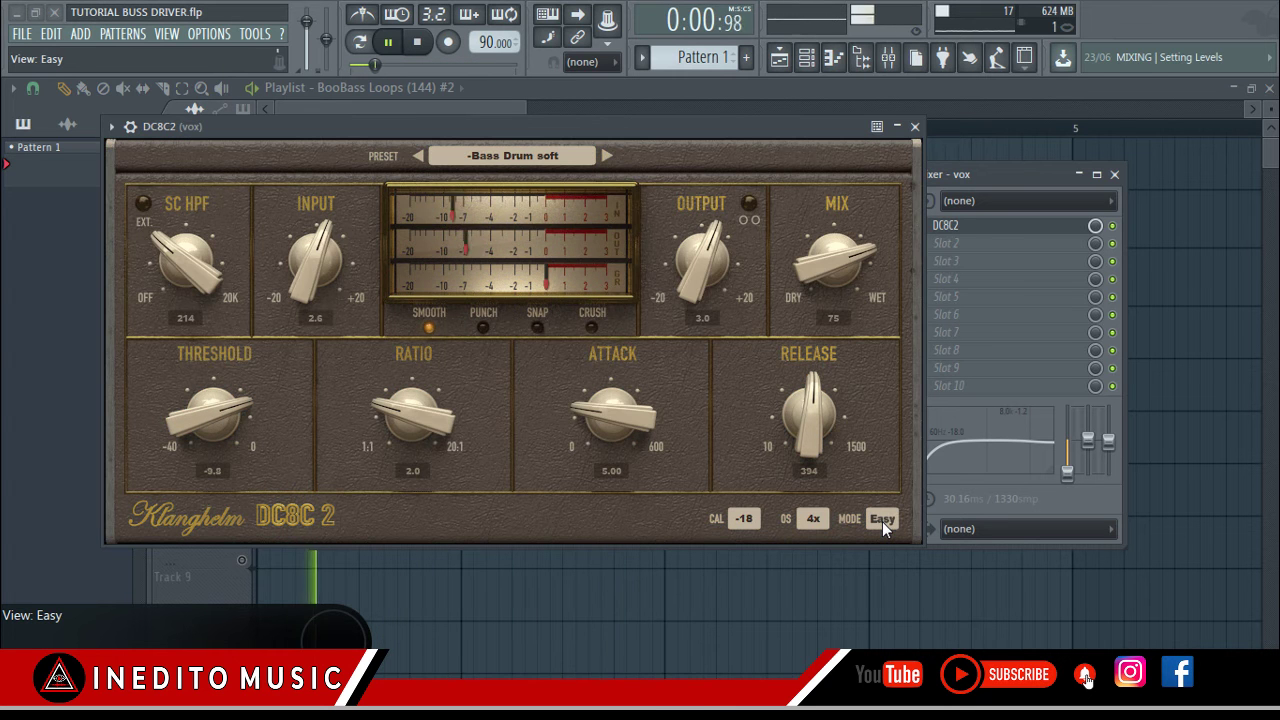
pyautogui.click(882, 520)
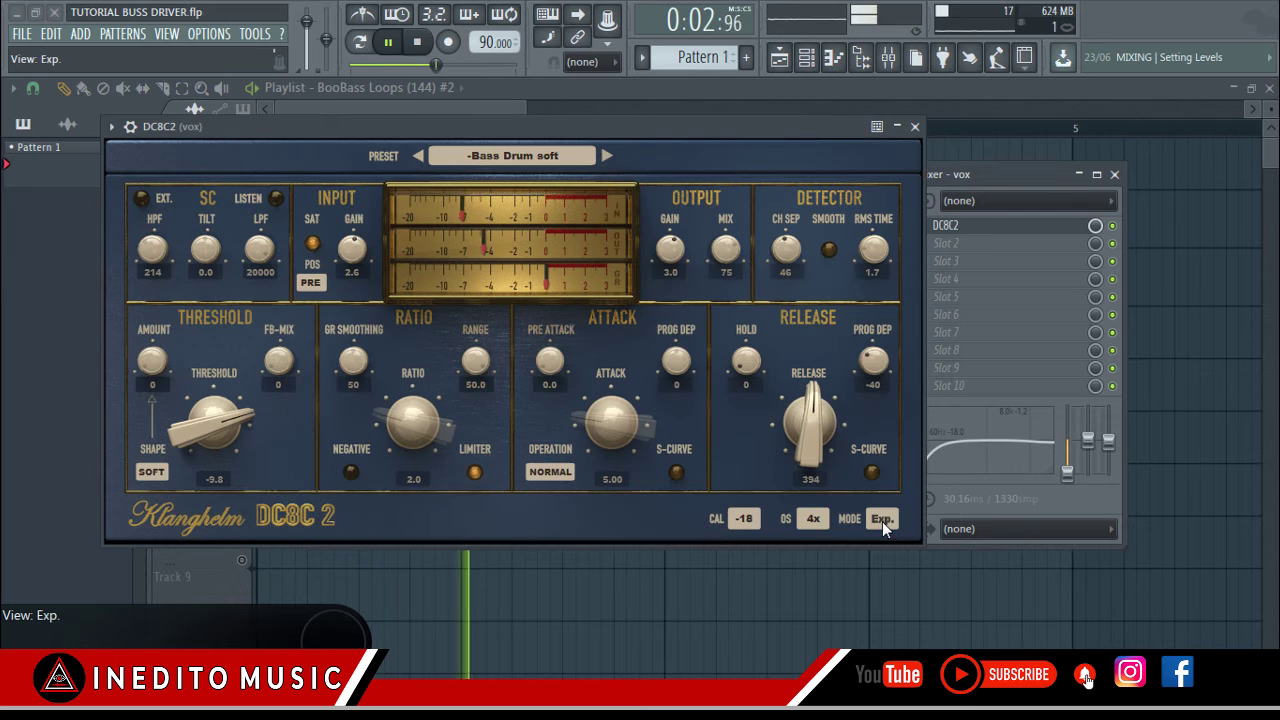
pyautogui.click(882, 520)
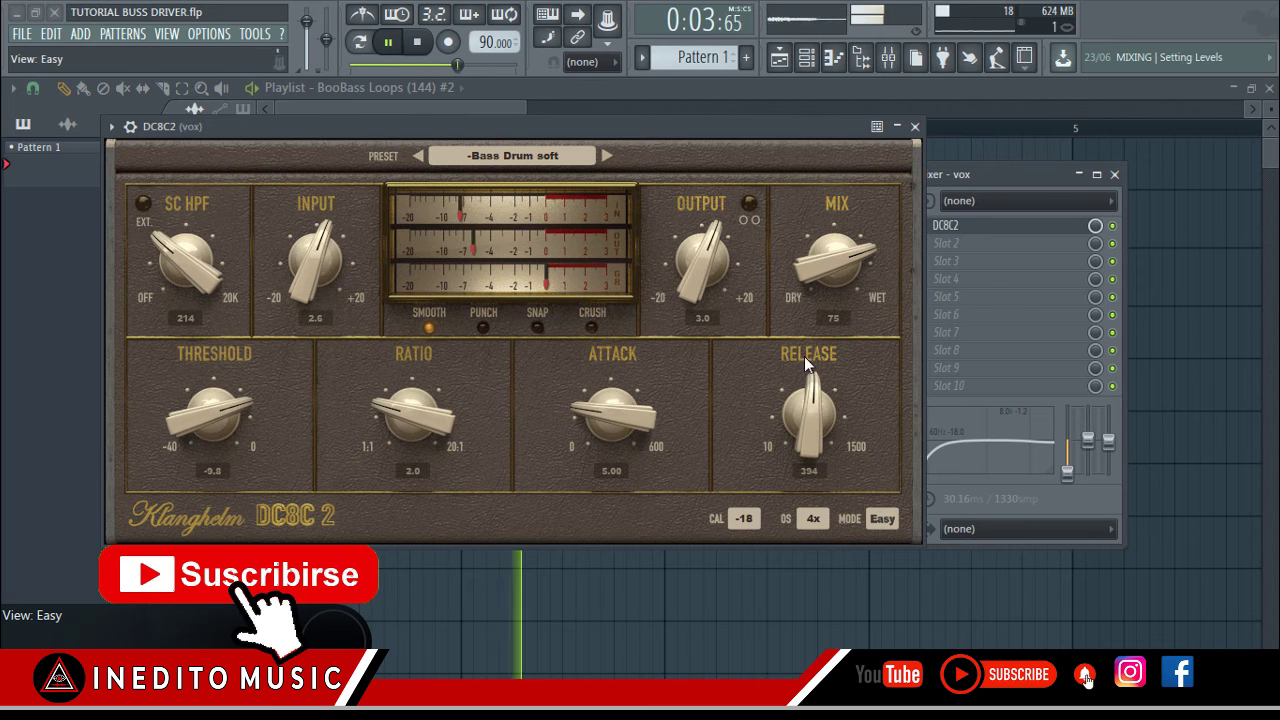
# Pause playback, load the mix buss preset "just a little" and resume playback.
pyautogui.click(388, 41)
pyautogui.click(506, 156)
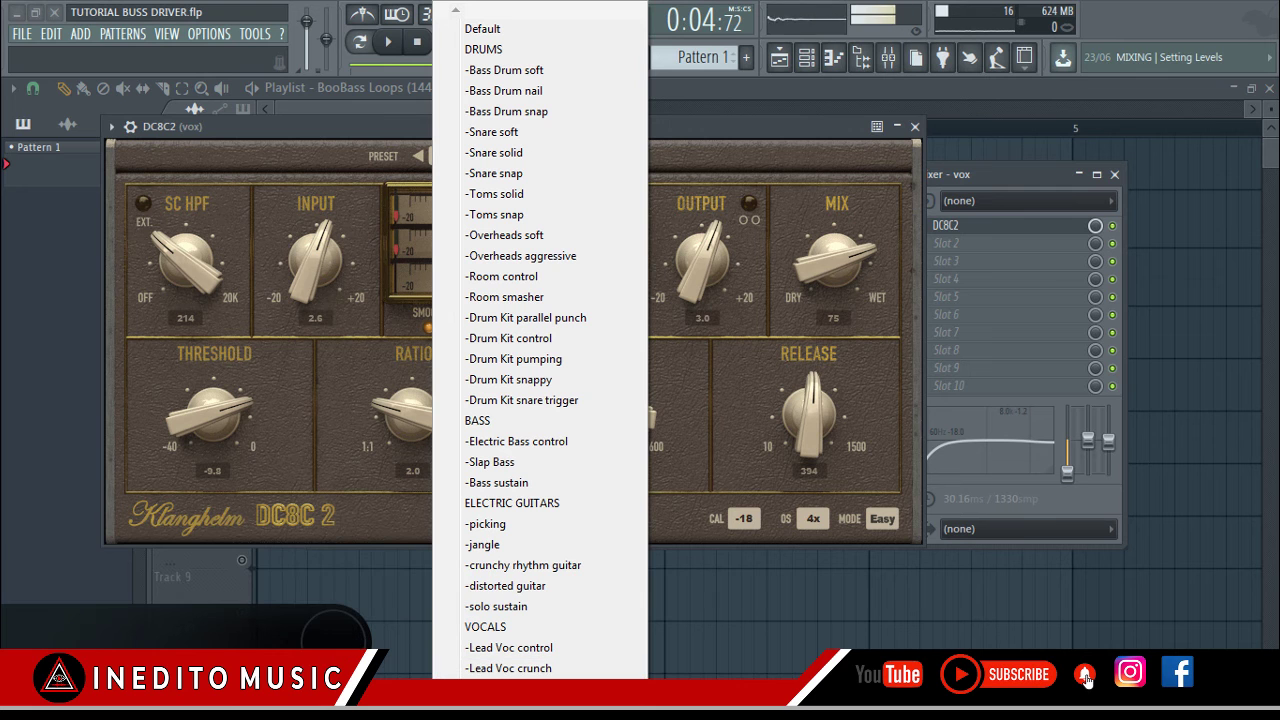
pyautogui.moveTo(540, 709)
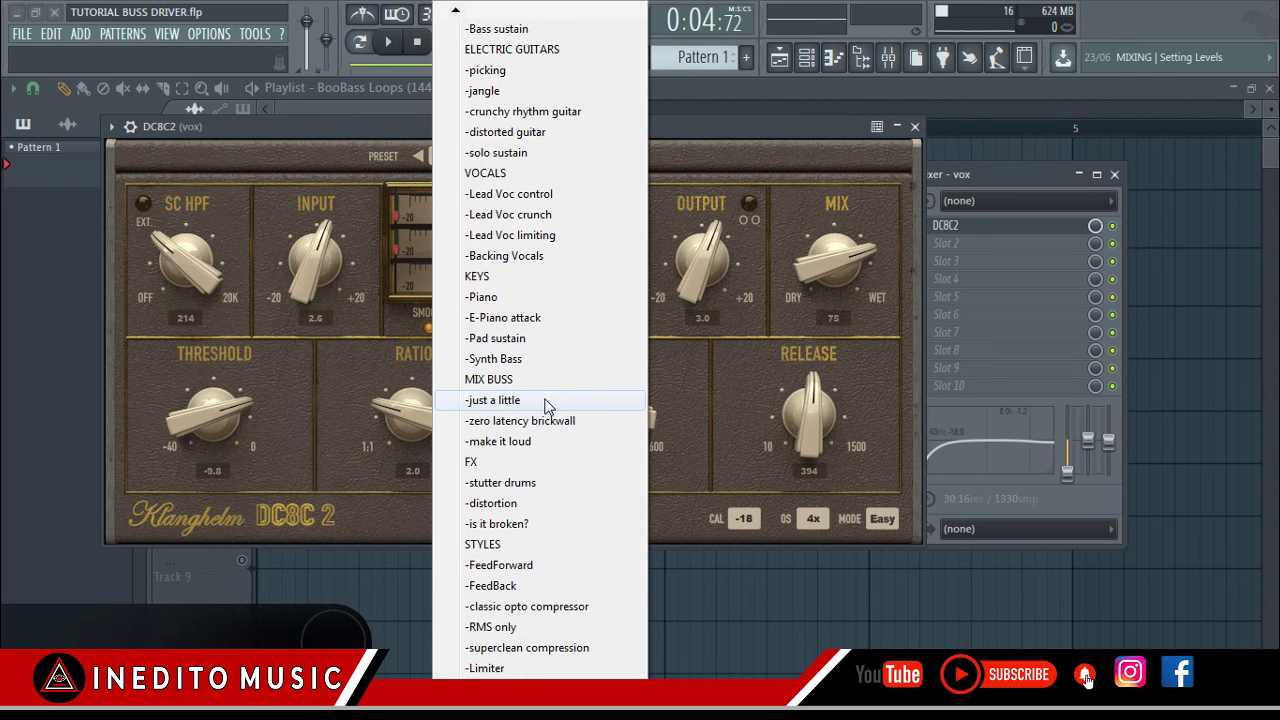
pyautogui.click(545, 401)
pyautogui.press('space')
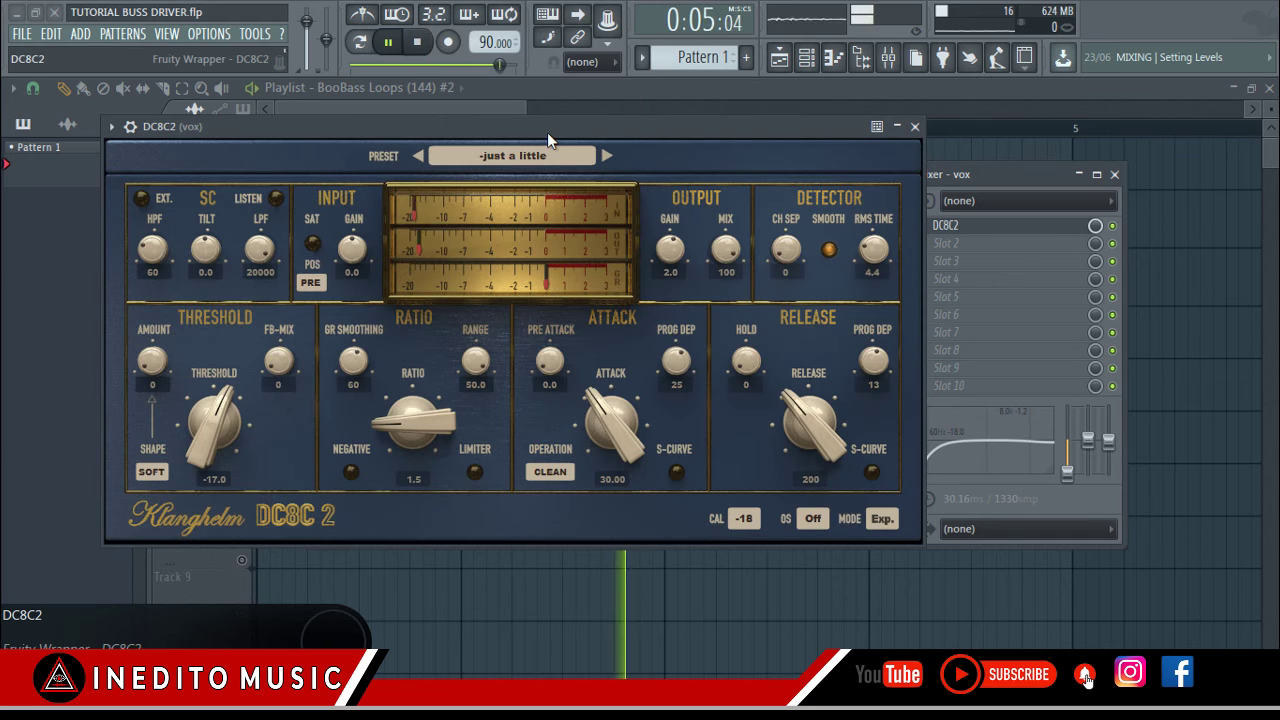
# Raise the Ratio to 3.4:1, trying Limiter mode on and off along the way.
pyautogui.moveTo(410, 423); pyautogui.dragTo(455, 381)
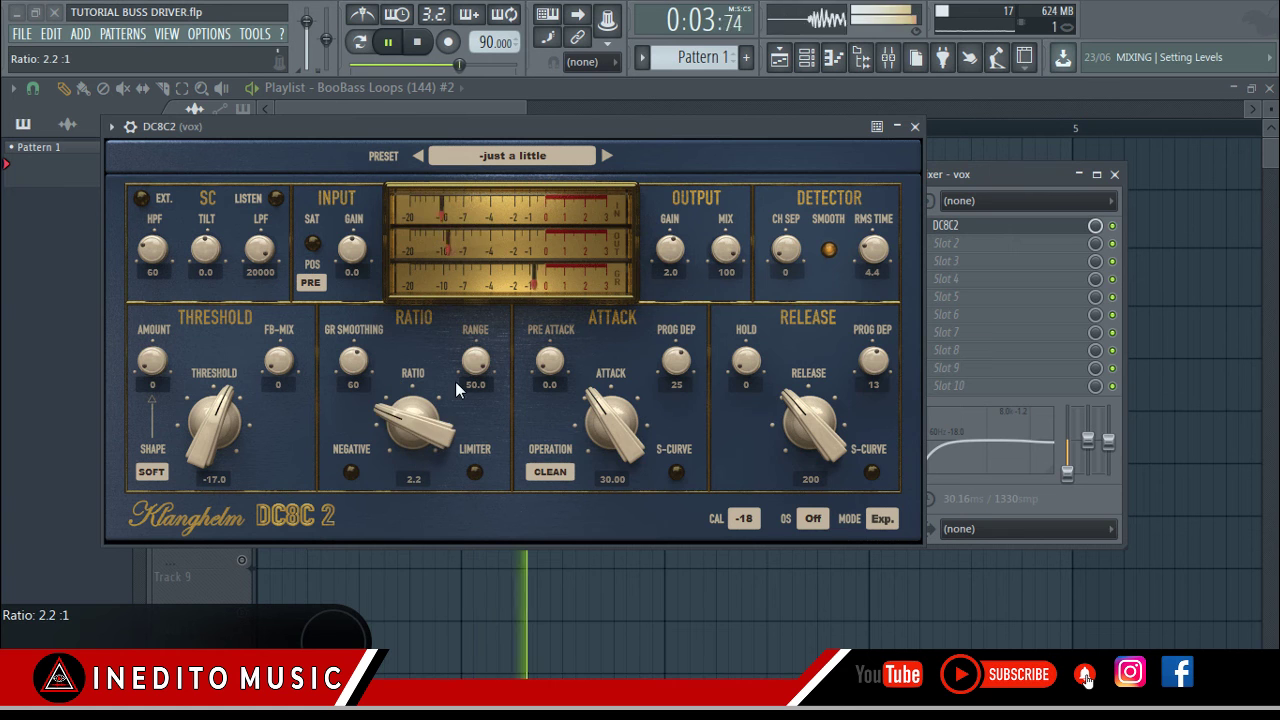
pyautogui.click(473, 469)
pyautogui.click(474, 472)
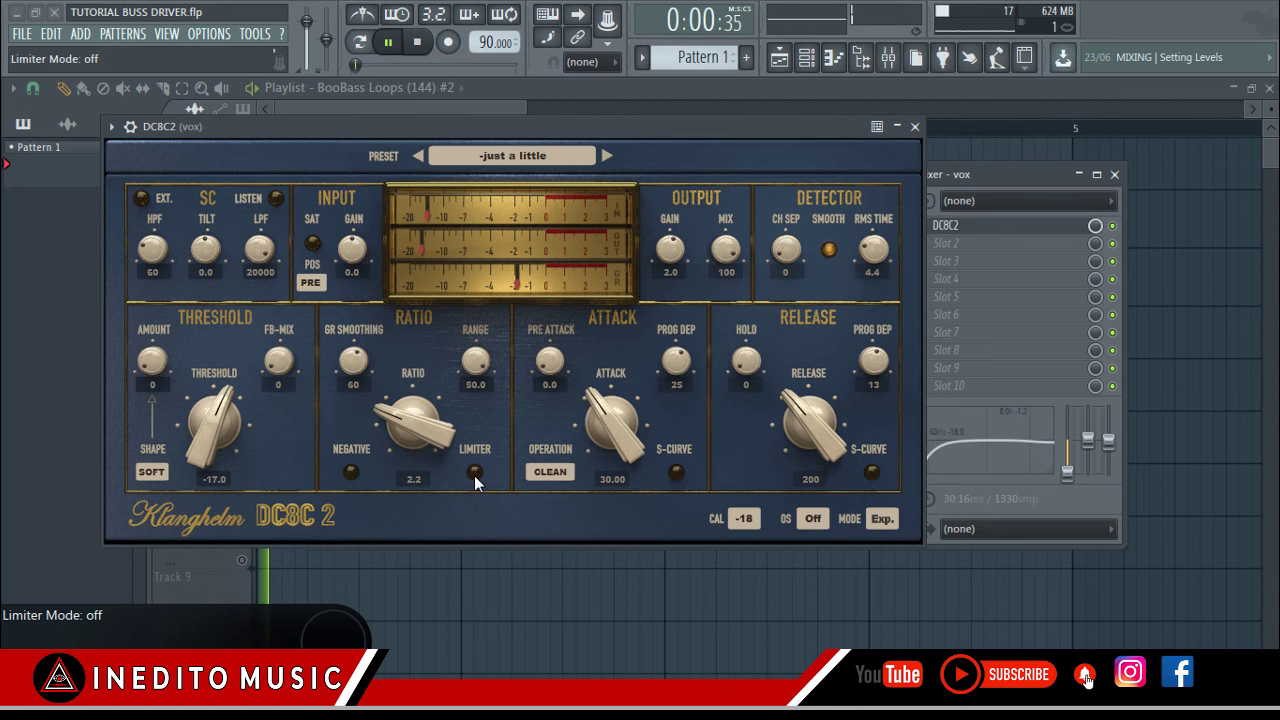
pyautogui.moveTo(420, 433); pyautogui.dragTo(440, 392)
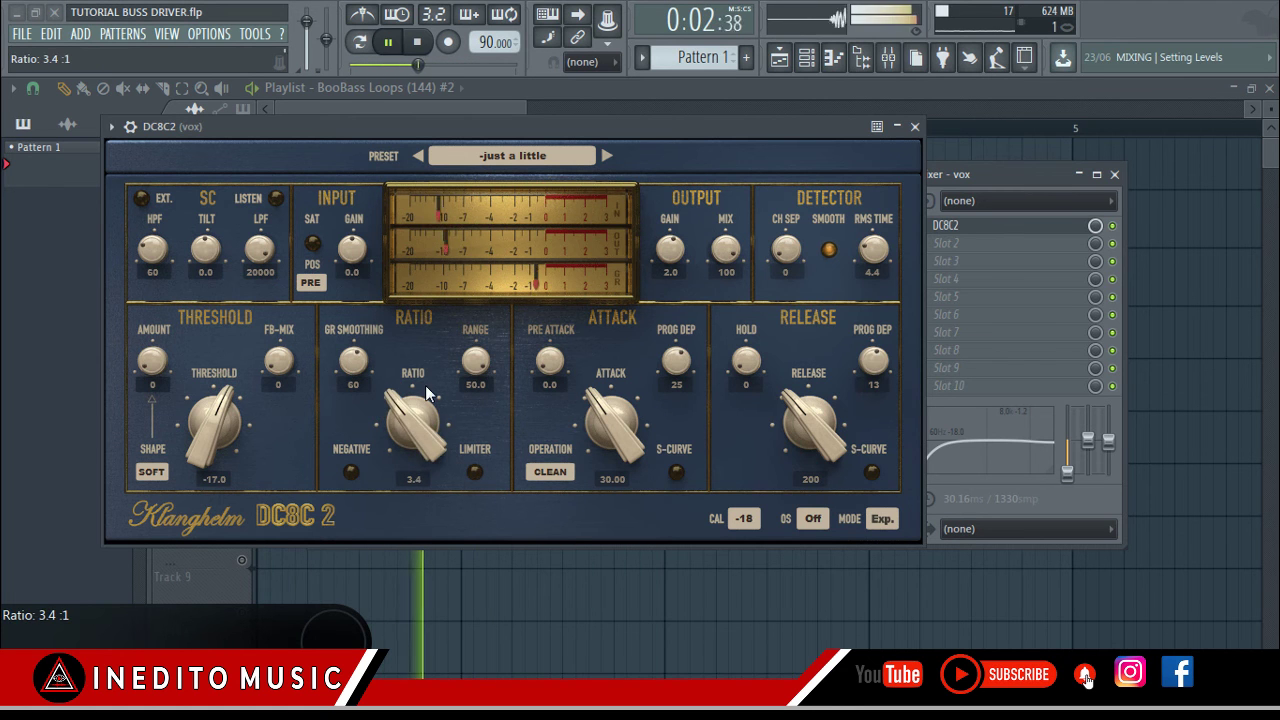
# Sweep the Threshold, ending at -13.4 dB, and set the FB-Mix to 15.
pyautogui.moveTo(213, 418); pyautogui.dragTo(242, 508)
pyautogui.moveTo(277, 358); pyautogui.dragTo(281, 306)
pyautogui.moveTo(213, 418); pyautogui.dragTo(241, 284)
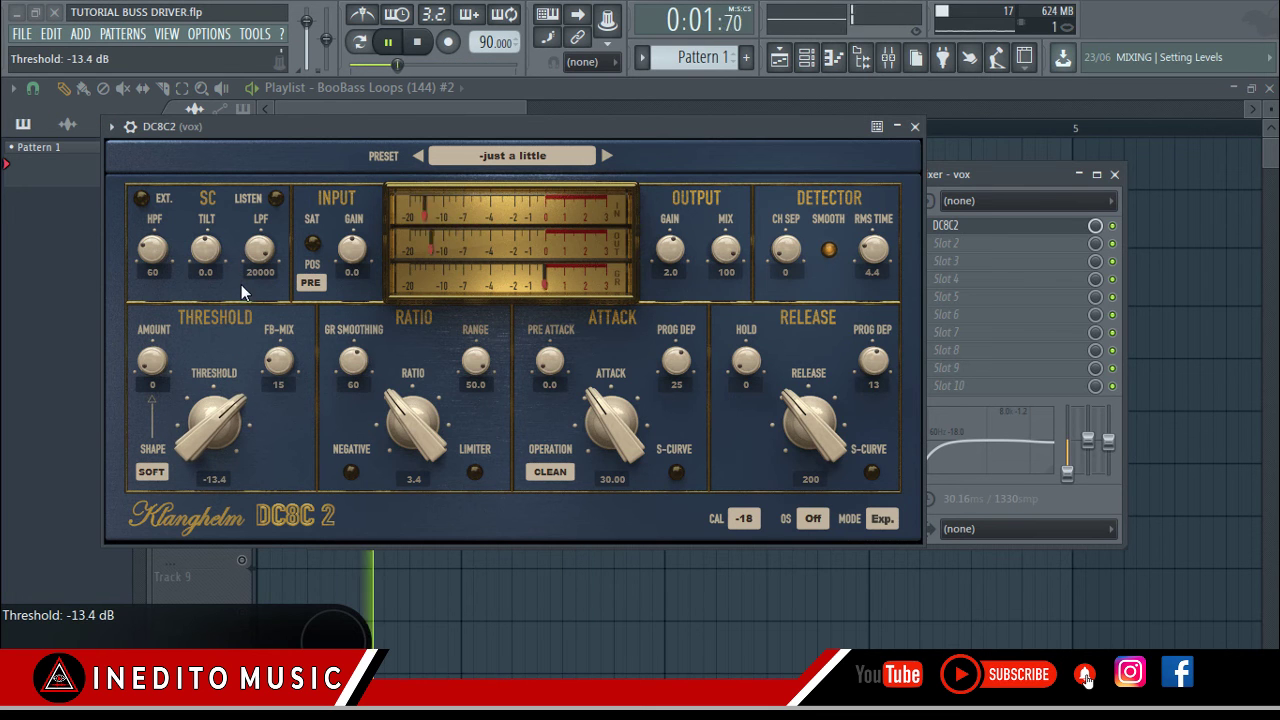
# Step through the following presets, settle on "make it loud" and switch it to Easy mode.
pyautogui.click(607, 155)
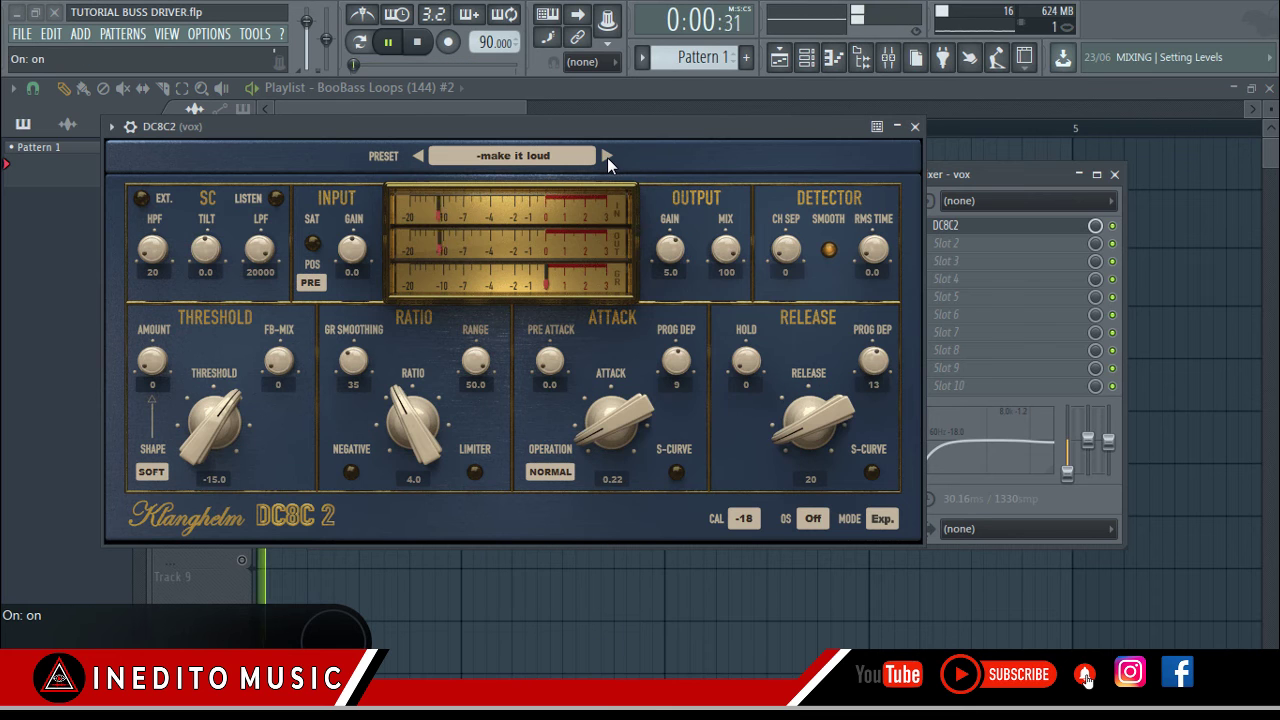
pyautogui.click(607, 157)
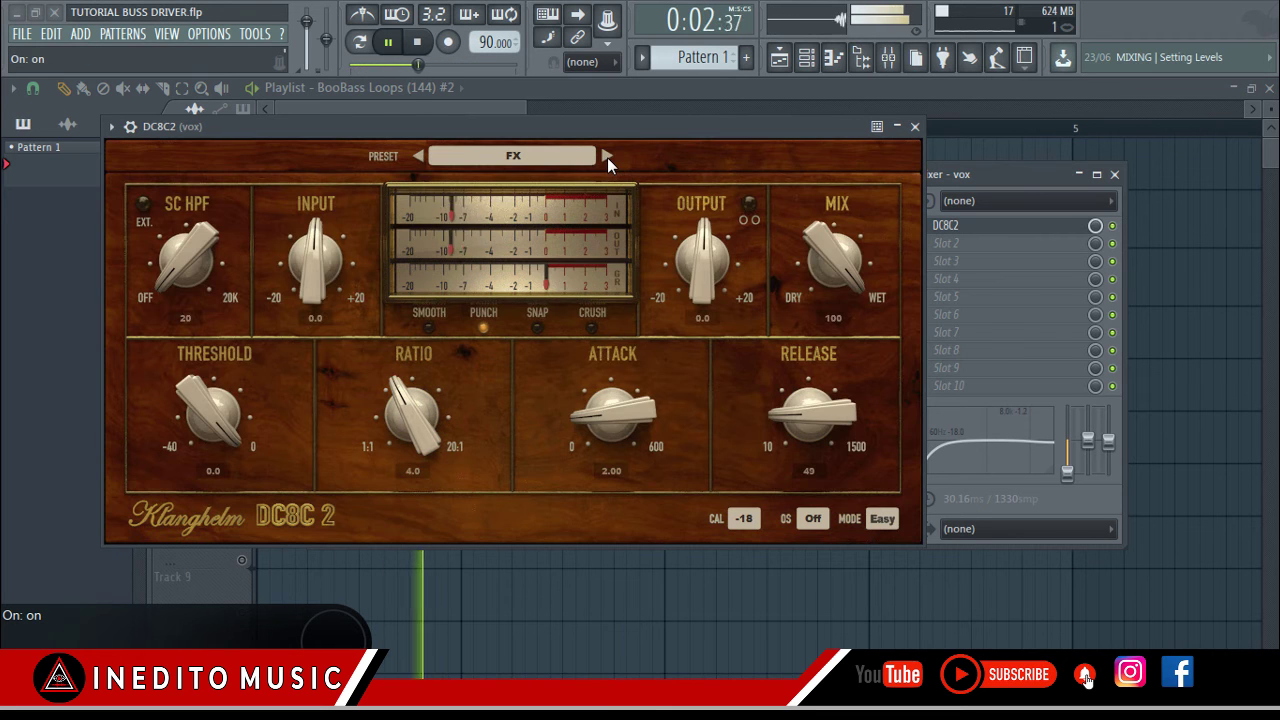
pyautogui.click(415, 157)
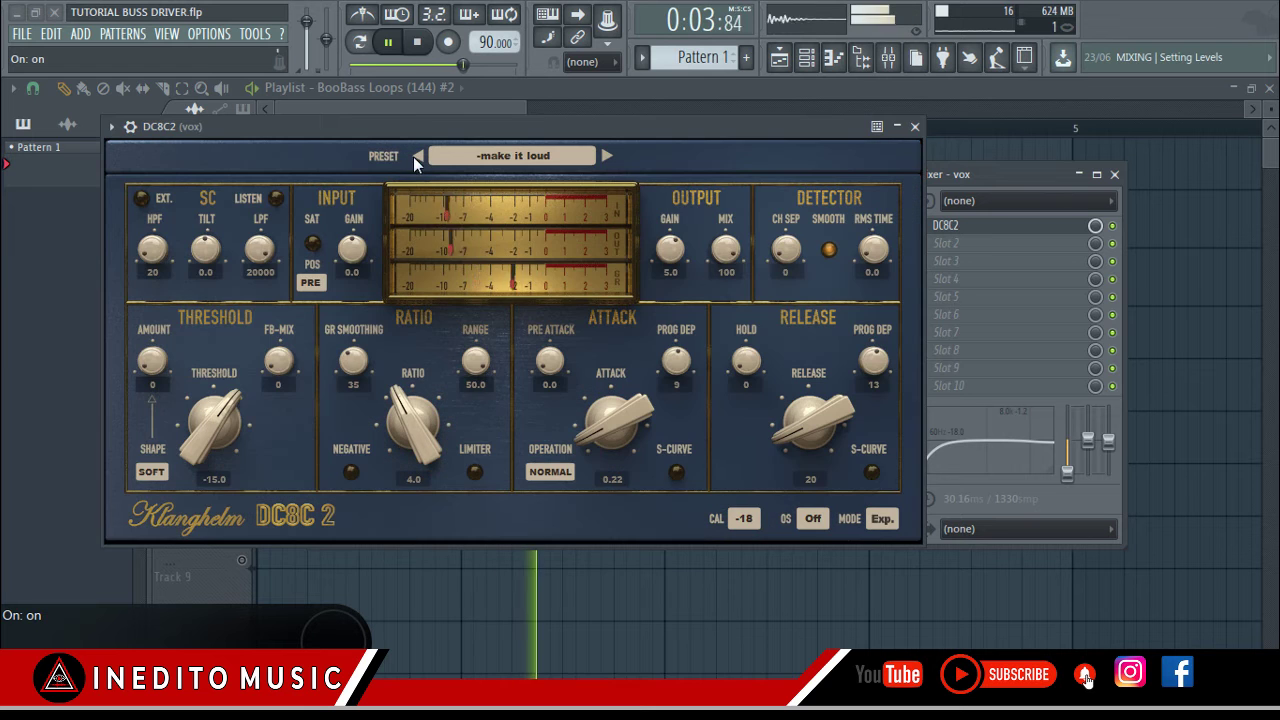
pyautogui.click(877, 519)
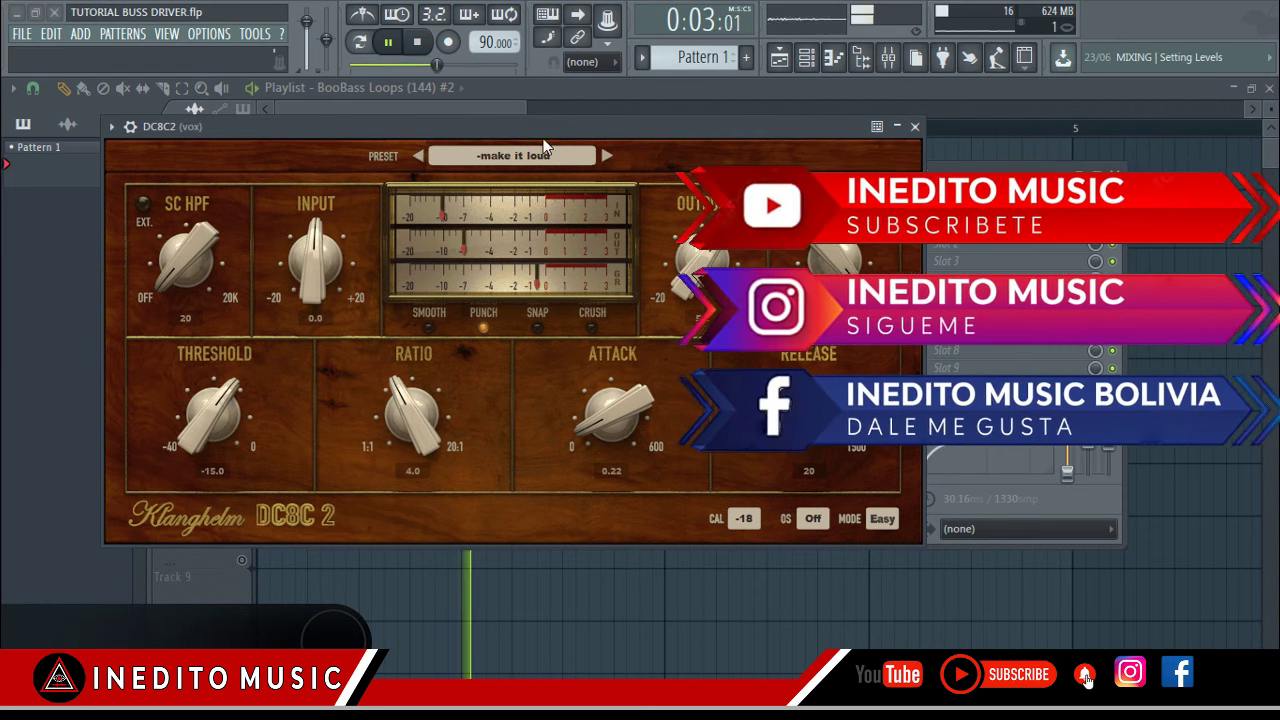
# Load the "stutter drums" preset, advance through the presets to "classic opto compressor" and pause playback.
pyautogui.click(542, 159)
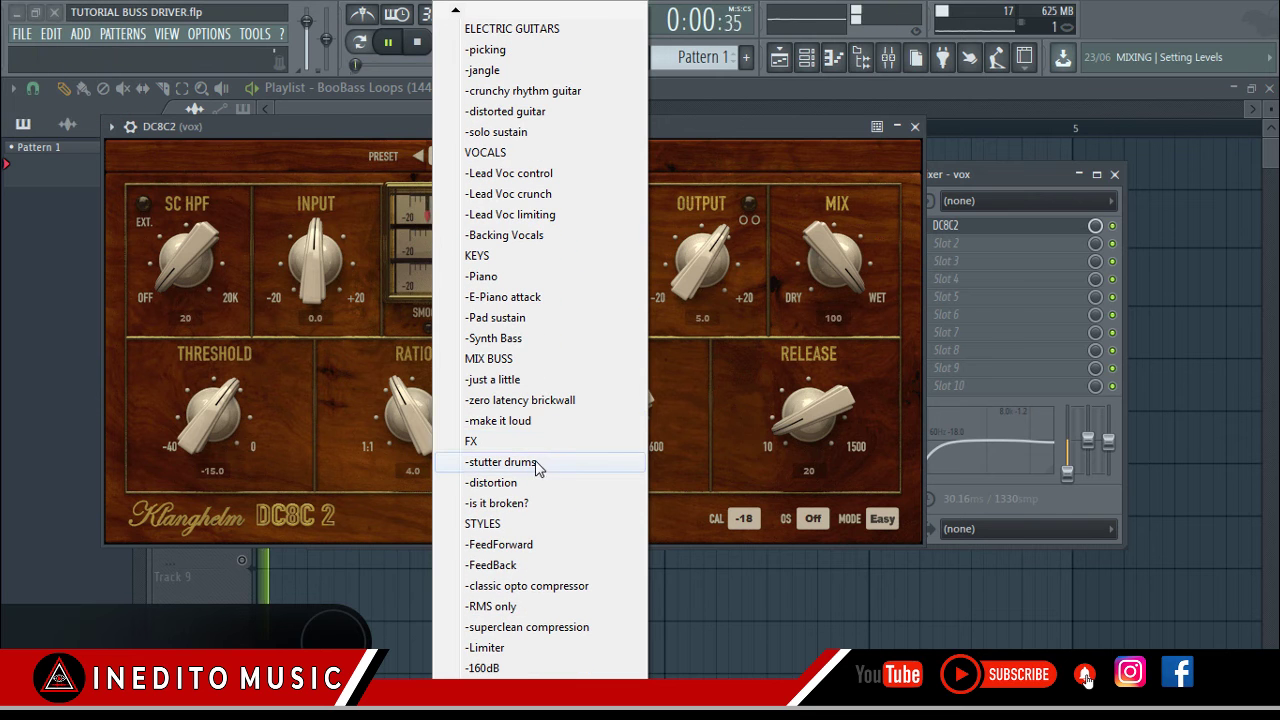
pyautogui.click(537, 462)
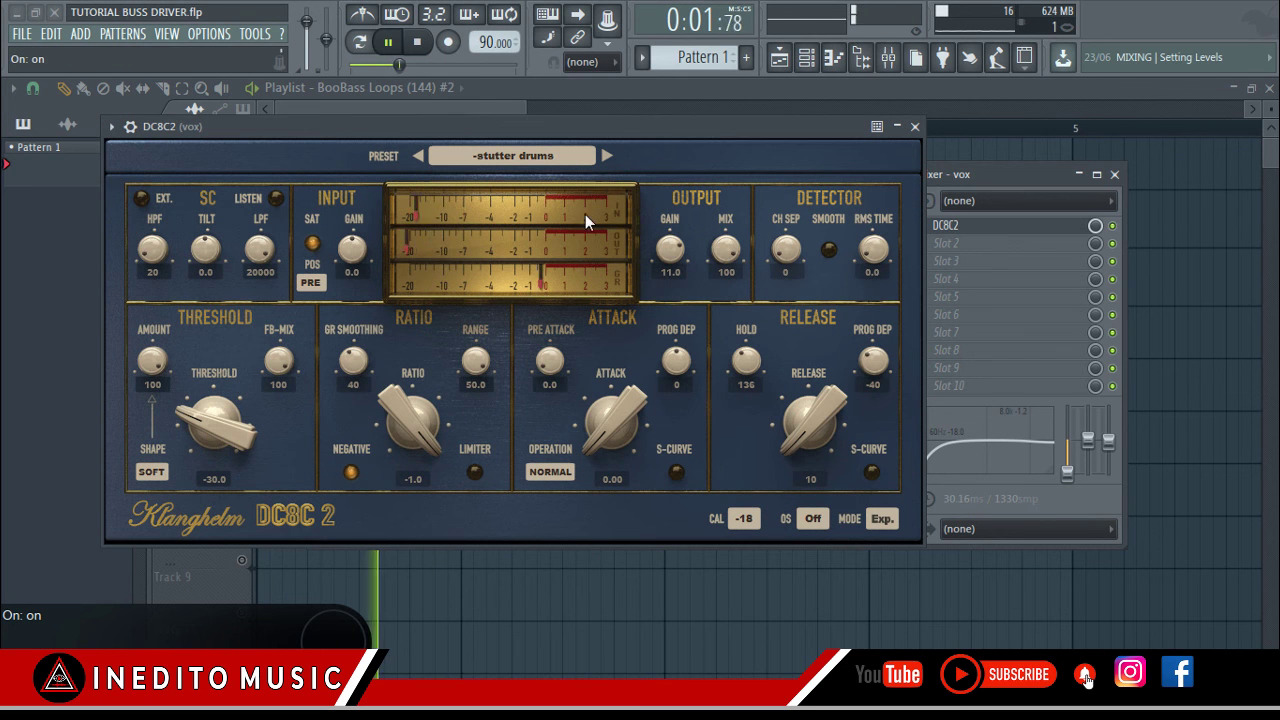
pyautogui.click(604, 157)
pyautogui.click(604, 157)
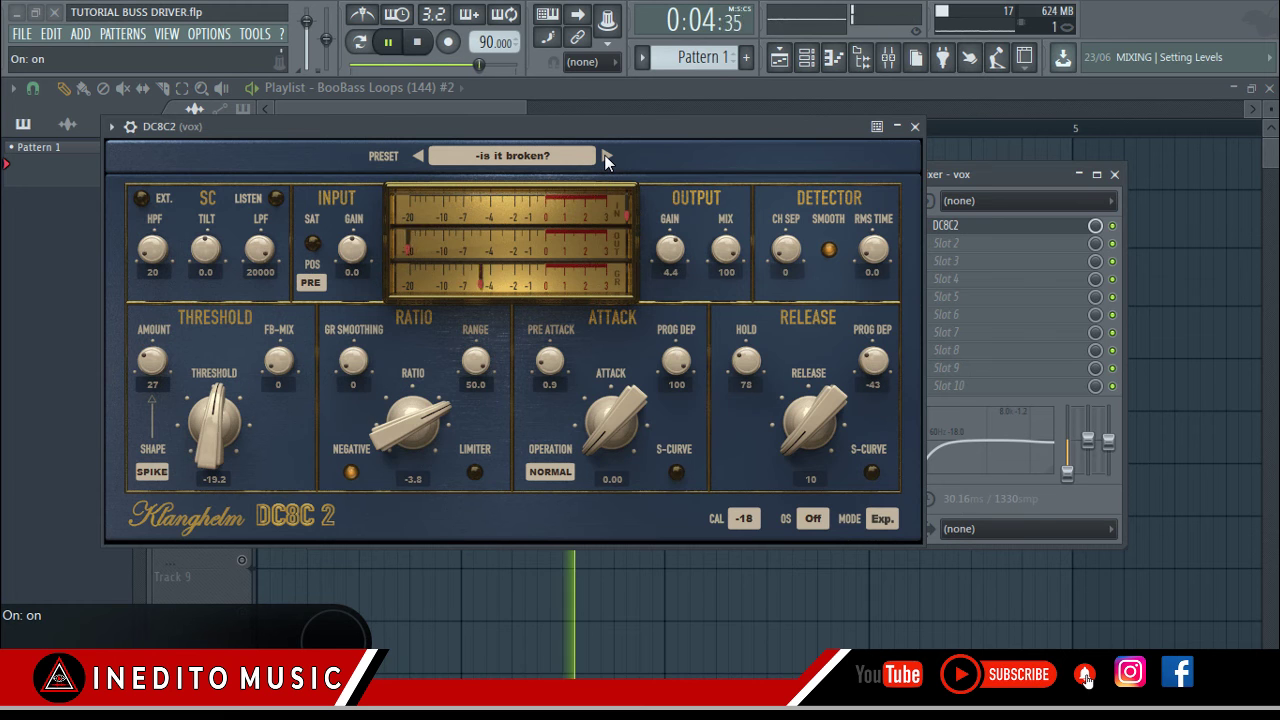
pyautogui.click(604, 157)
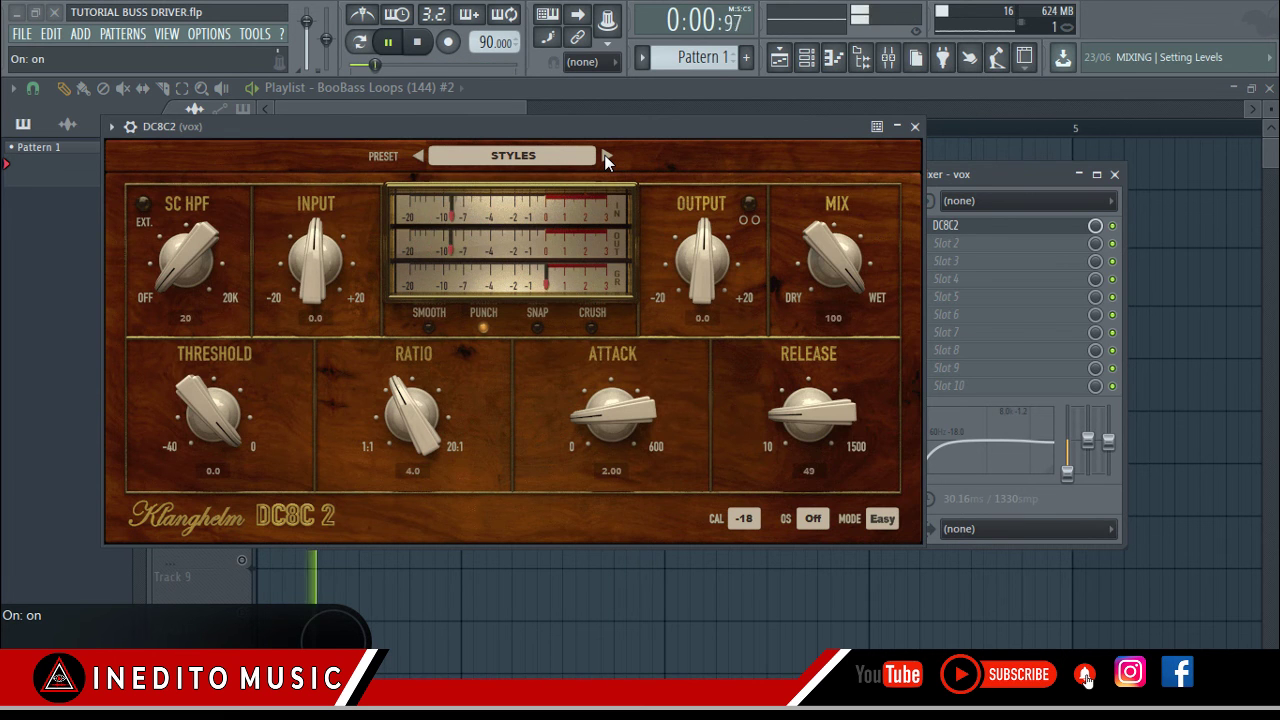
pyautogui.click(604, 157)
pyautogui.click(604, 157)
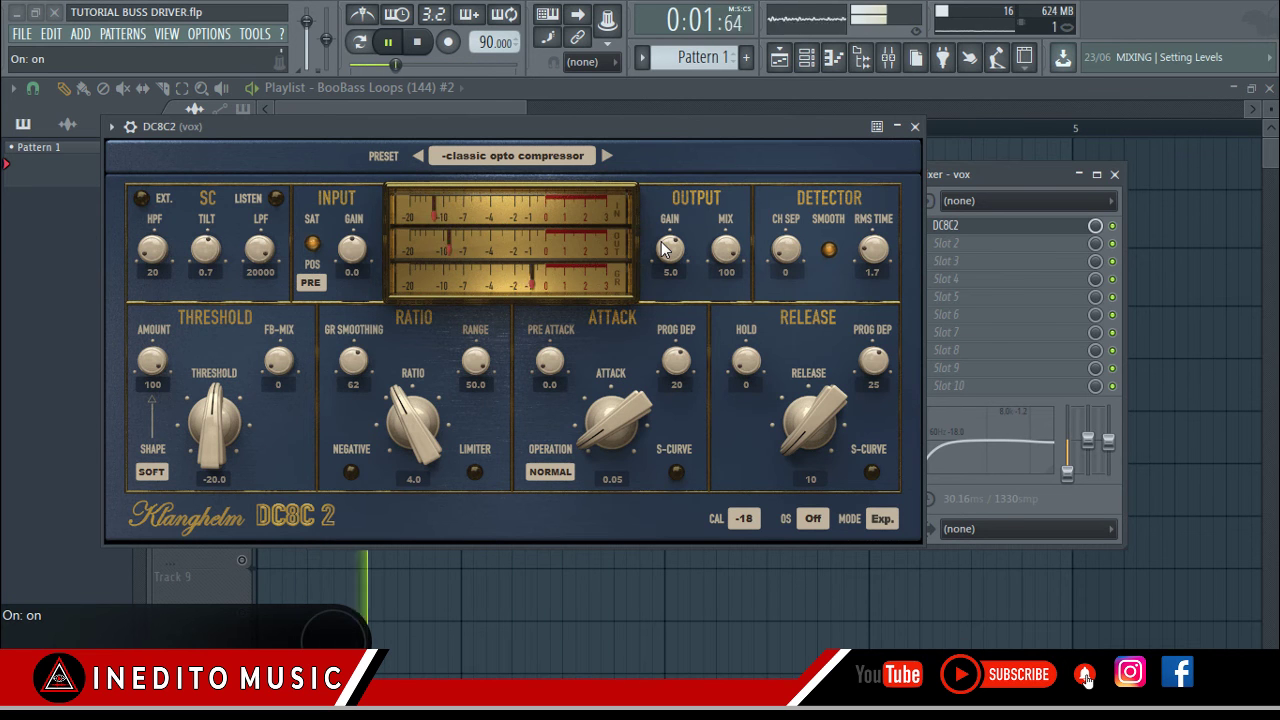
pyautogui.click(391, 42)
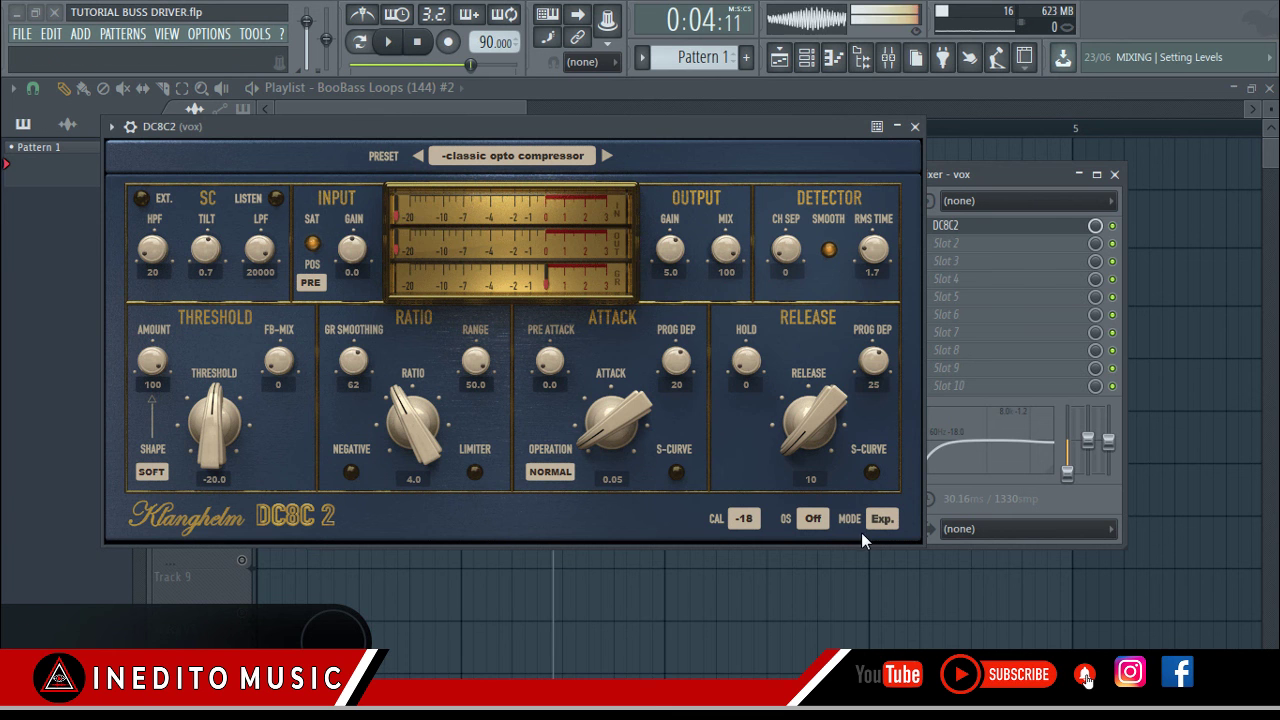
# Switch the compressor to Easy mode, move its window clear of the mixer and resume playback.
pyautogui.click(882, 519)
pyautogui.moveTo(699, 131); pyautogui.dragTo(647, 121)
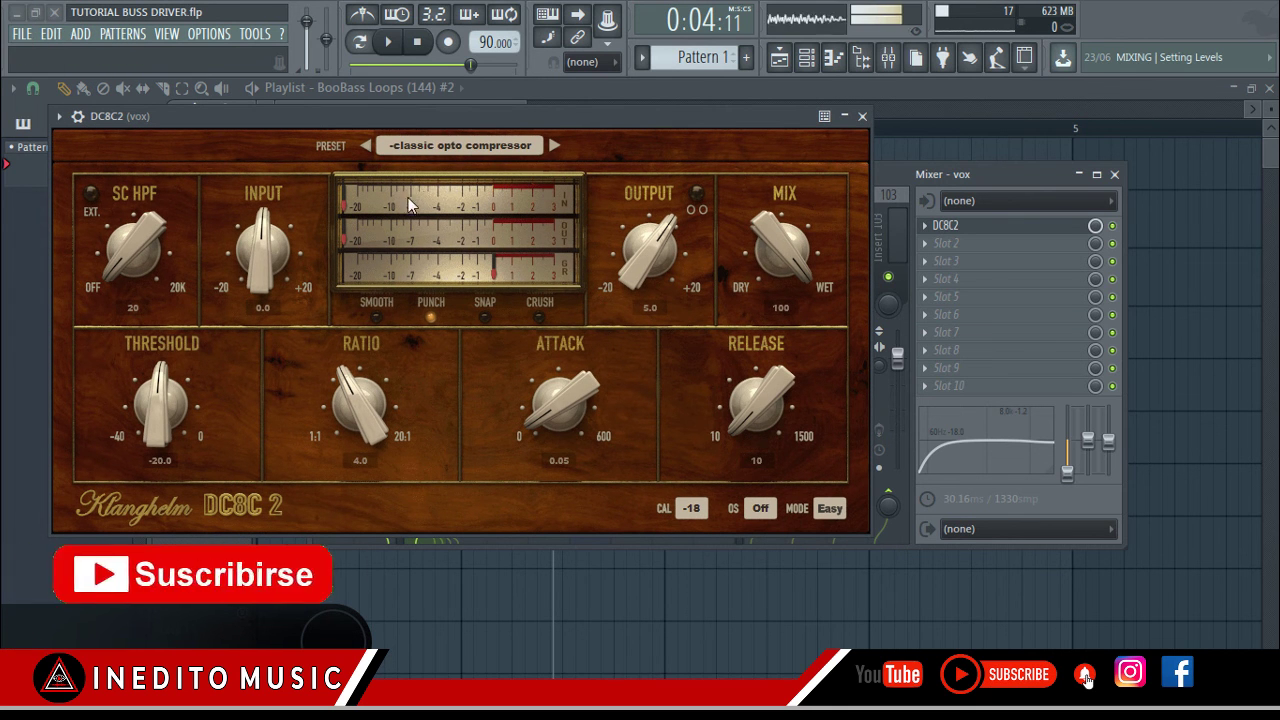
pyautogui.click(388, 41)
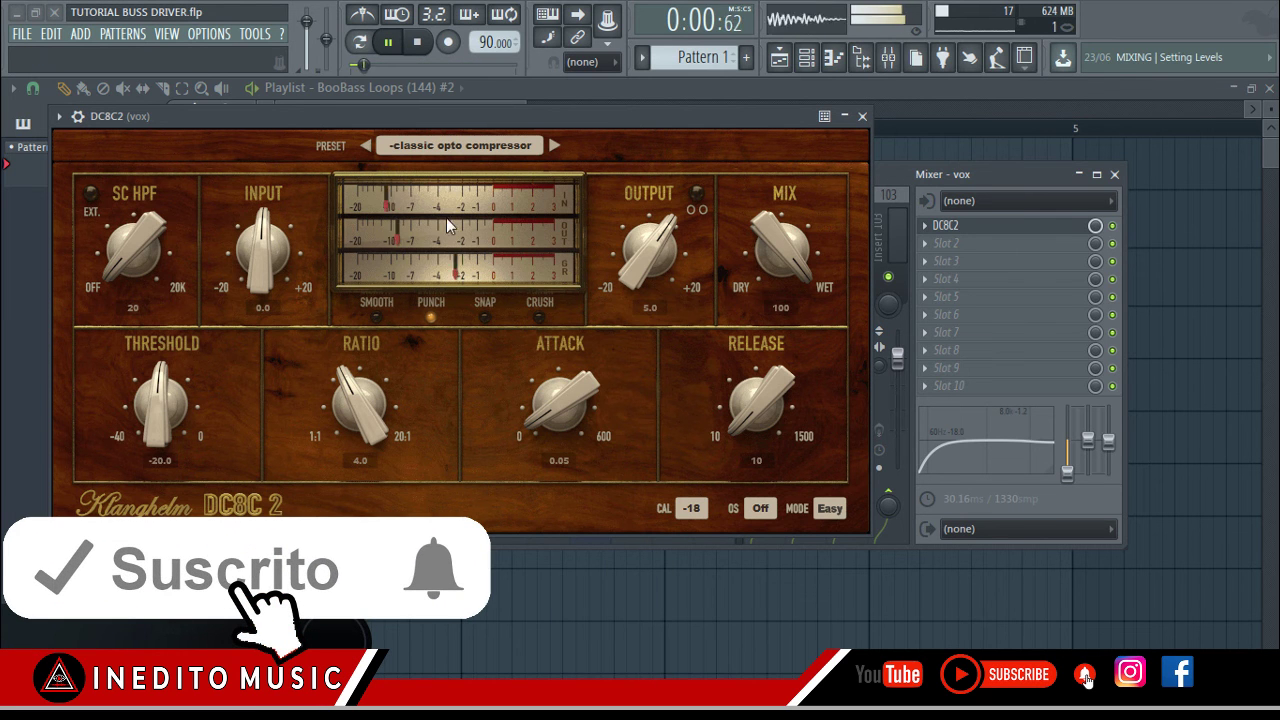
# Audition the Smooth, Punch, Snap and Crush characters of Easy mode, finishing on Smooth.
pyautogui.click(377, 318)
pyautogui.click(430, 317)
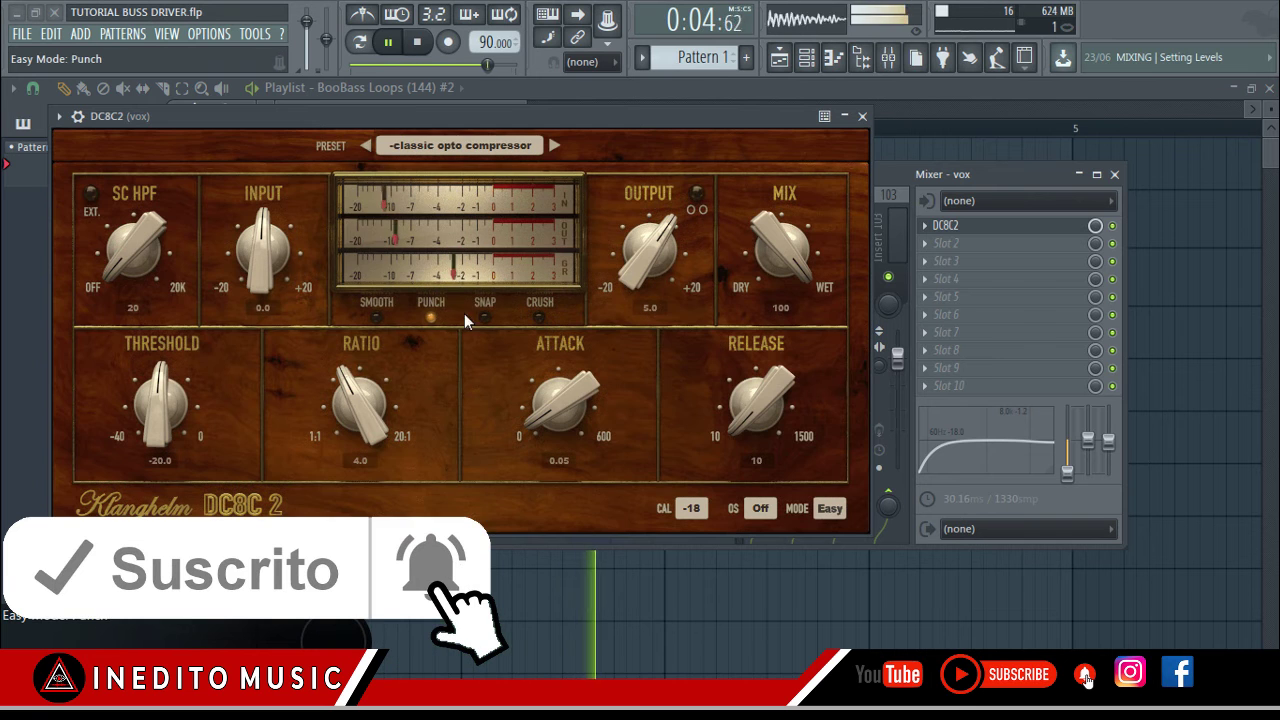
pyautogui.click(484, 317)
pyautogui.click(539, 317)
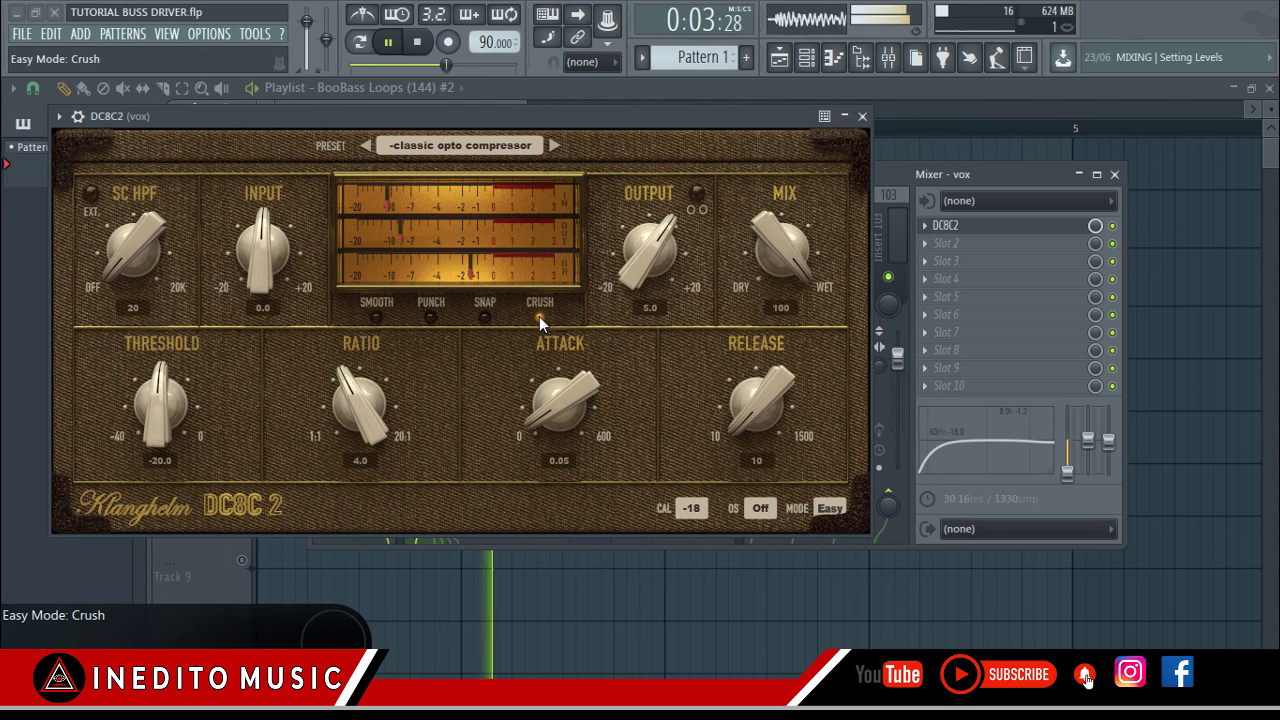
pyautogui.click(485, 318)
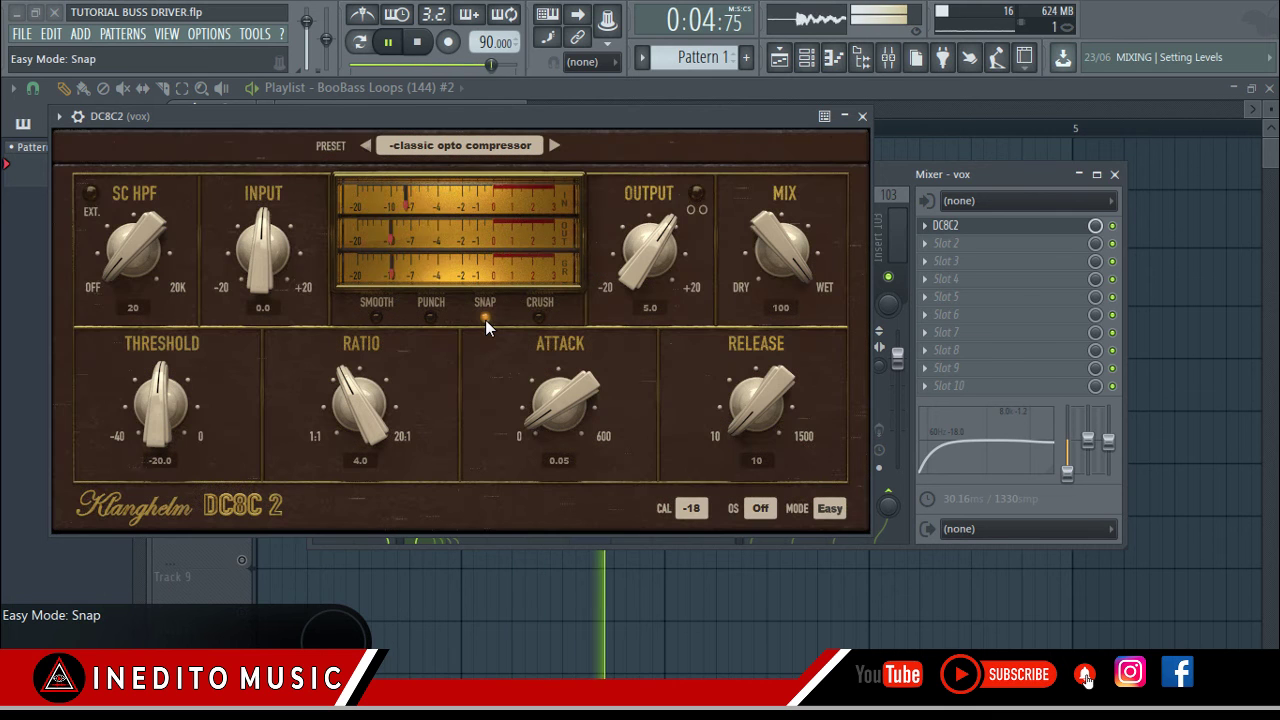
pyautogui.click(430, 318)
pyautogui.click(377, 318)
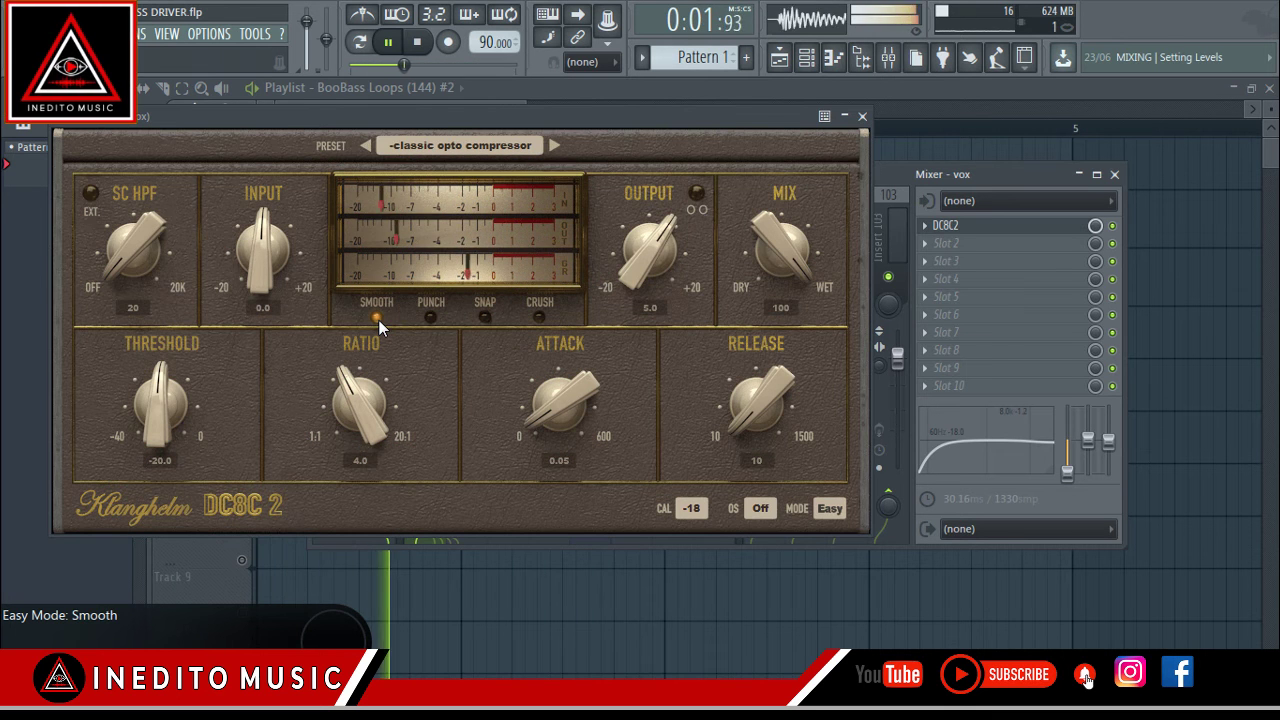
# Compare the Punch character with Smooth, finish on Smooth, and set the compressor's oversampling to 4x.
pyautogui.click(434, 320)
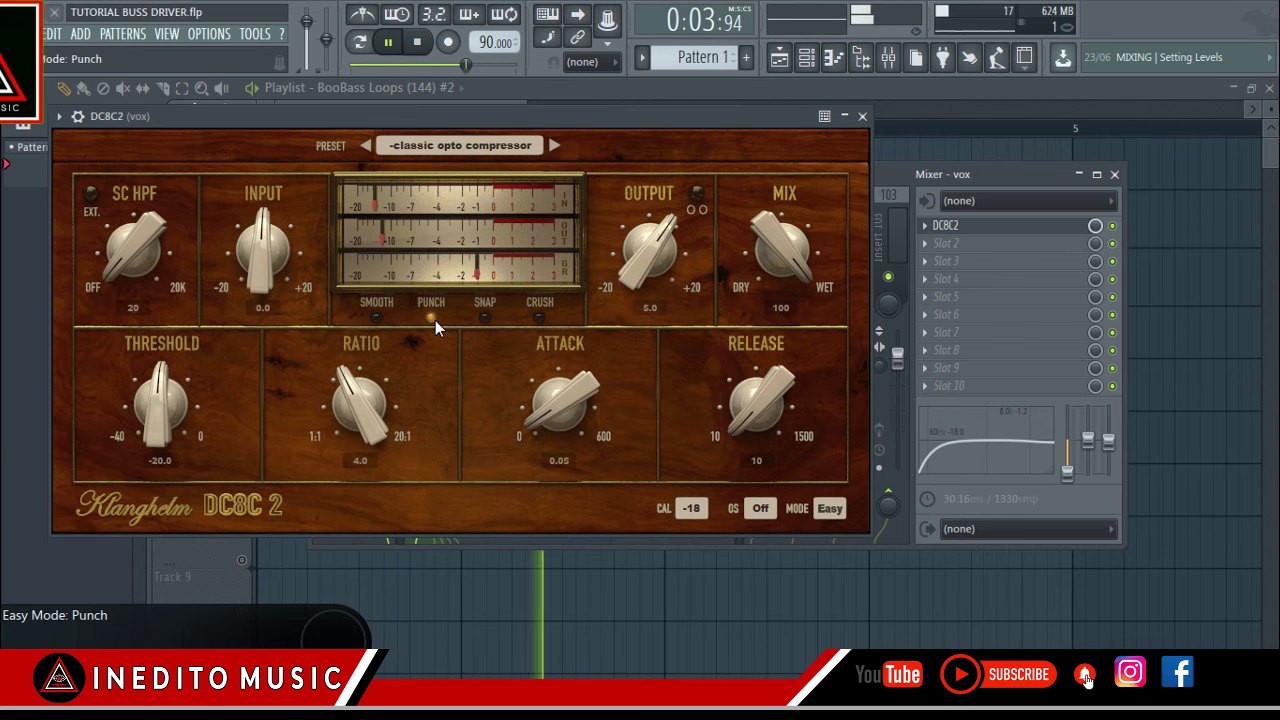
pyautogui.click(377, 318)
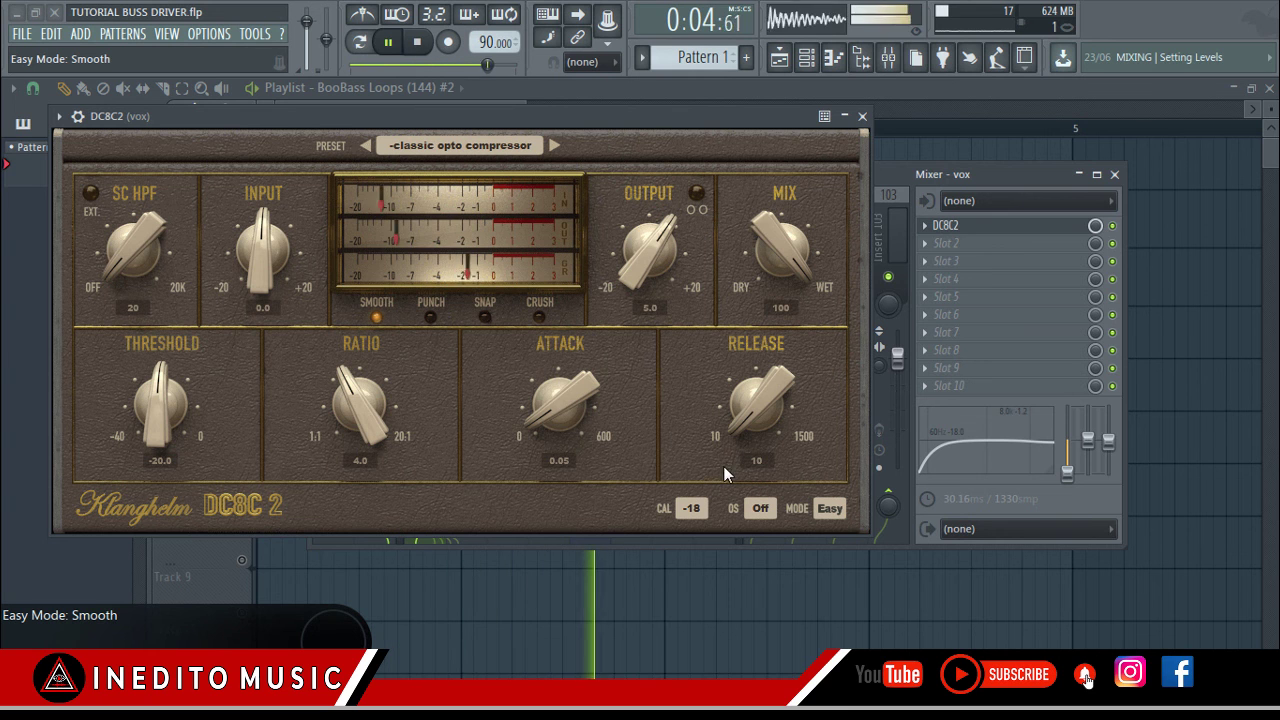
pyautogui.click(759, 509)
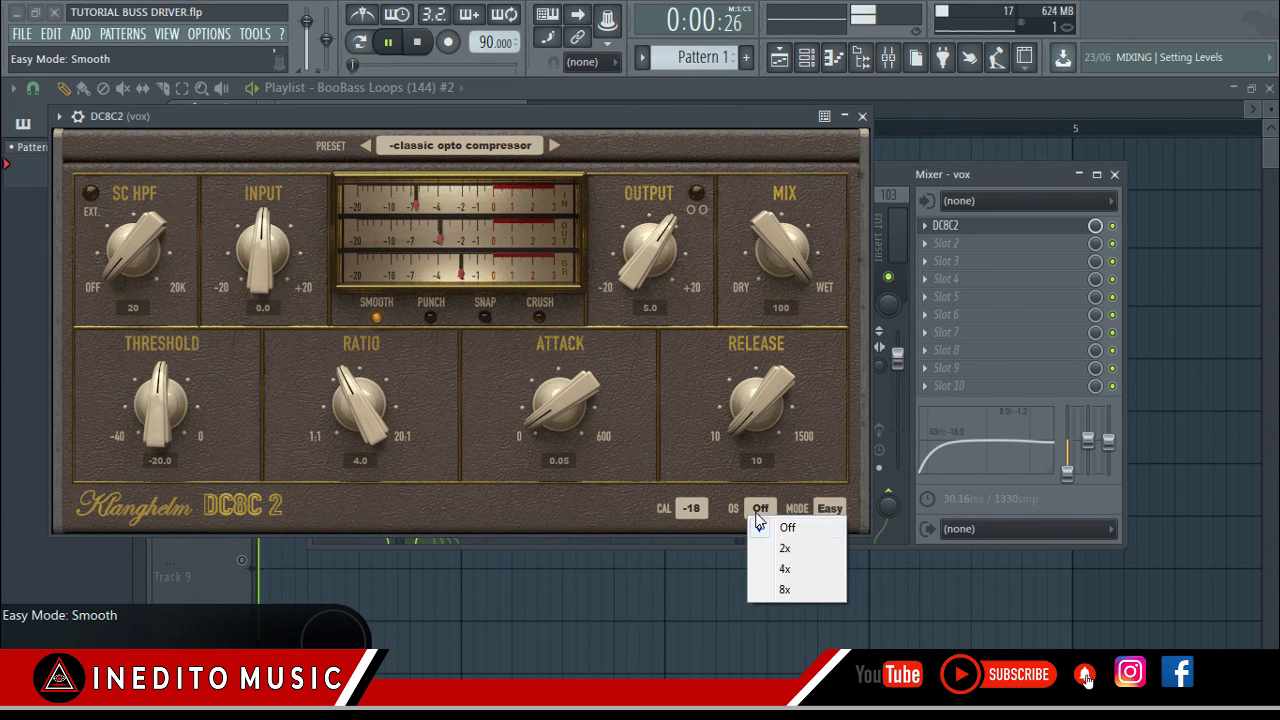
pyautogui.click(789, 567)
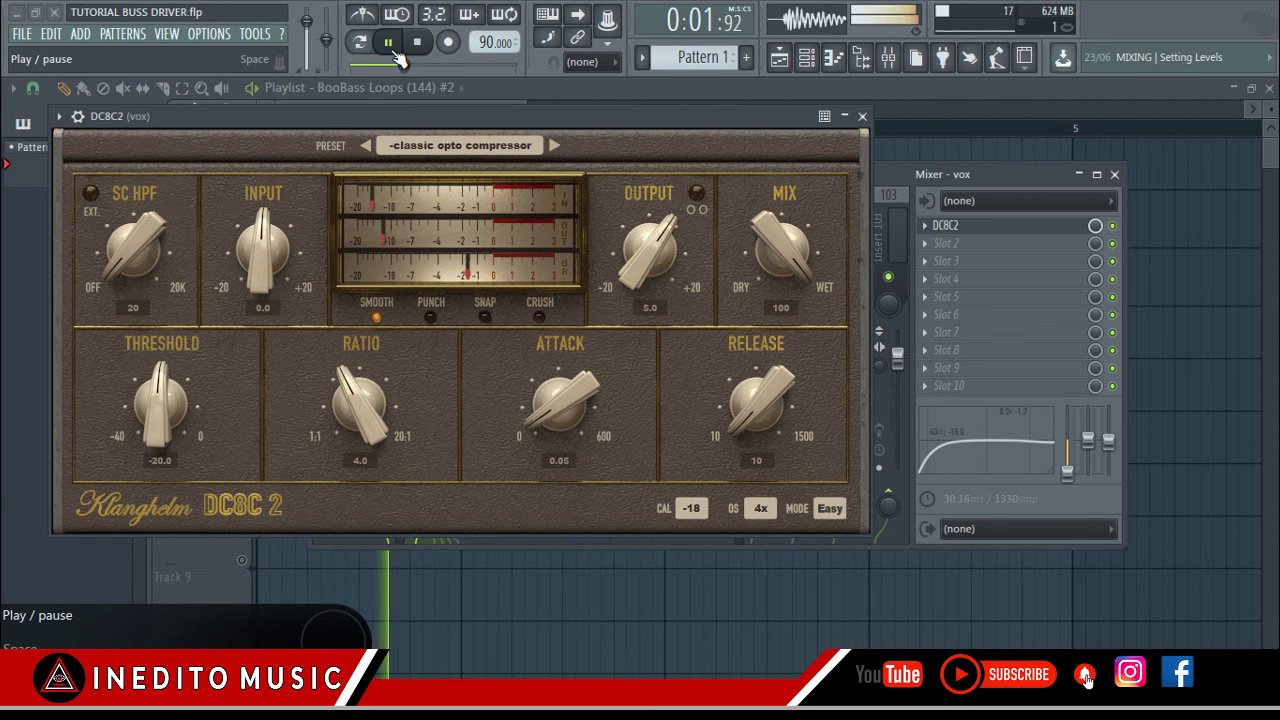
# Pause playback and move the compressor window away from the mixer.
pyautogui.click(396, 54)
pyautogui.moveTo(679, 120); pyautogui.dragTo(697, 140)
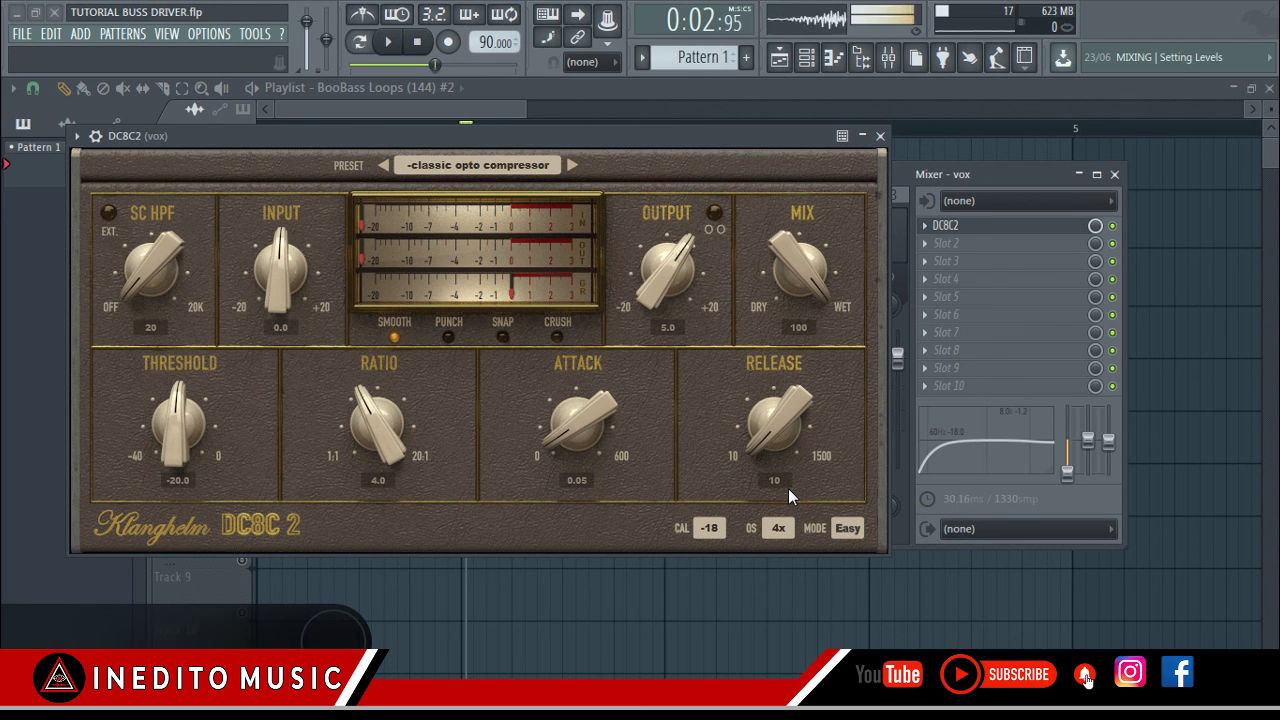
pyautogui.moveTo(507, 130); pyautogui.dragTo(439, 124)
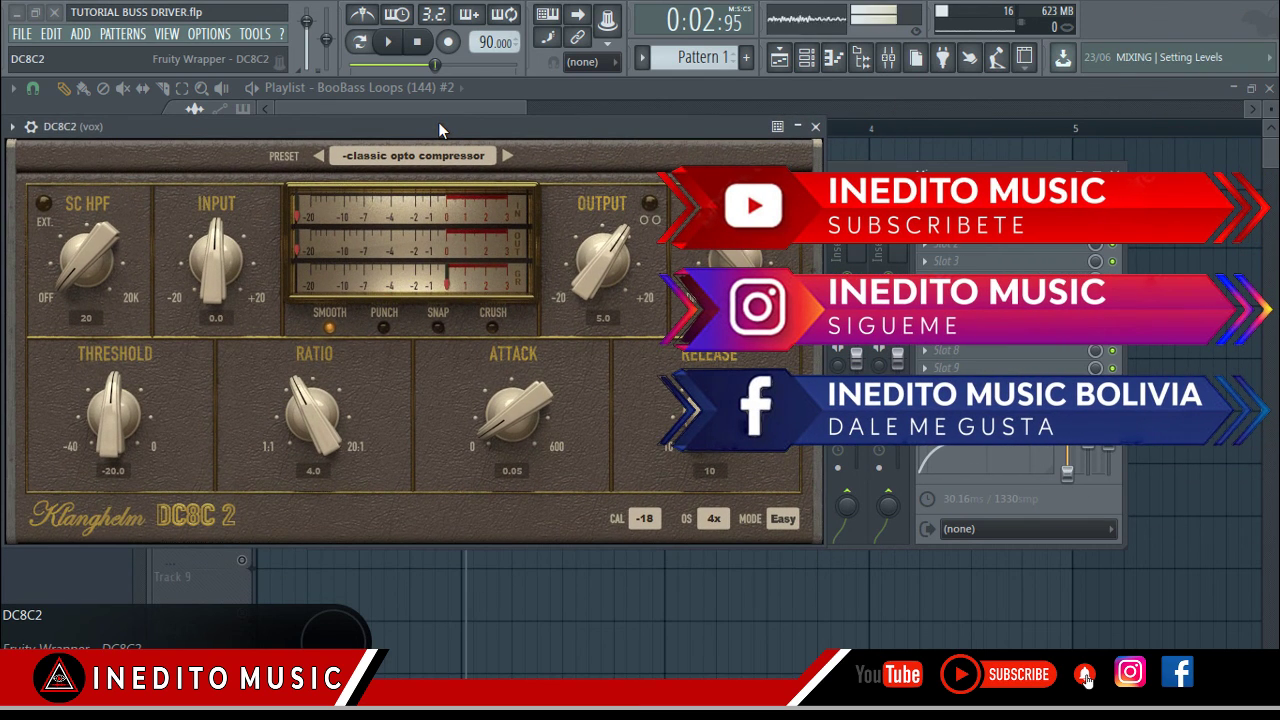